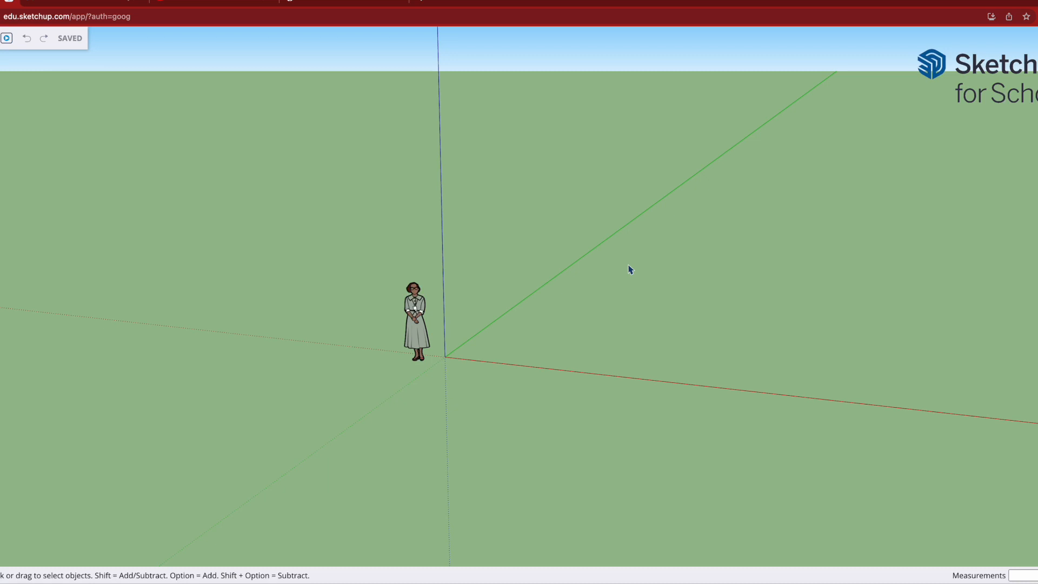
- Examine the empty scene around the scale figure and the axes from different distances and angles
scroll(630, 269, up, 5)
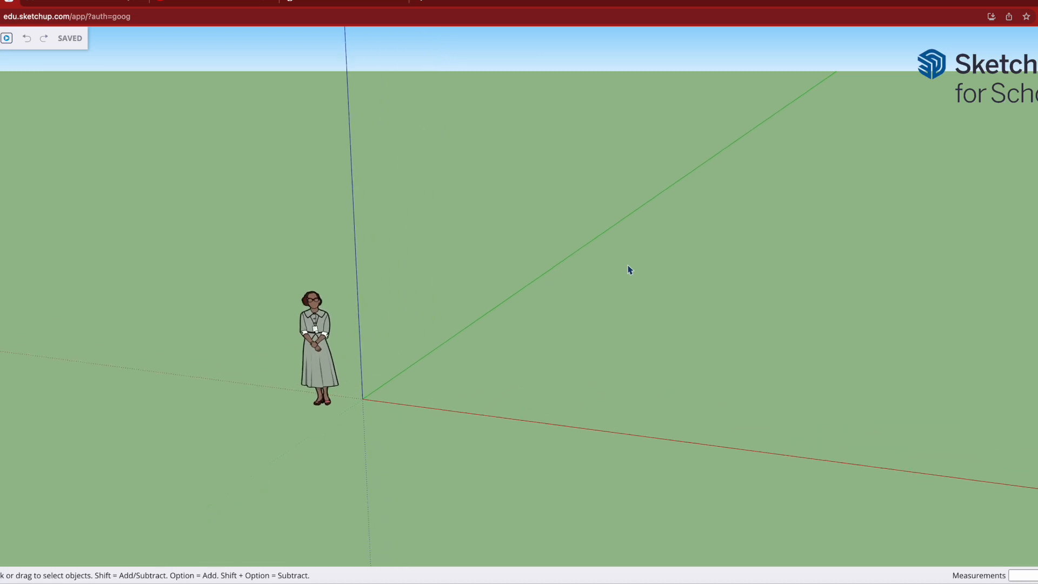
scroll(629, 269, down, 4)
scroll(628, 269, down, 3)
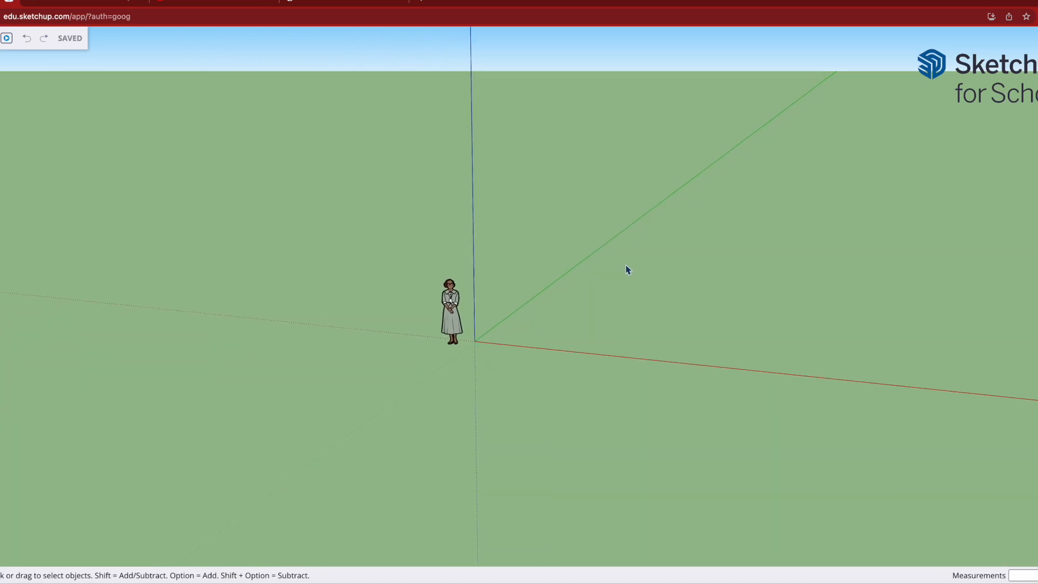
scroll(628, 270, up, 5)
scroll(627, 269, up, 2)
scroll(627, 269, down, 6)
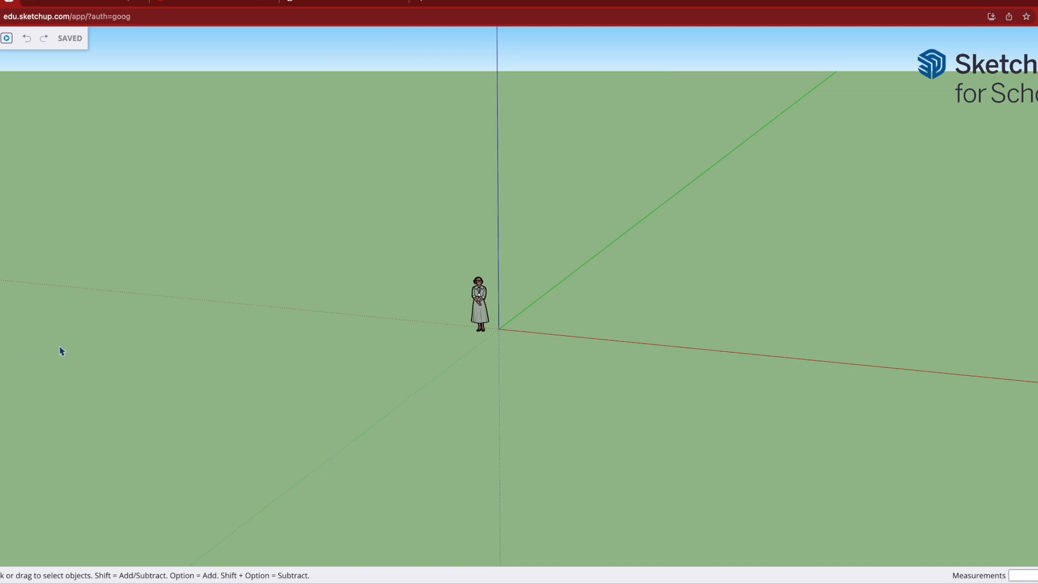
scroll(147, 395, up, 1)
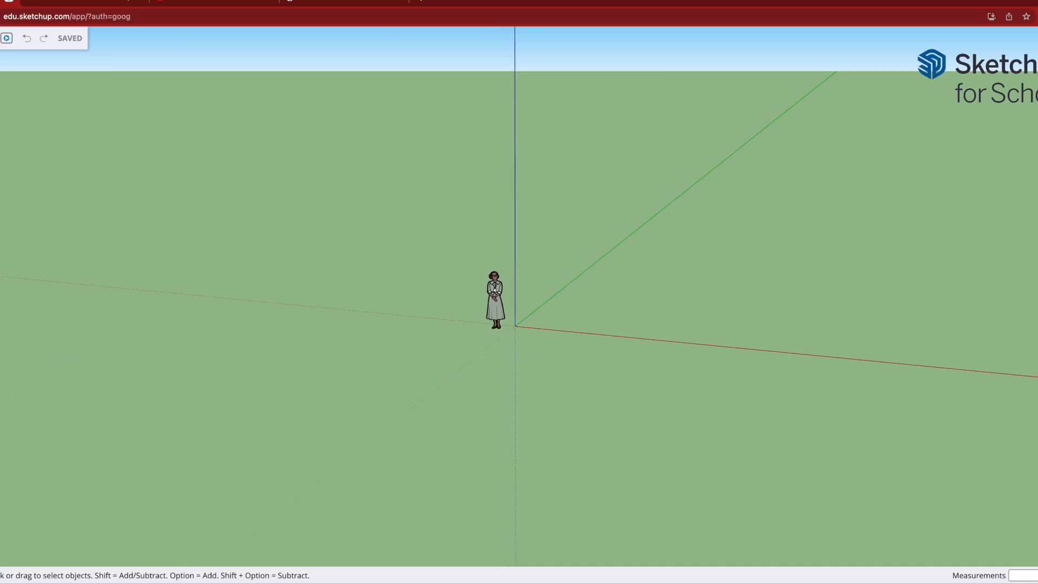
key(h)
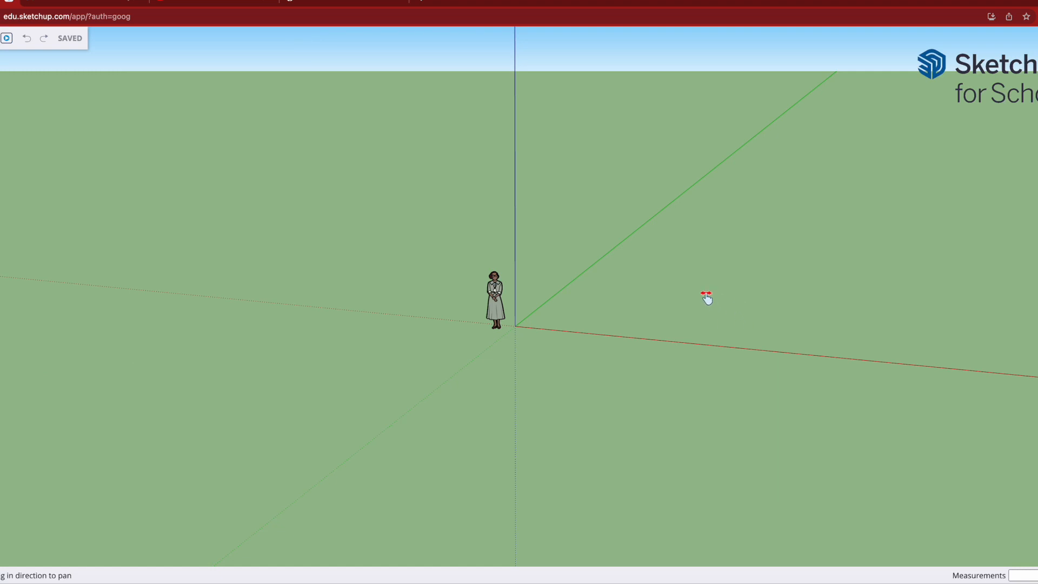
drag(707, 298, 565, 290)
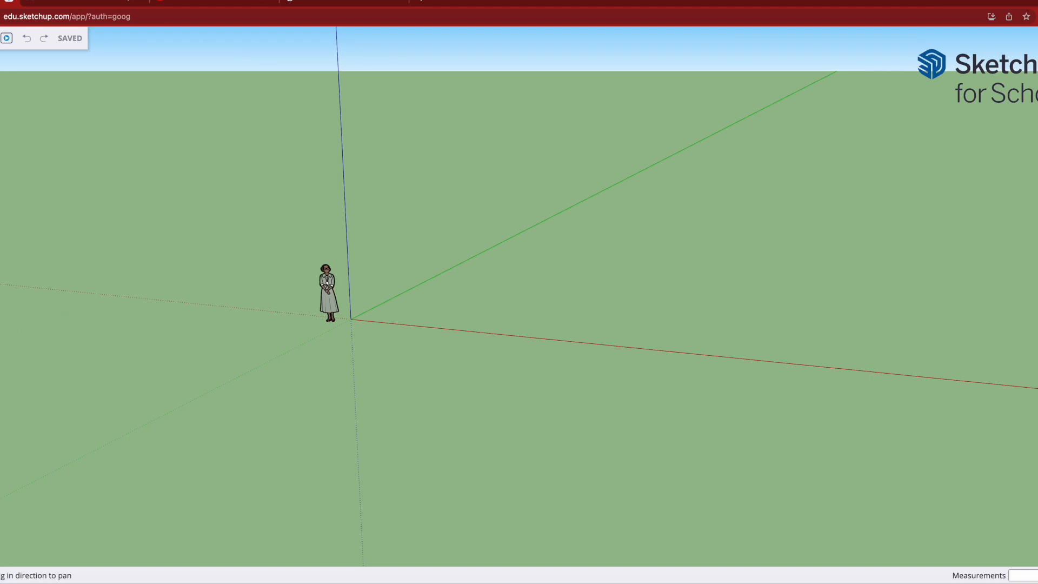
key(o)
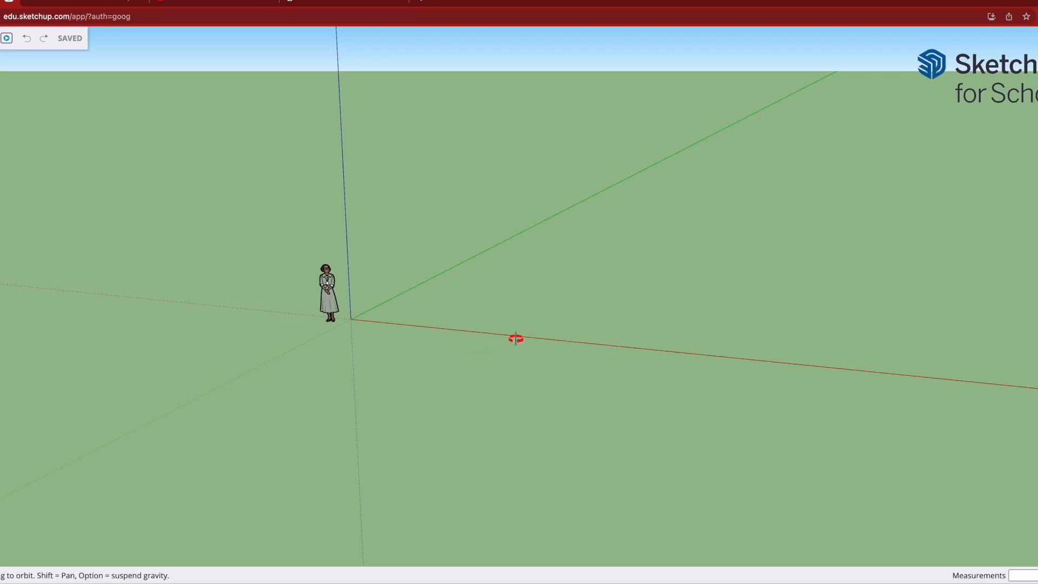
drag(607, 290, 481, 275)
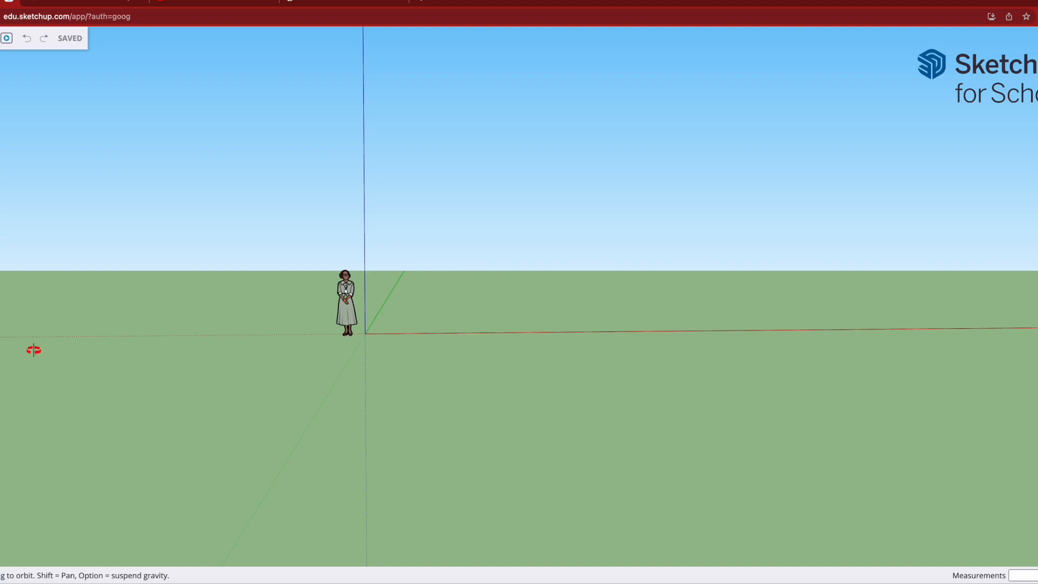
drag(647, 378, 538, 407)
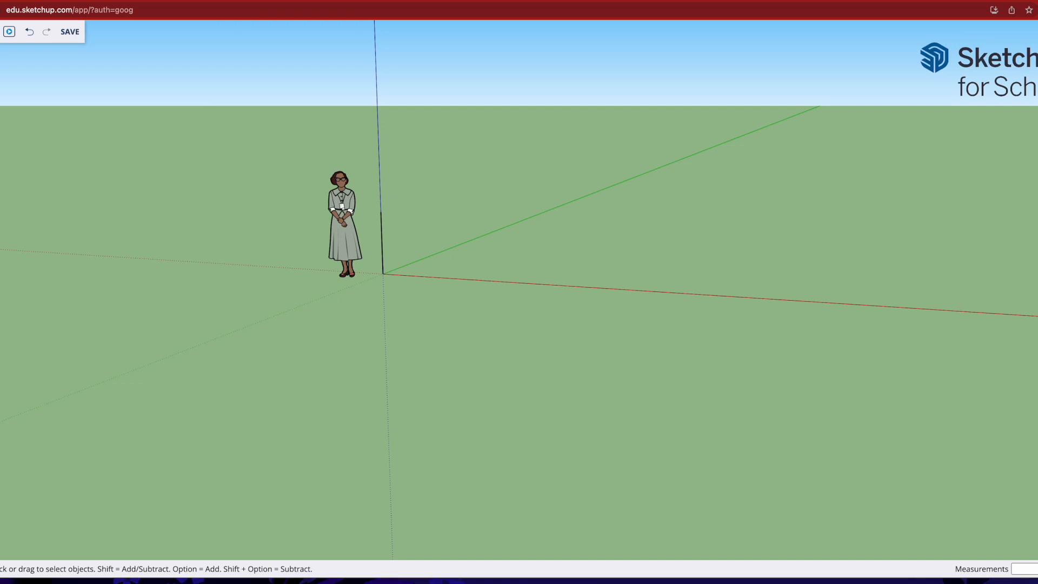
- Draw a closed rectangle on the ground from the origin with the Line tool, 4000 mm along the green axis and 7000 mm along the red
click(1037, 271)
key(l)
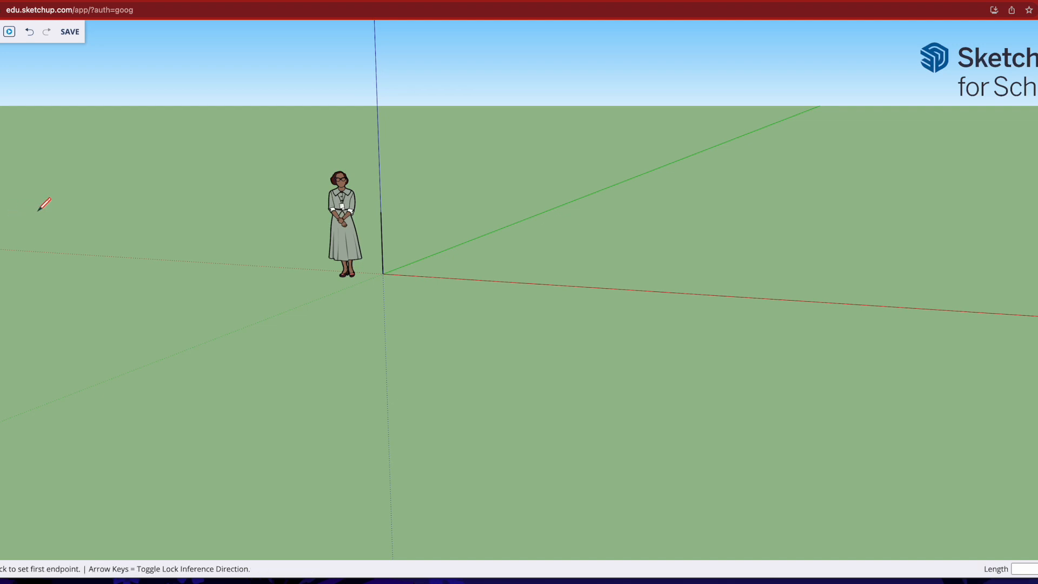
click(384, 273)
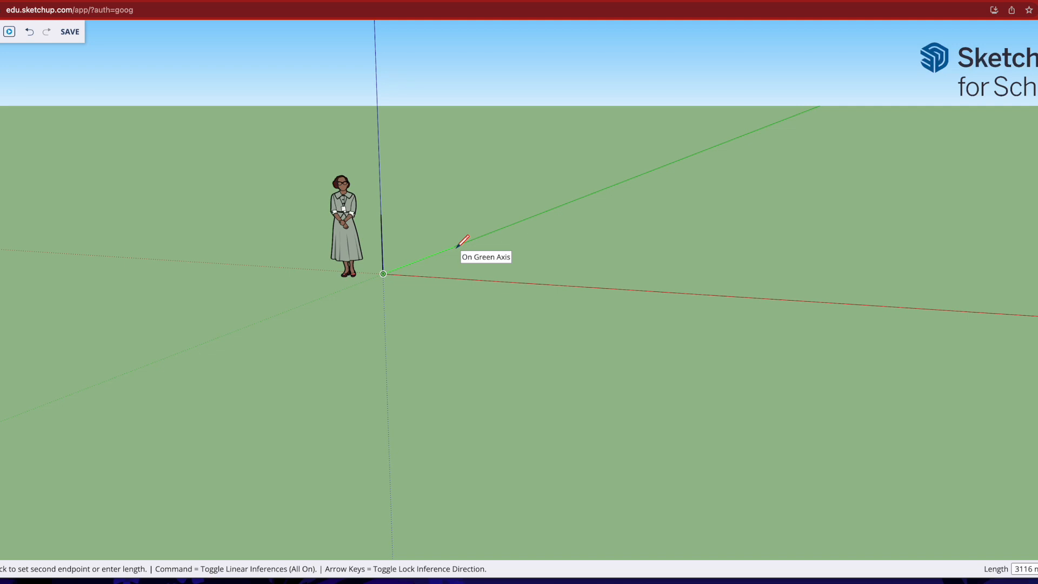
text(4000)
key(Return)
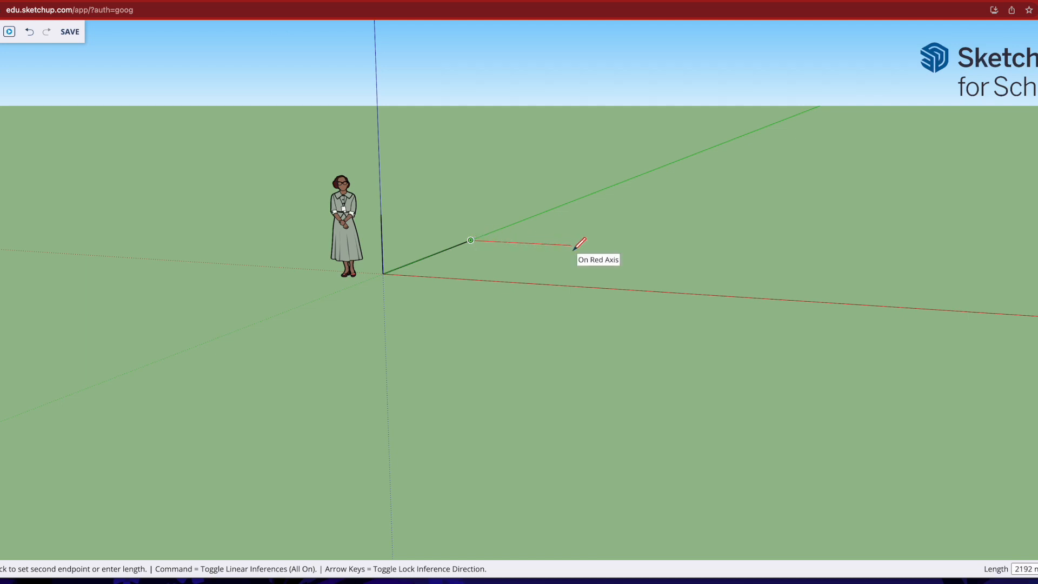
text(7000)
key(Return)
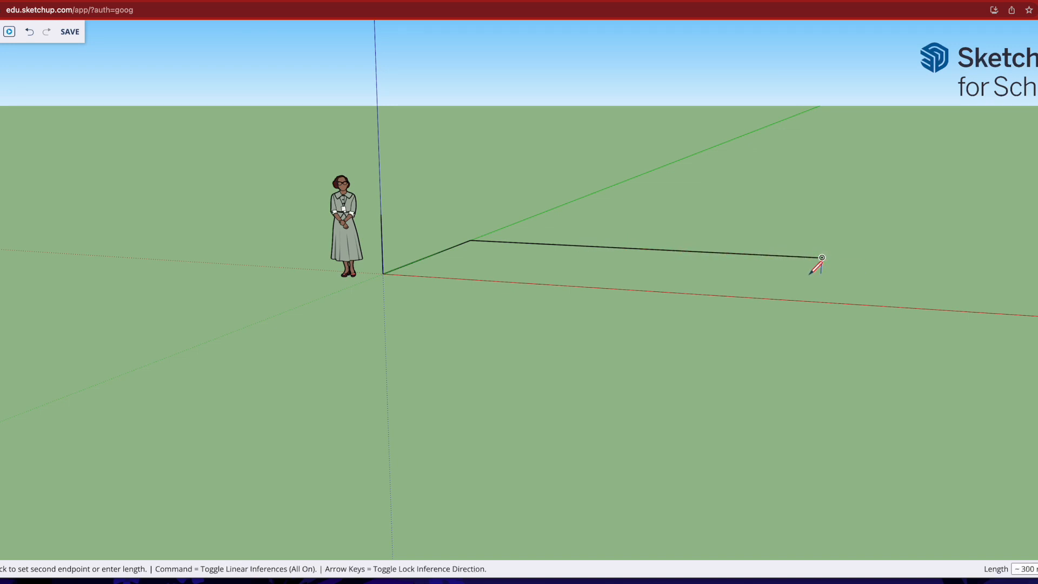
text(4000)
key(Return)
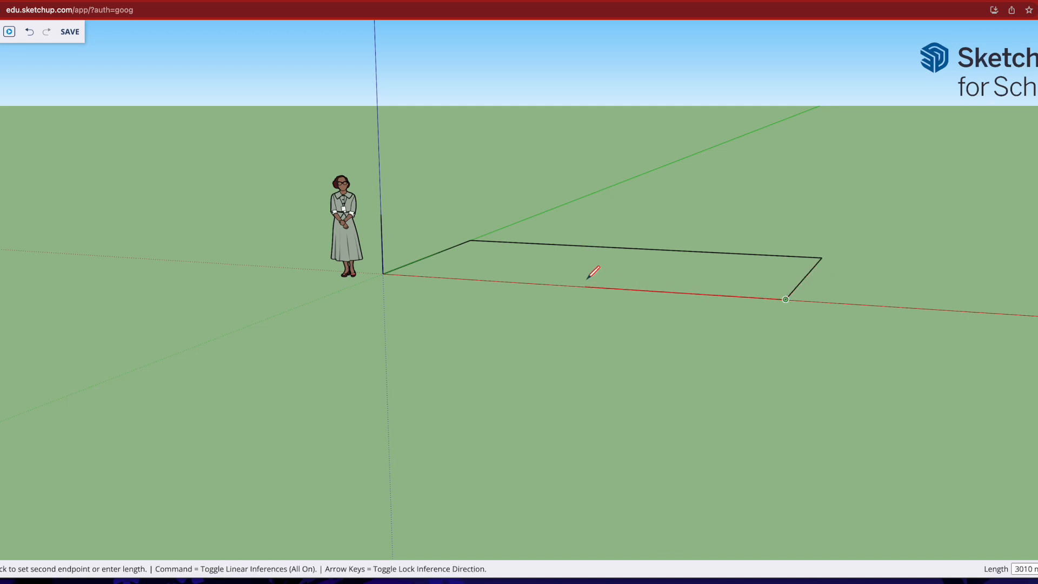
click(384, 274)
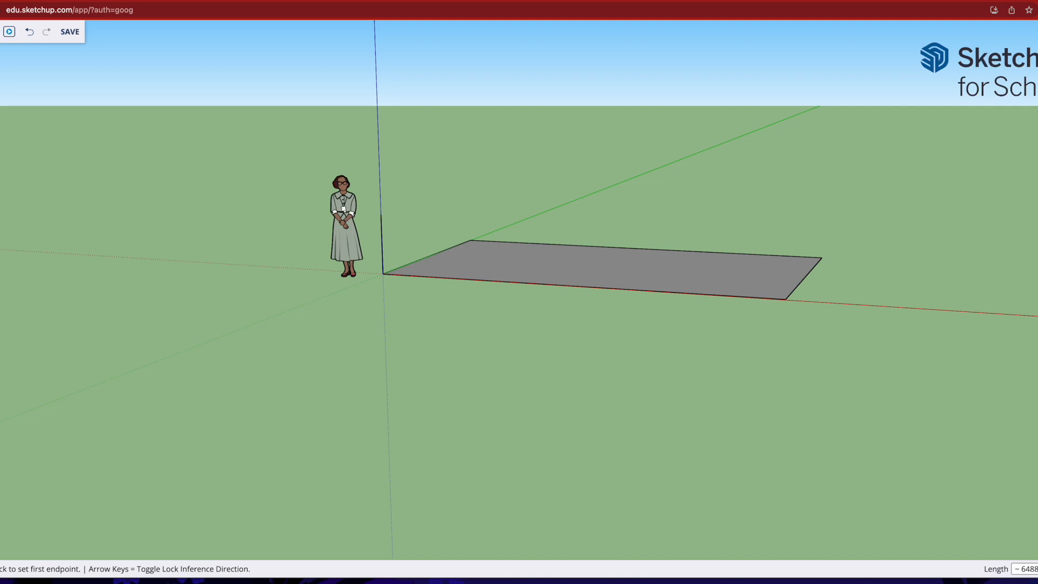
- Push/Pull the ground rectangle up 1200 mm into a solid platform
key(p)
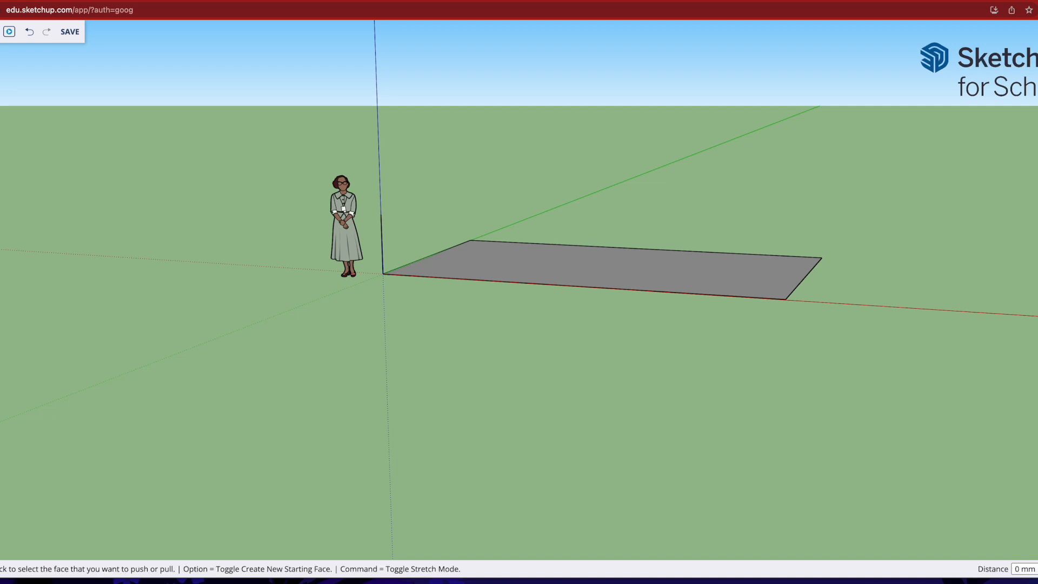
click(657, 277)
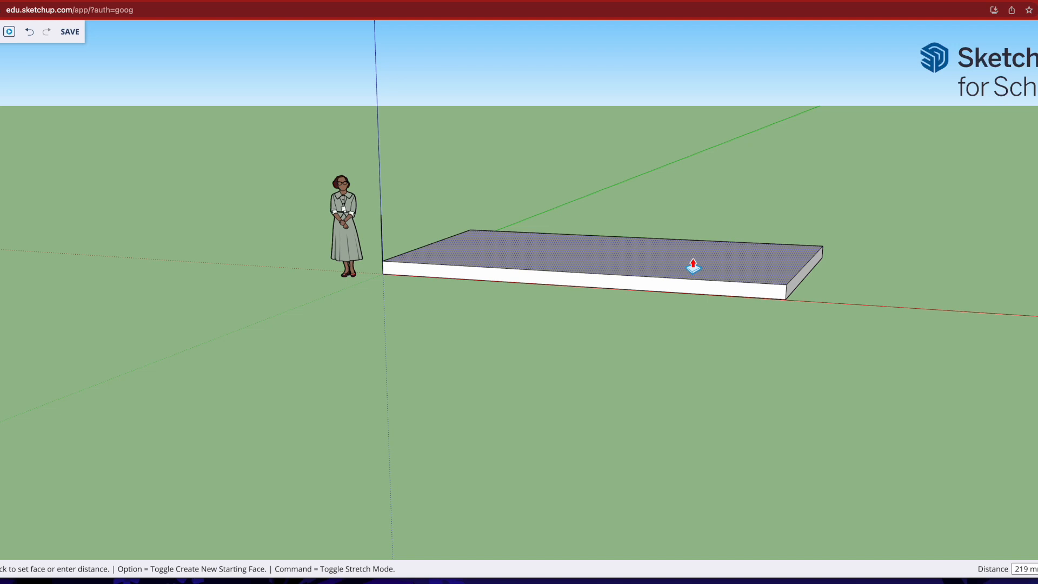
scroll(693, 266, down, 1)
scroll(693, 266, up, 2)
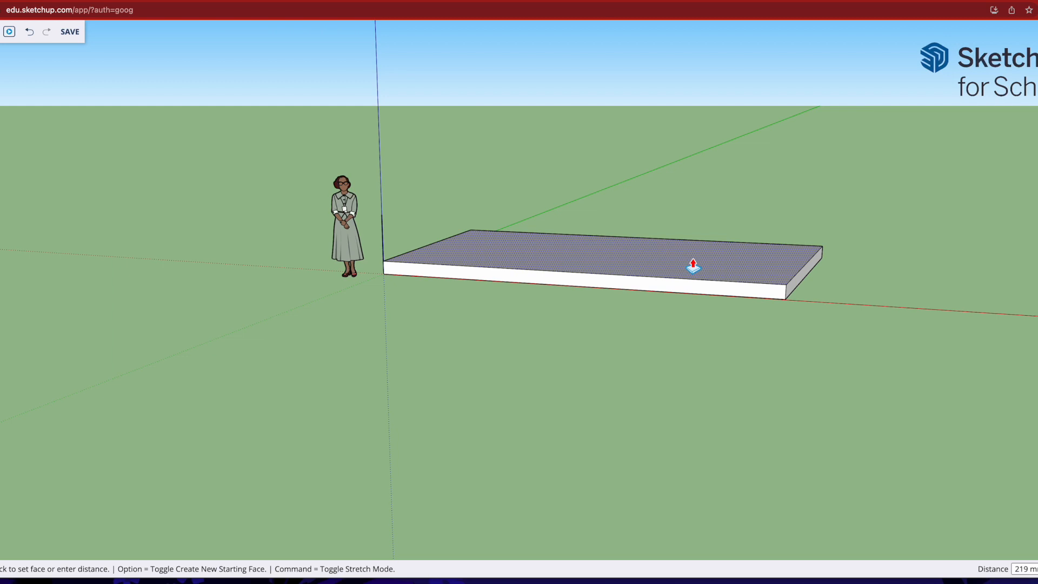
text(1200)
key(Return)
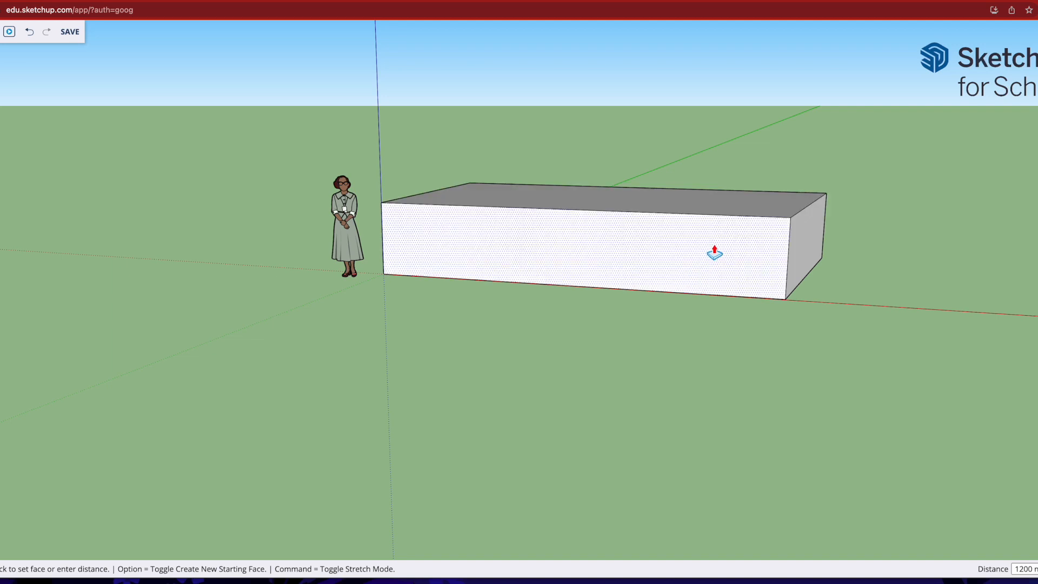
click(723, 207)
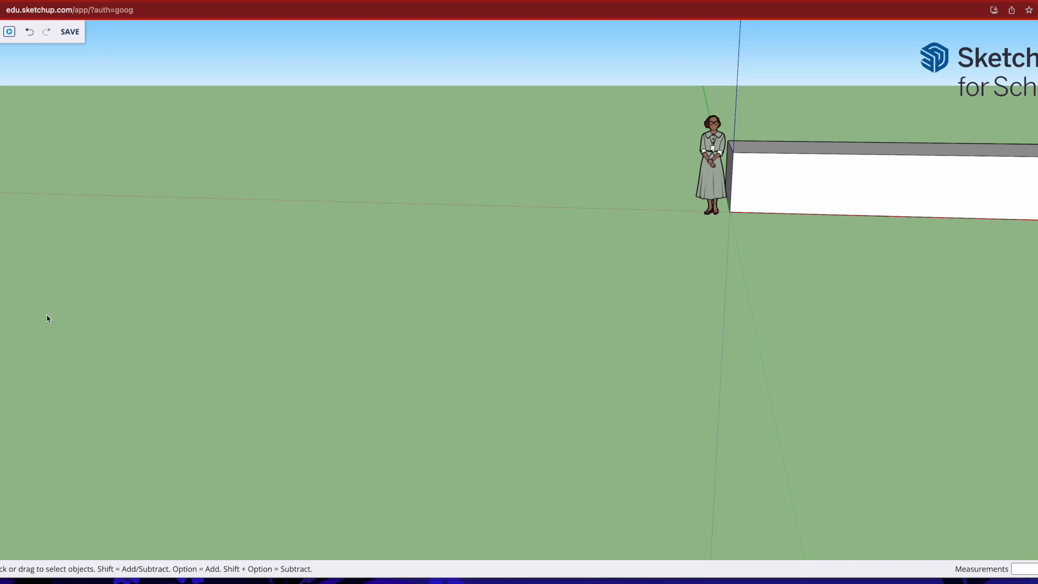
- Draw a vertical wall face 3000 mm high and 7000 mm long with the Line tool, rising from the platform's rear top edge
key(h)
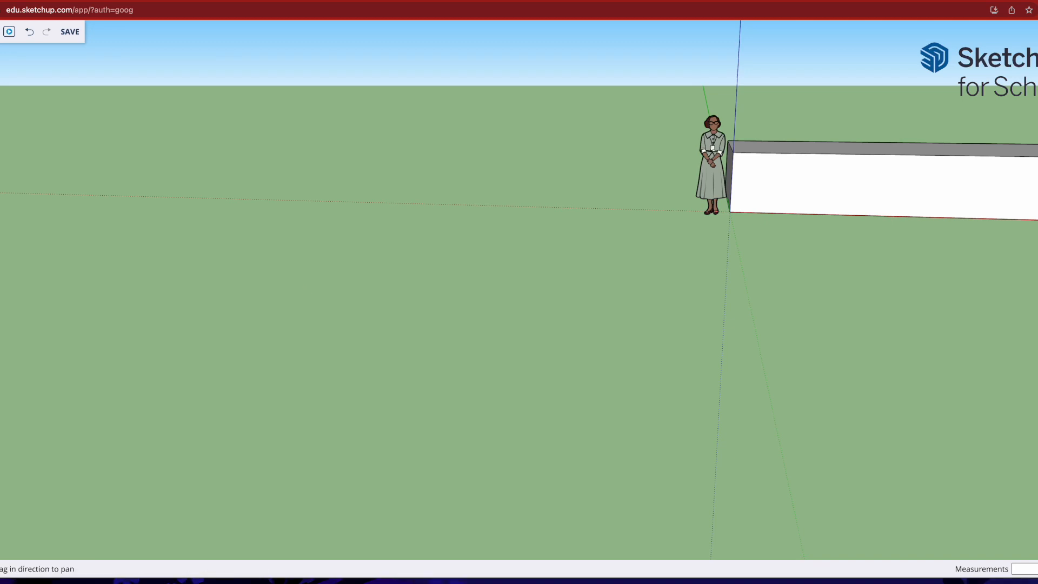
drag(905, 331, 419, 368)
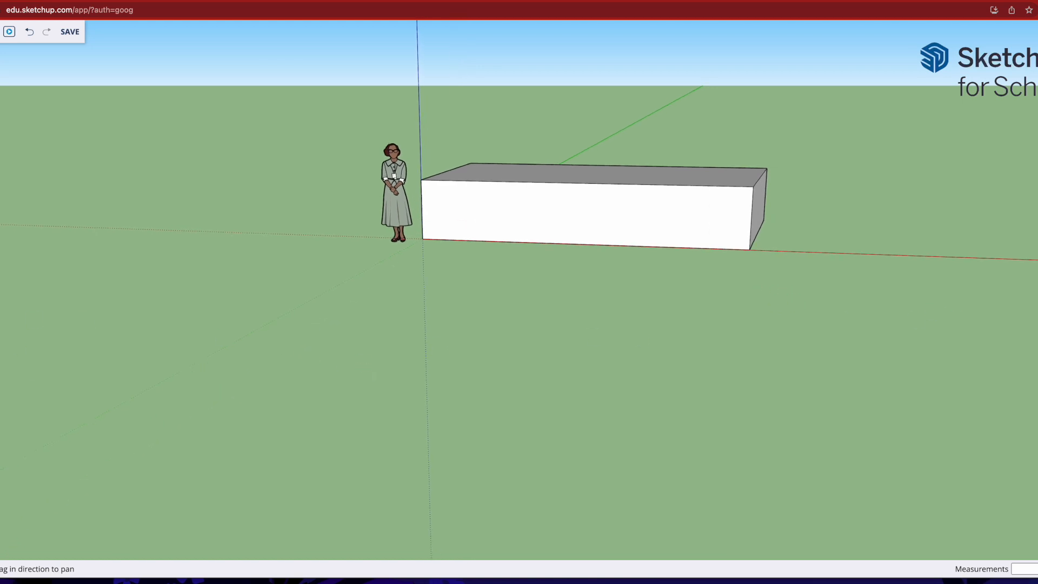
key(o)
drag(887, 213, 610, 300)
drag(854, 213, 763, 182)
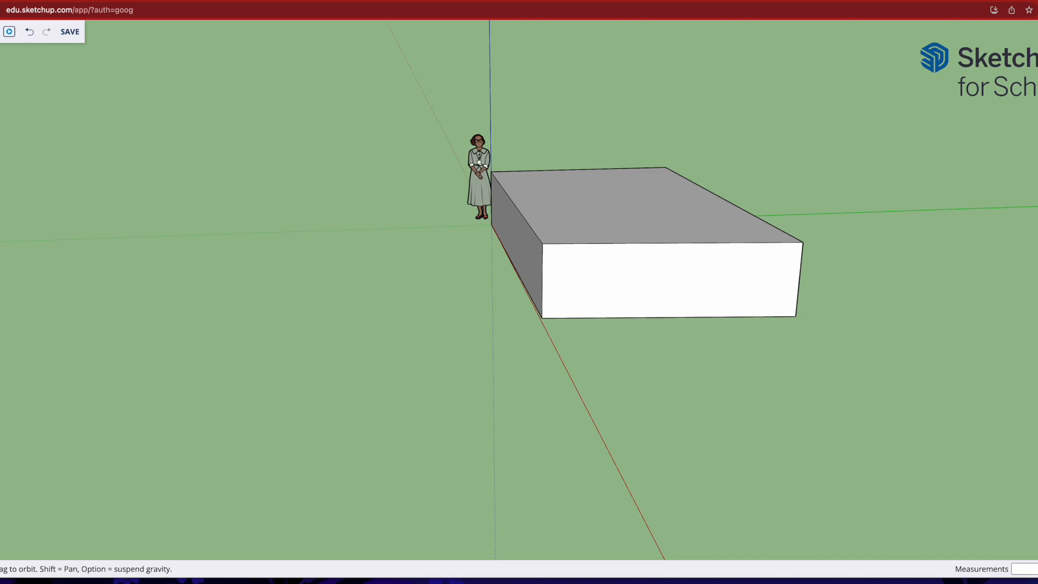
key(l)
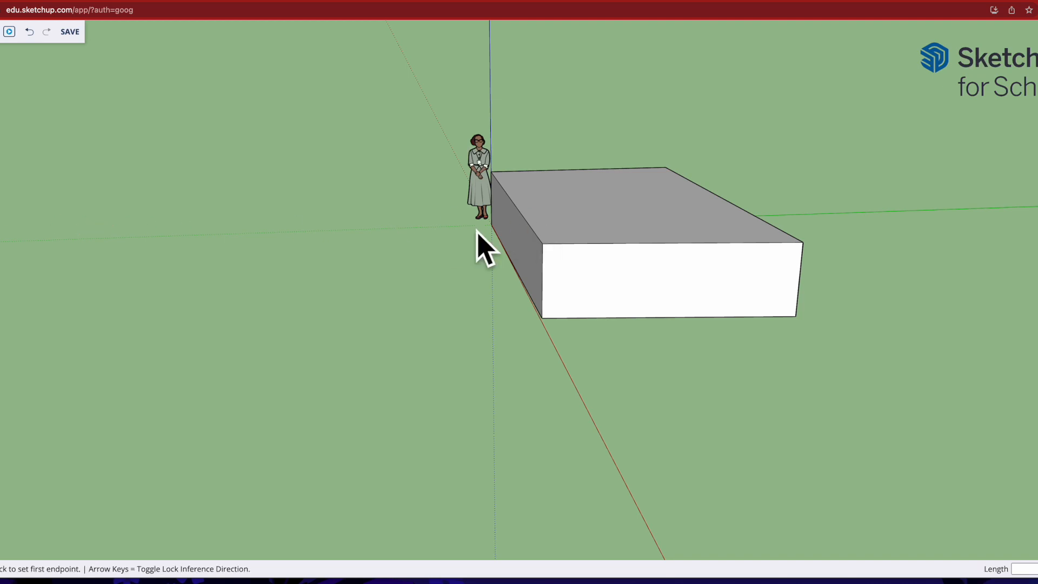
click(804, 241)
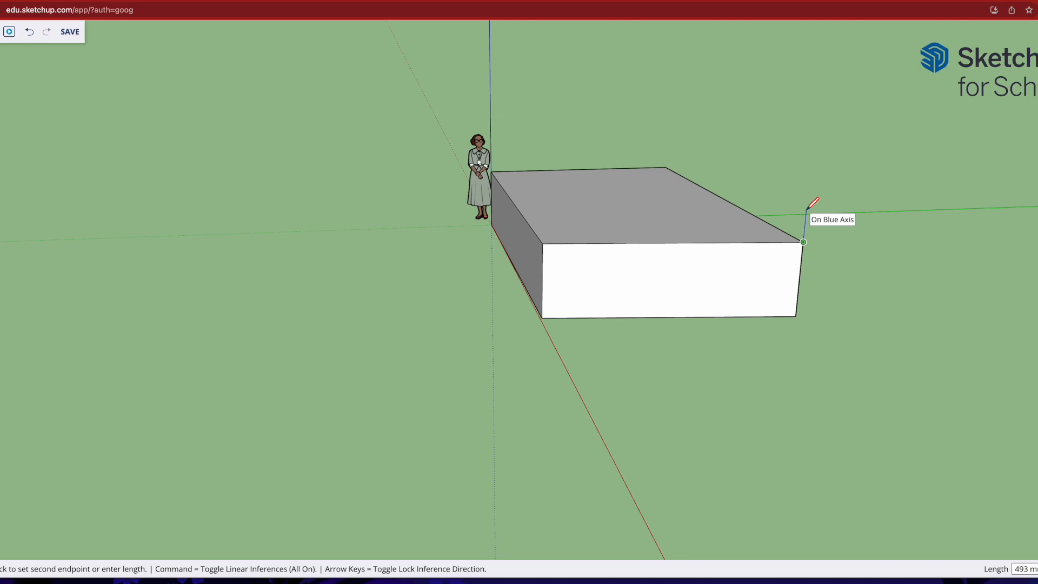
text(3000)
key(Return)
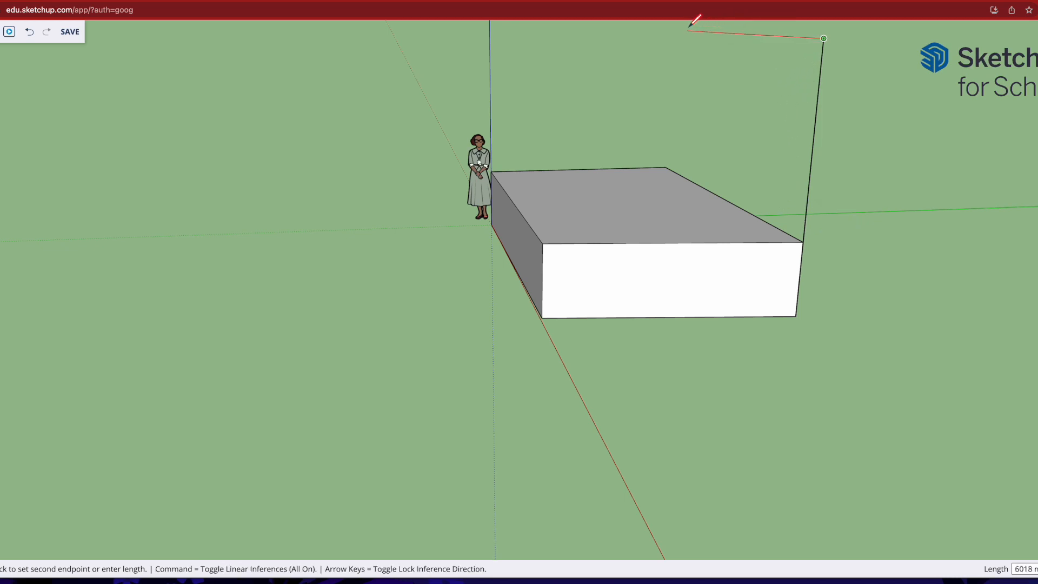
scroll(722, 80, up, 1)
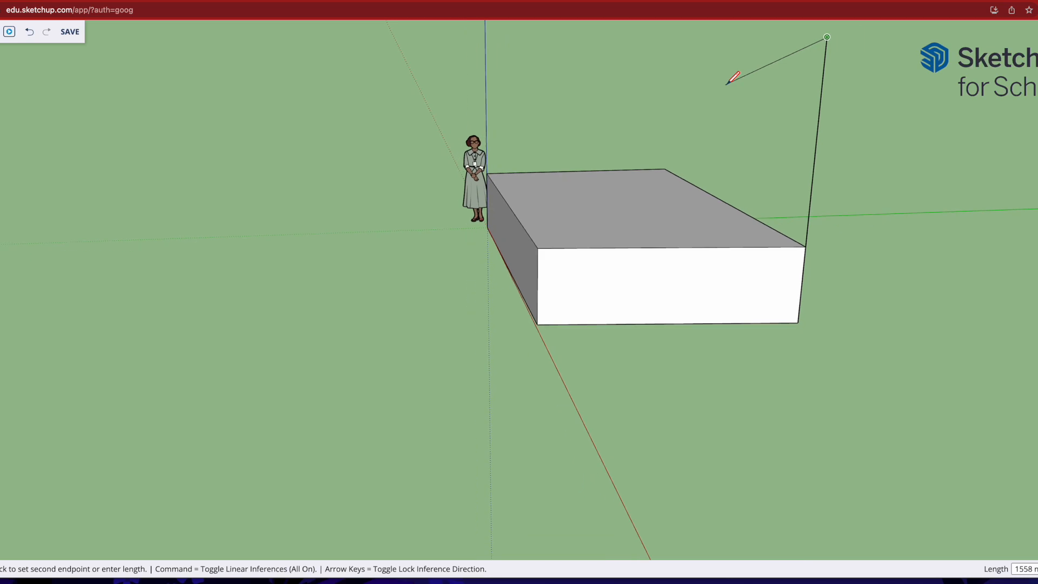
scroll(714, 59, down, 1)
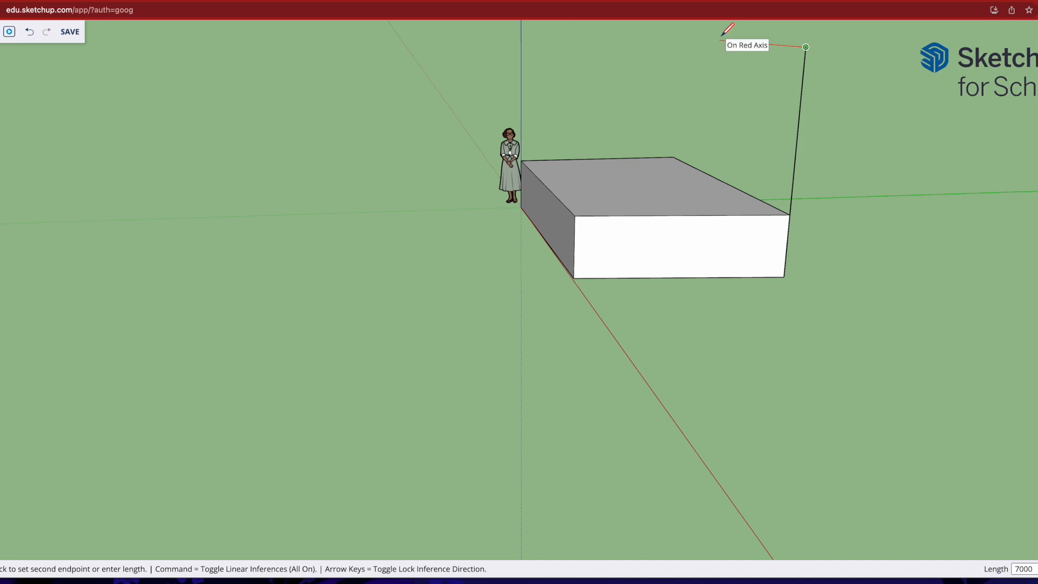
key(Return)
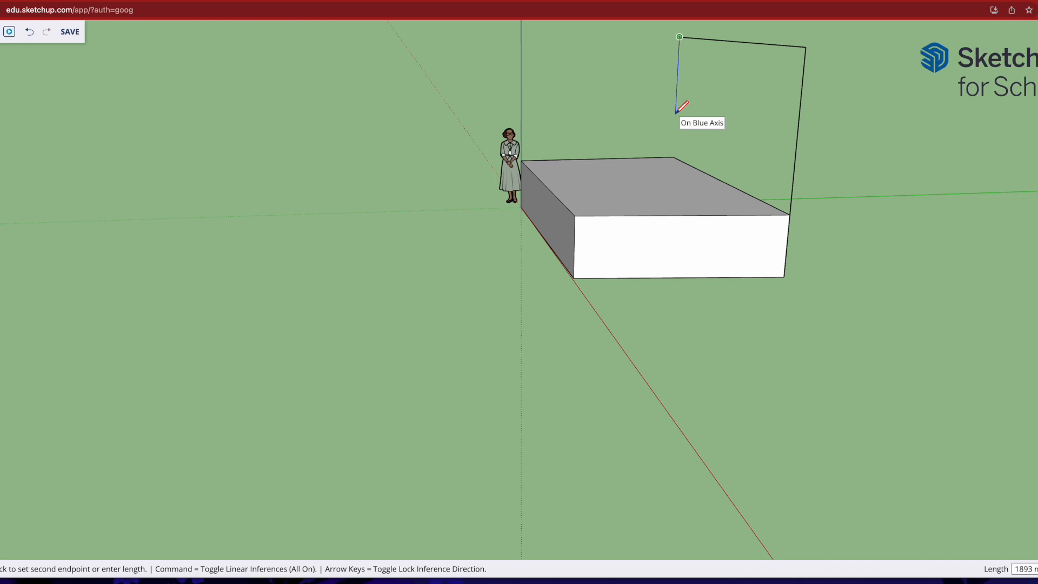
click(674, 156)
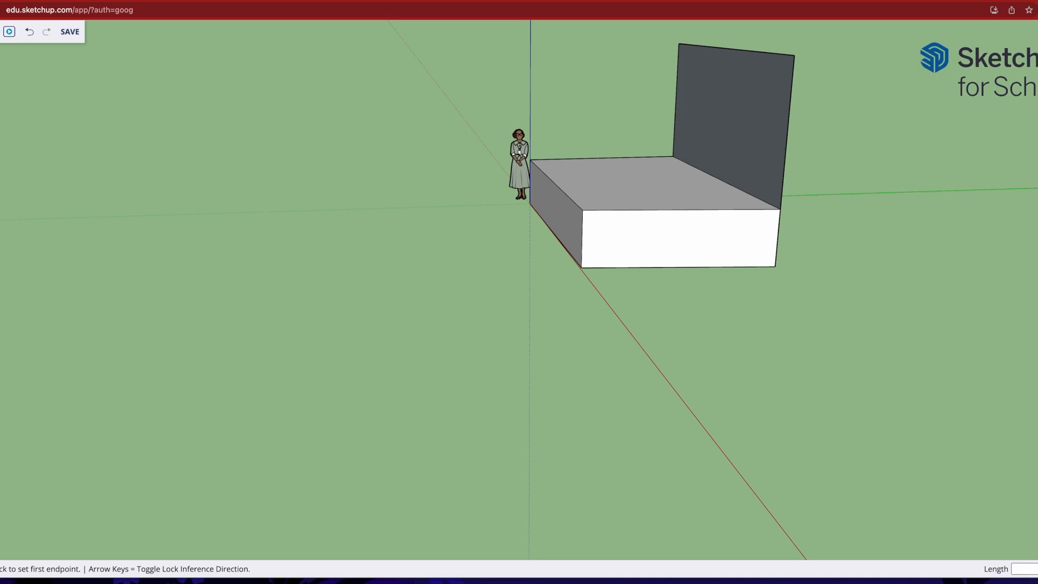
- Examine the platform and its back wall from the front, with both fully in view beside the figure
key(o)
drag(608, 350, 964, 180)
drag(498, 331, 552, 377)
scroll(597, 318, up, 5)
scroll(598, 318, down, 2)
scroll(606, 298, down, 1)
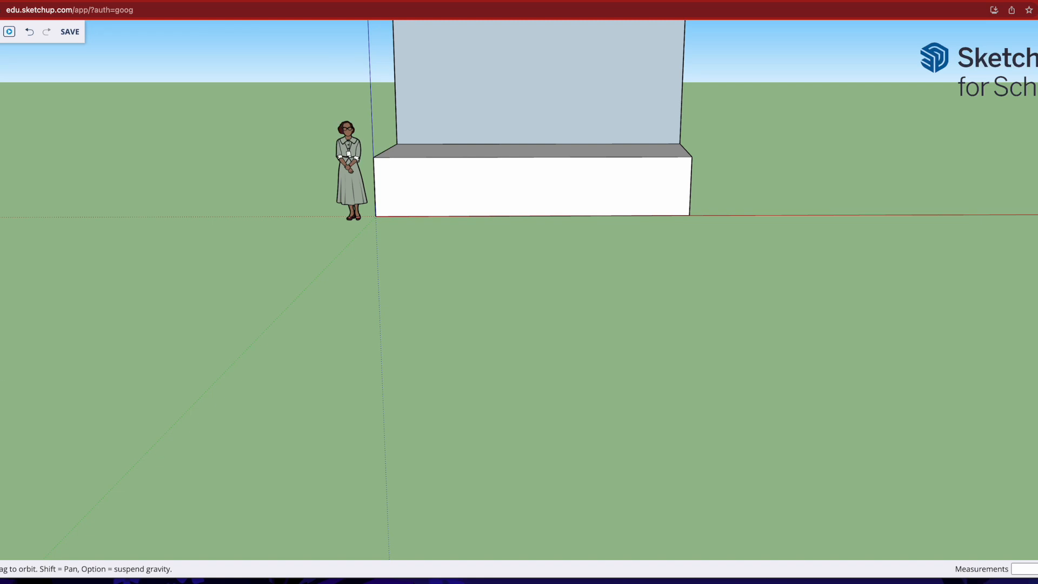
shift+drag(509, 215, 516, 324)
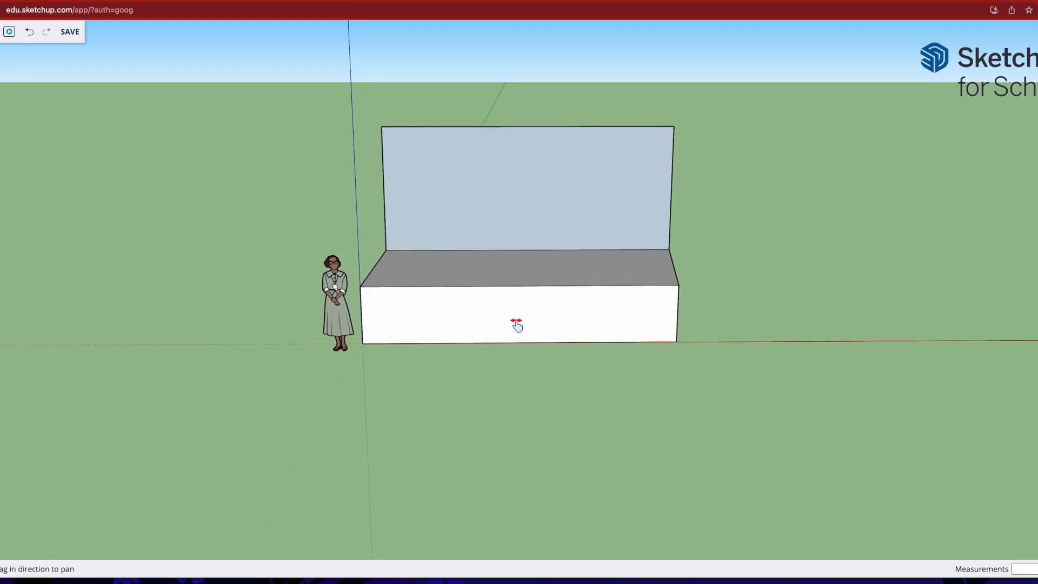
scroll(517, 325, up, 3)
scroll(586, 336, up, 2)
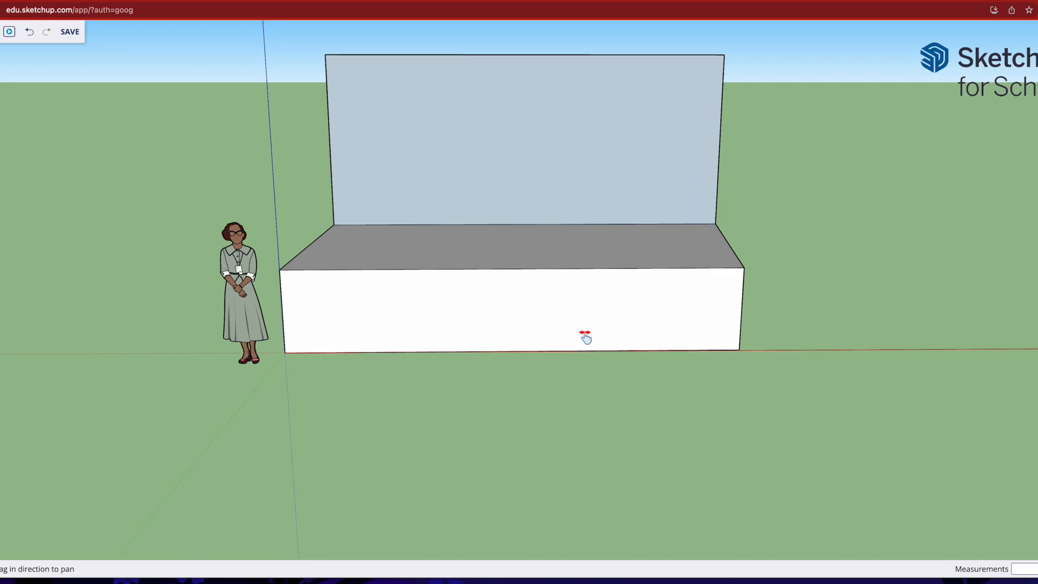
scroll(586, 336, up, 1)
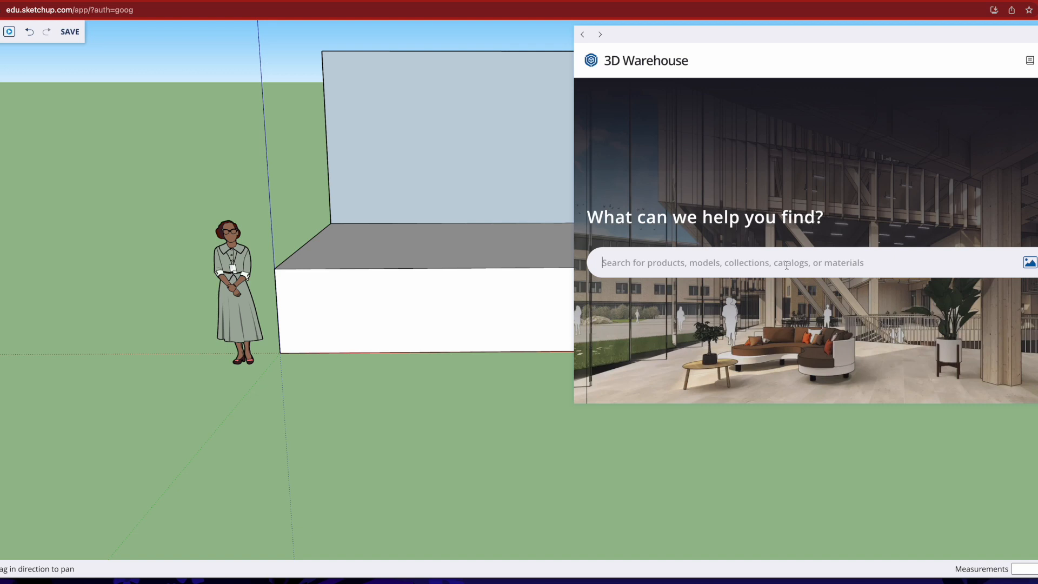
- Search the 3D Warehouse for "door"
click(823, 263)
text(dooo)
key(BackSpace)
text(r)
key(Return)
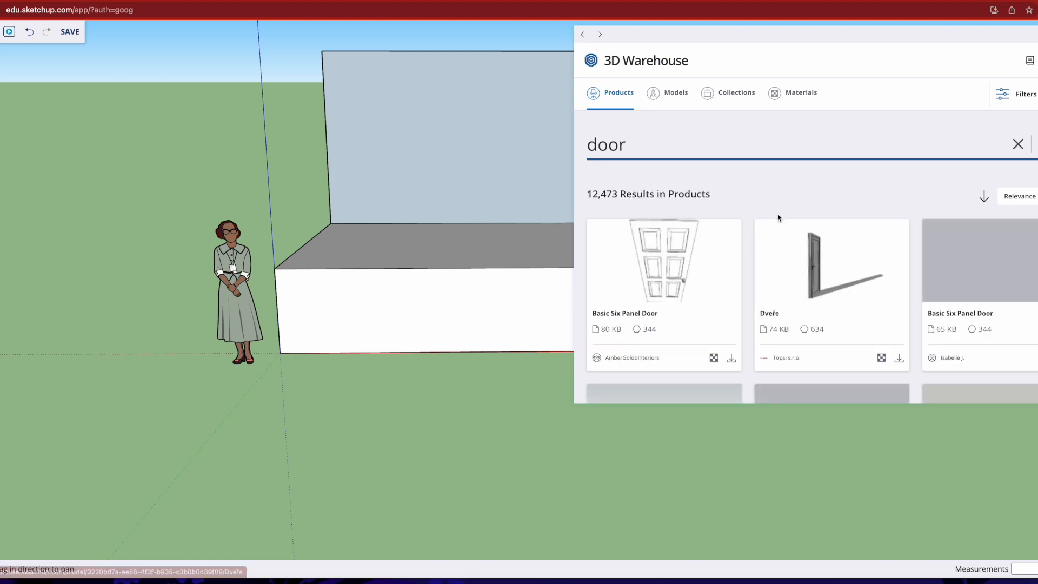
- Look through the door models in the 3D Warehouse results for a suitable plain door
scroll(838, 291, down, 2)
scroll(837, 291, down, 3)
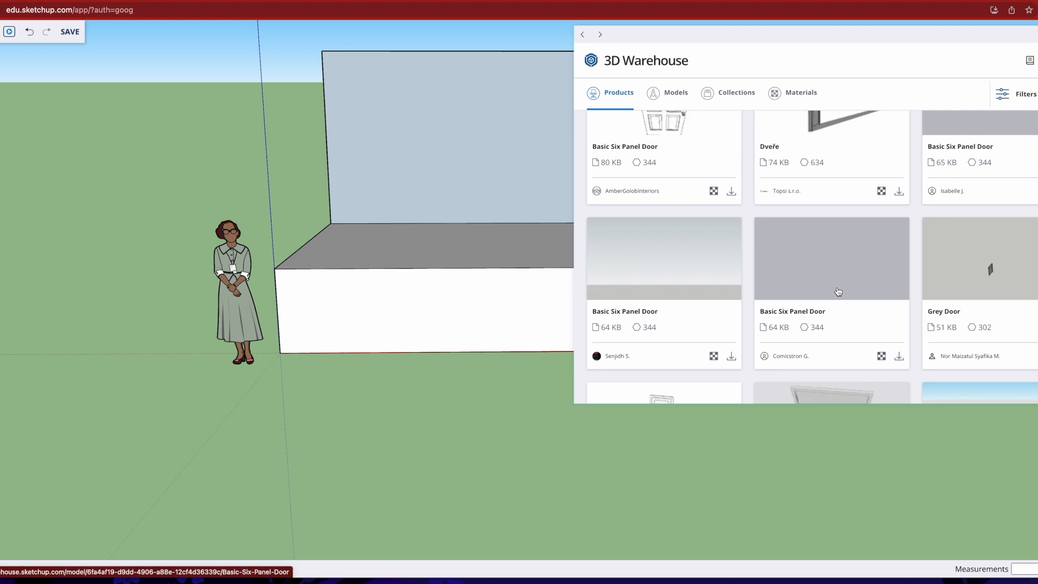
scroll(838, 290, down, 1)
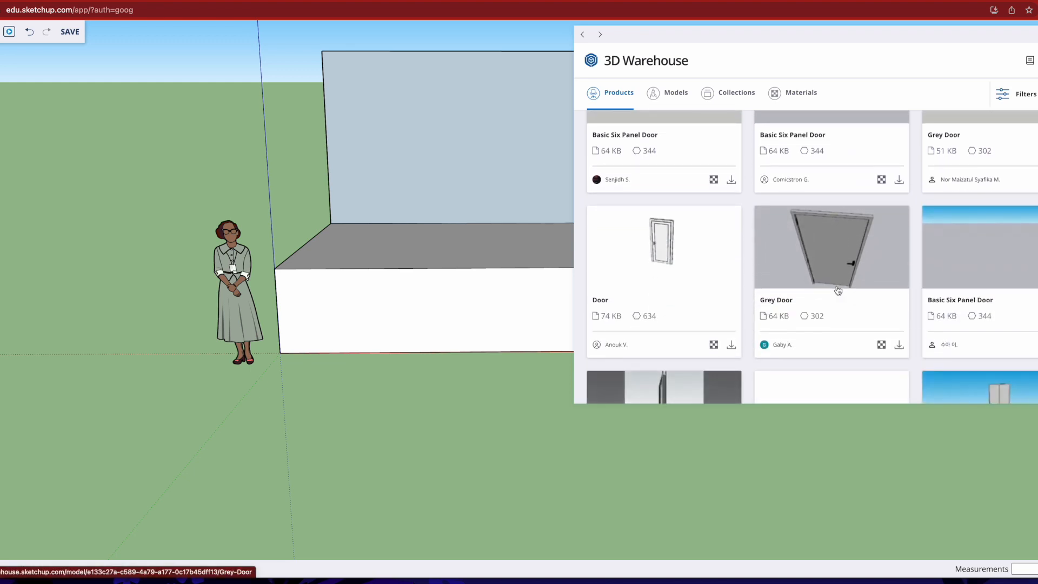
scroll(872, 290, down, 1)
scroll(871, 290, down, 6)
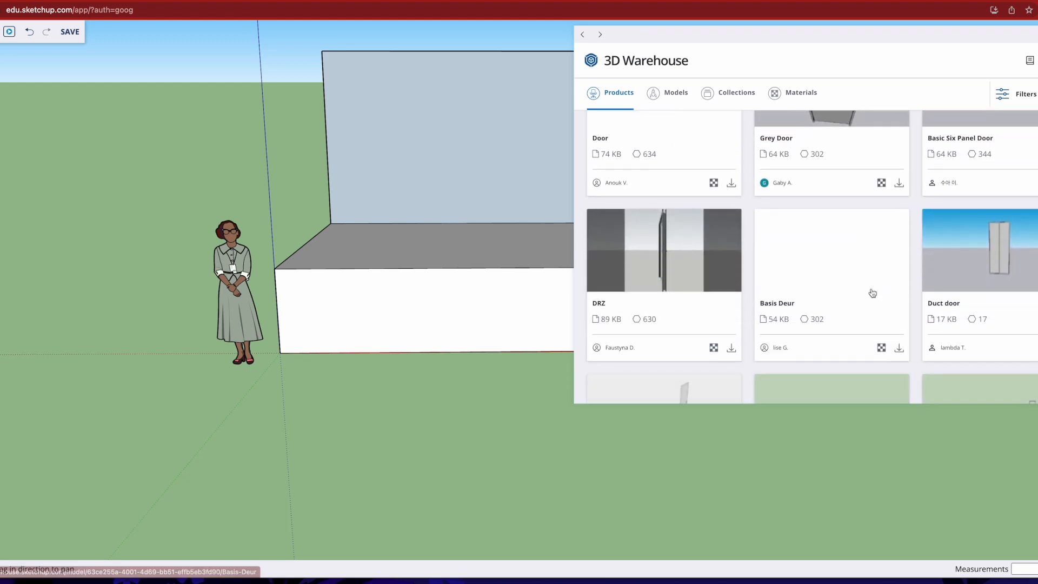
scroll(871, 292, down, 3)
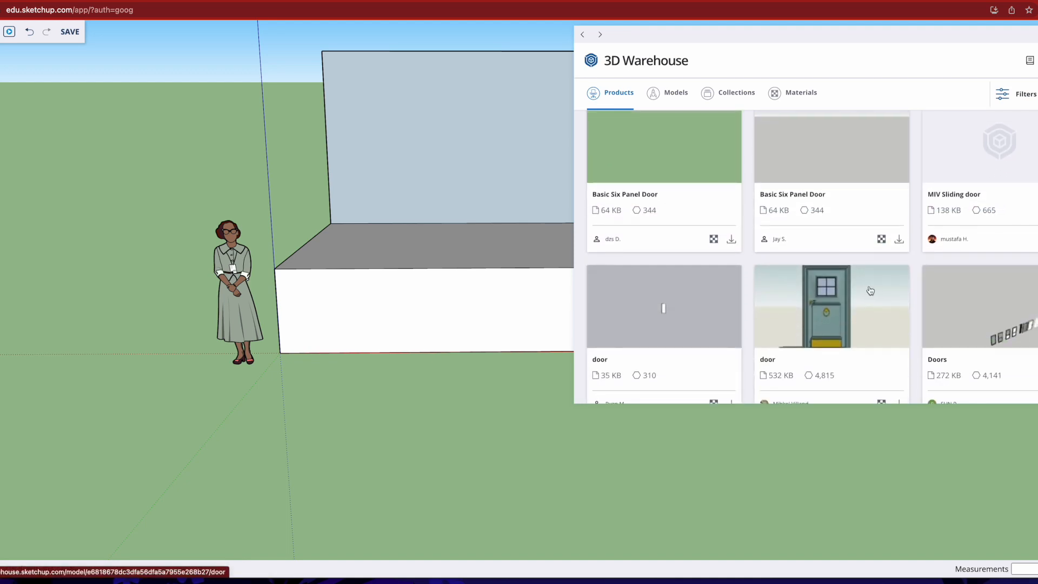
scroll(870, 290, down, 6)
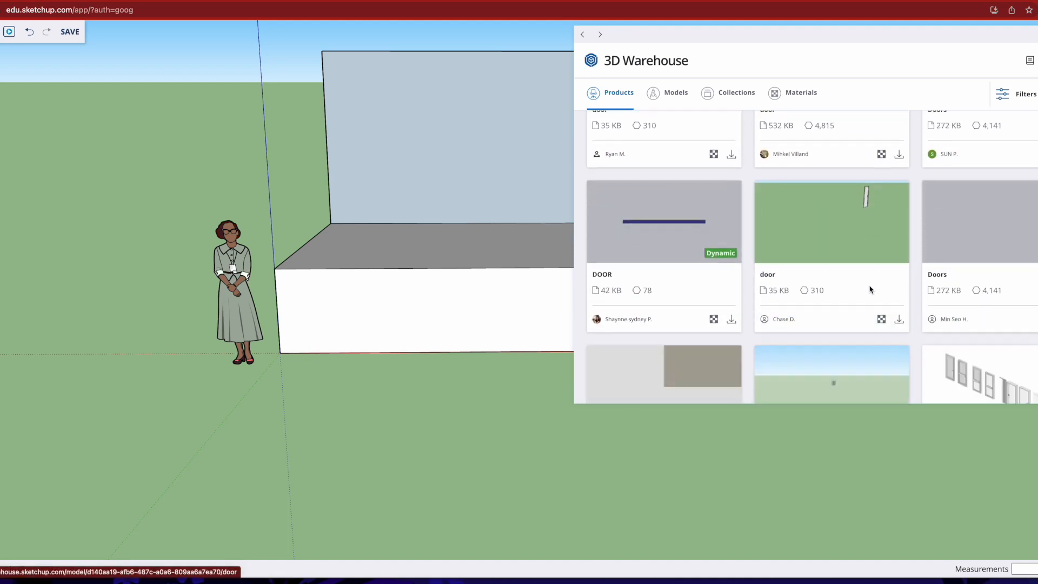
scroll(870, 291, down, 5)
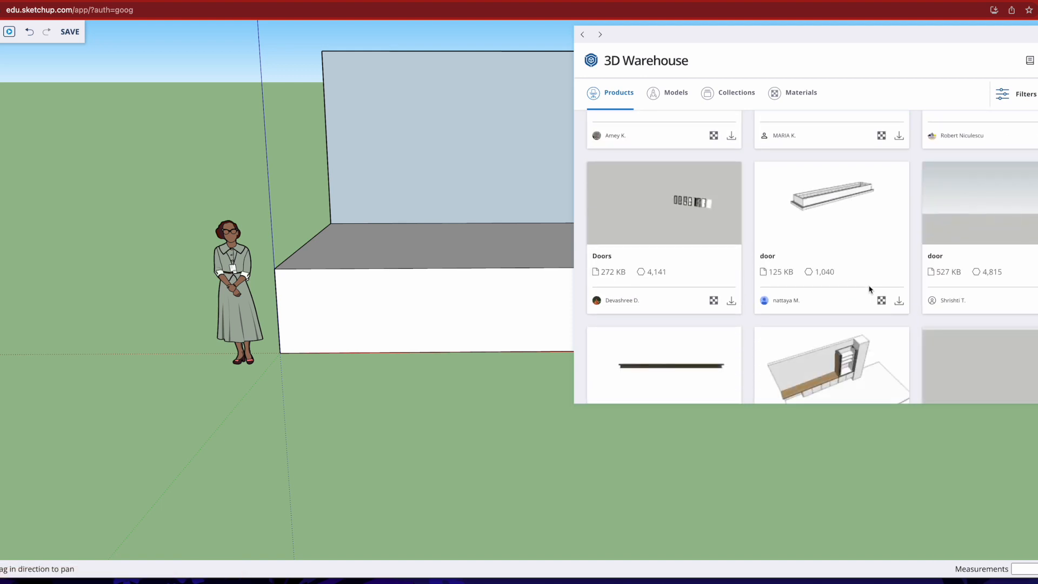
scroll(870, 289, down, 4)
scroll(869, 289, up, 6)
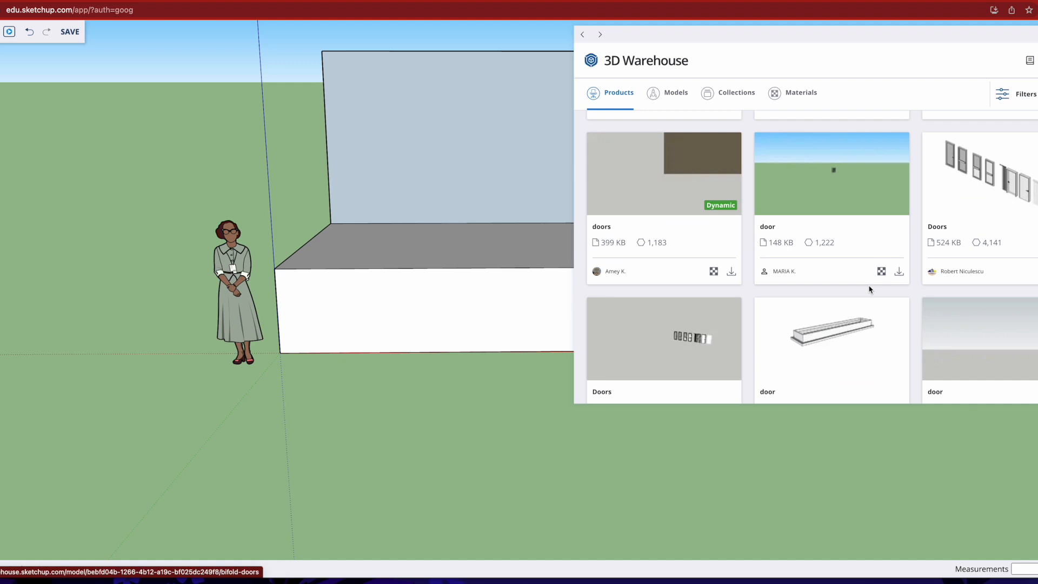
scroll(871, 290, up, 12)
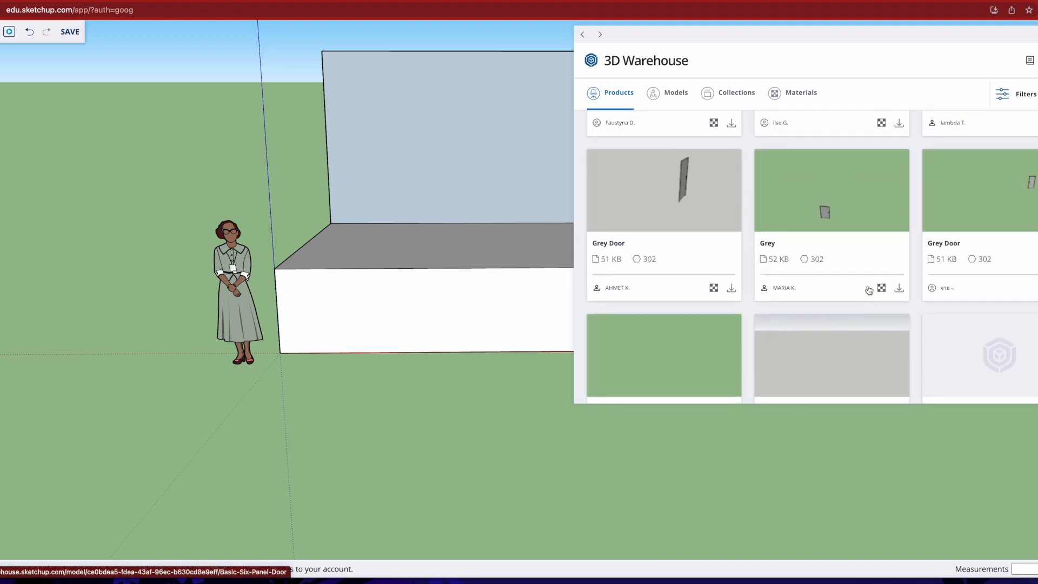
scroll(869, 291, up, 2)
scroll(870, 290, up, 3)
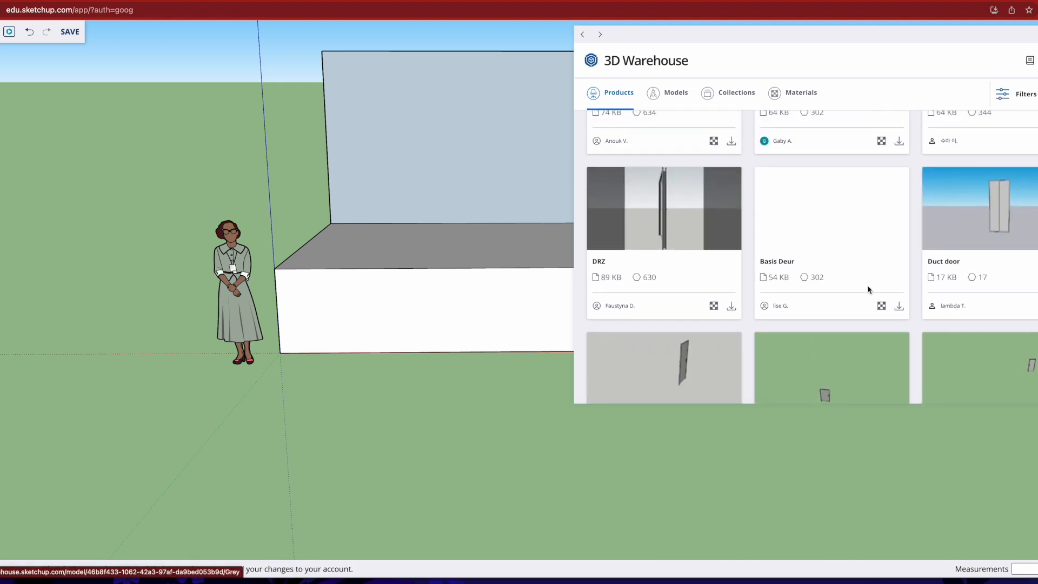
scroll(869, 289, up, 4)
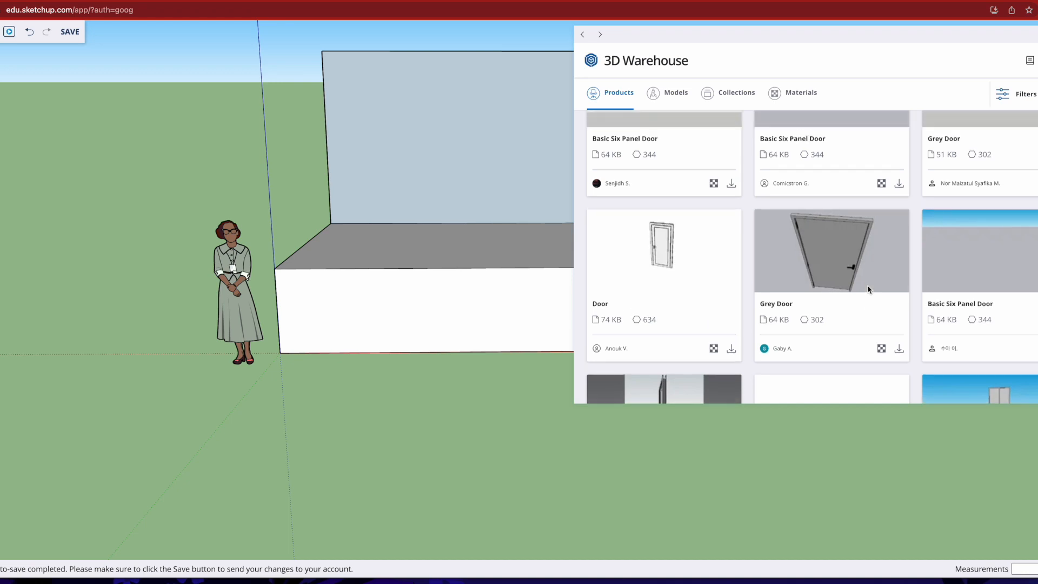
scroll(865, 285, up, 10)
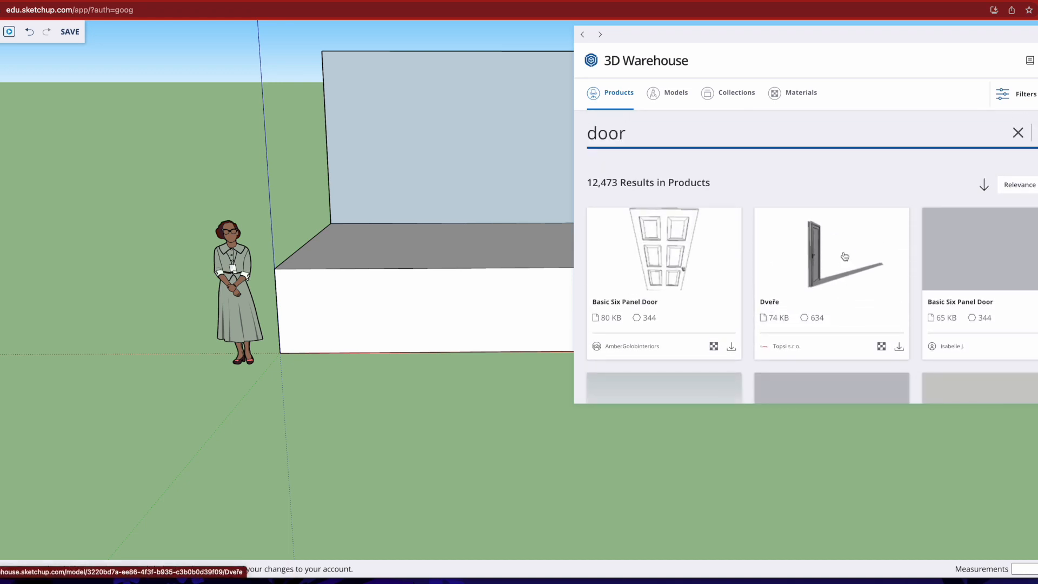
- Import the 64 KB Grey Door model and place it on the platform near the back wall's end closest to the figure
scroll(855, 287, down, 5)
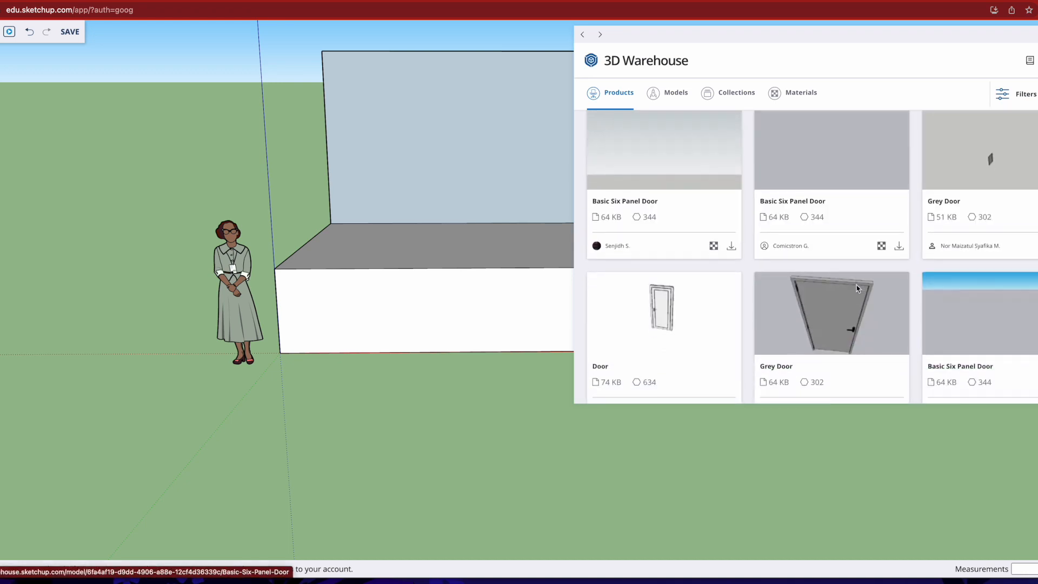
scroll(859, 292, down, 3)
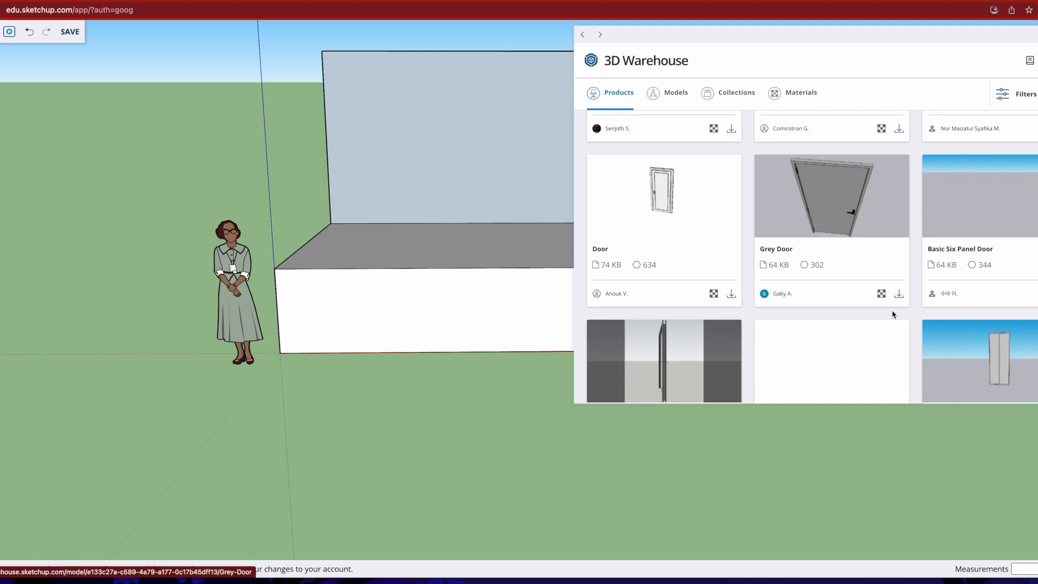
click(899, 294)
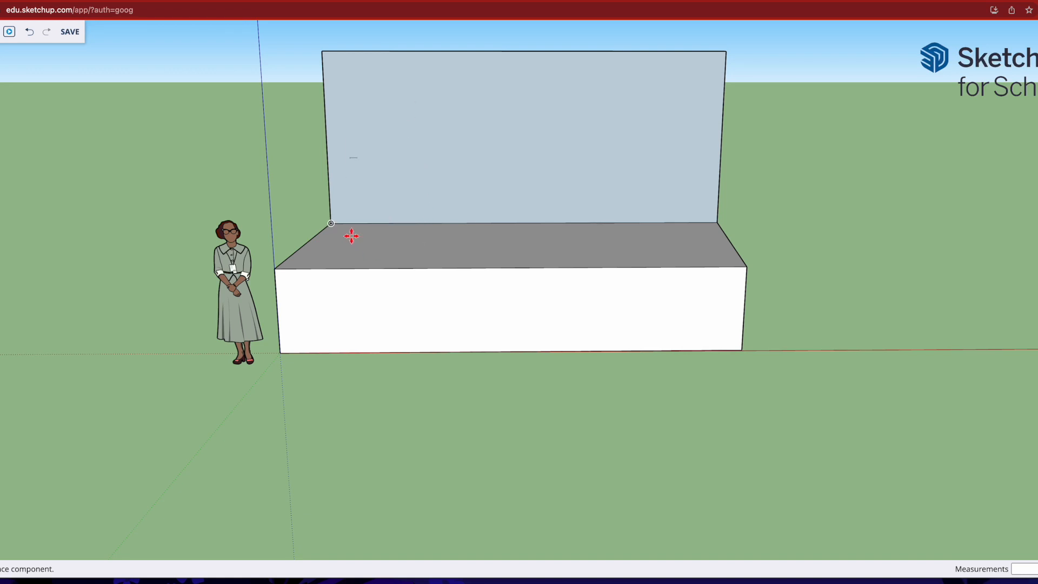
click(351, 238)
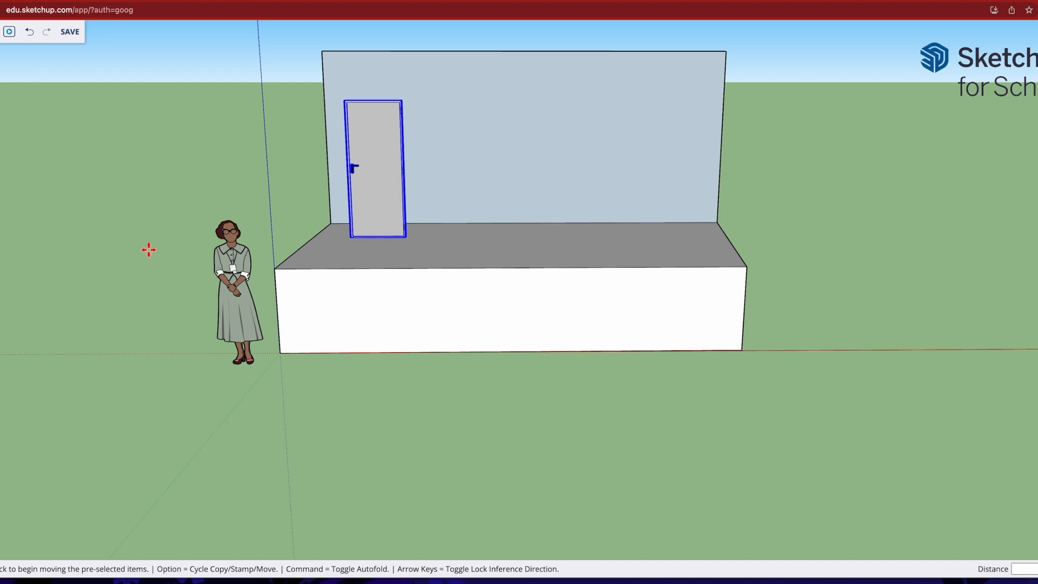
- Move the door about 1351 mm along the green axis to the back wall, then deselect it
key(o)
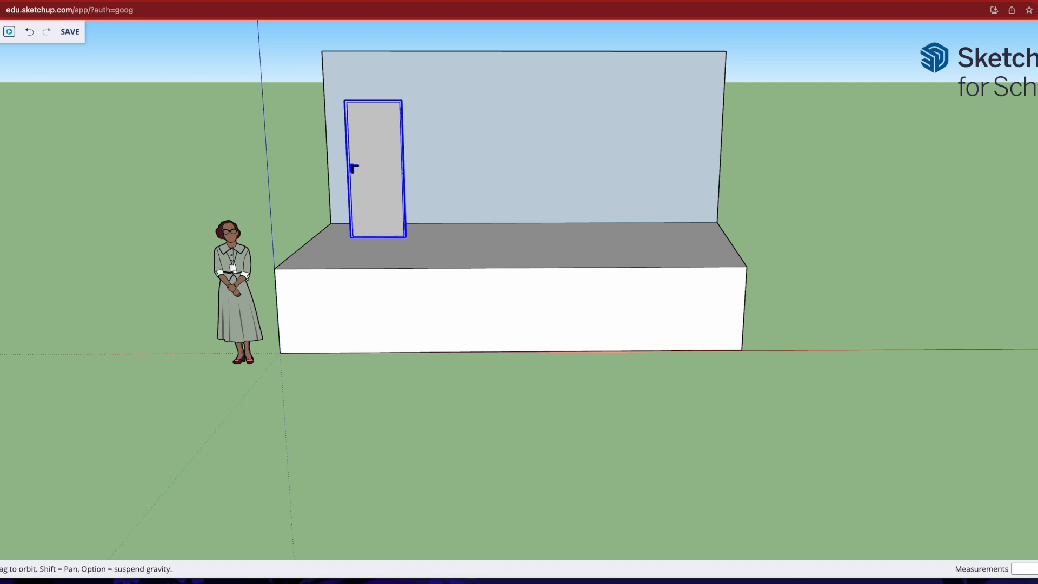
drag(408, 281, 649, 281)
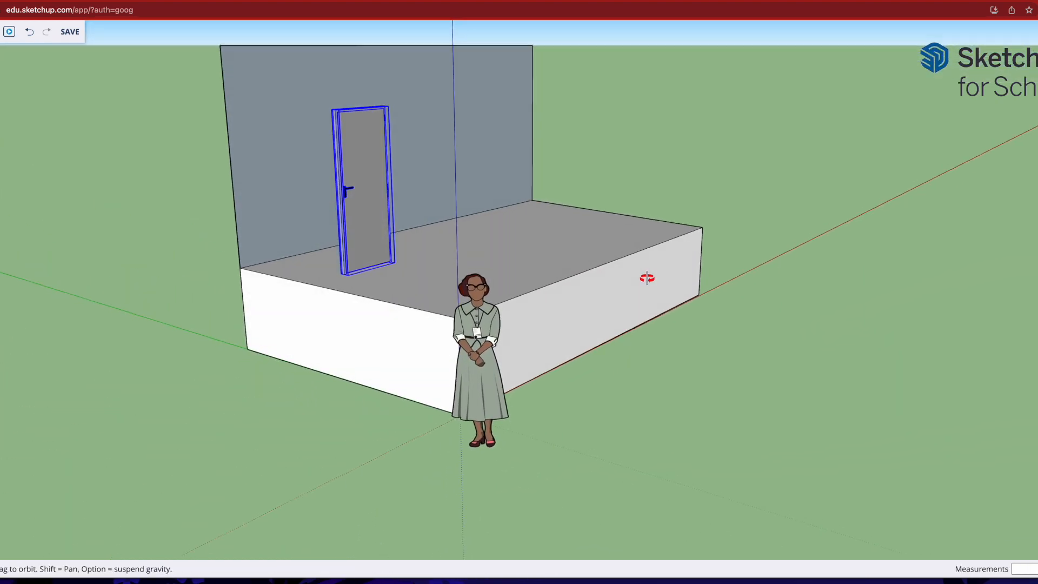
drag(371, 318, 541, 315)
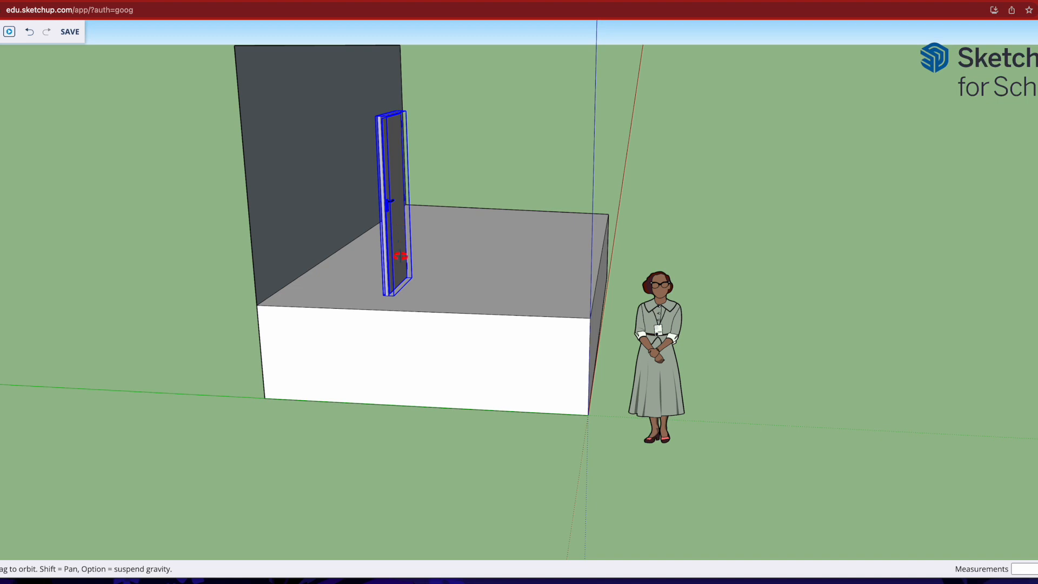
scroll(2, 296, up, 4)
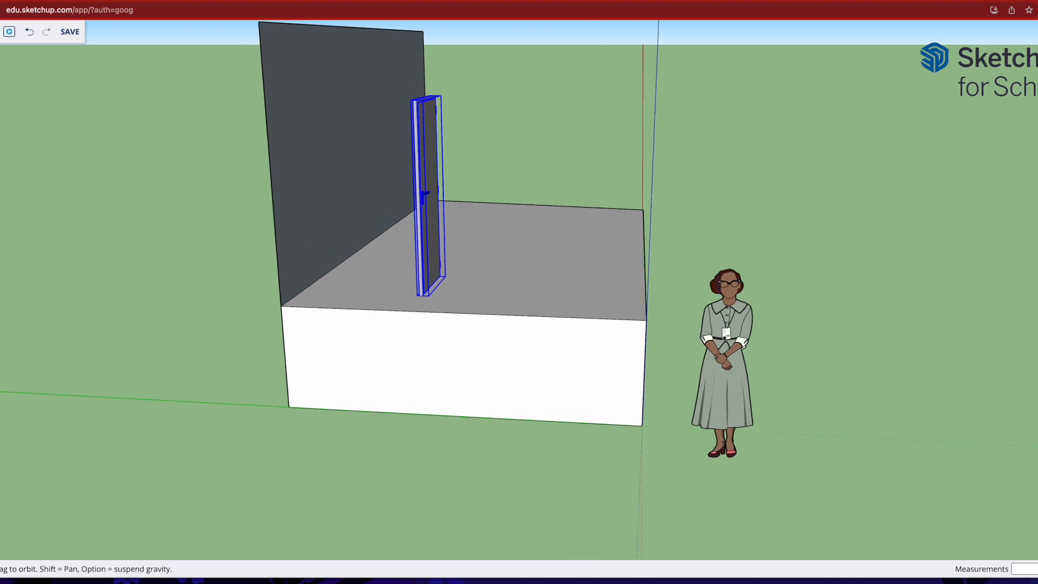
scroll(2, 298, up, 2)
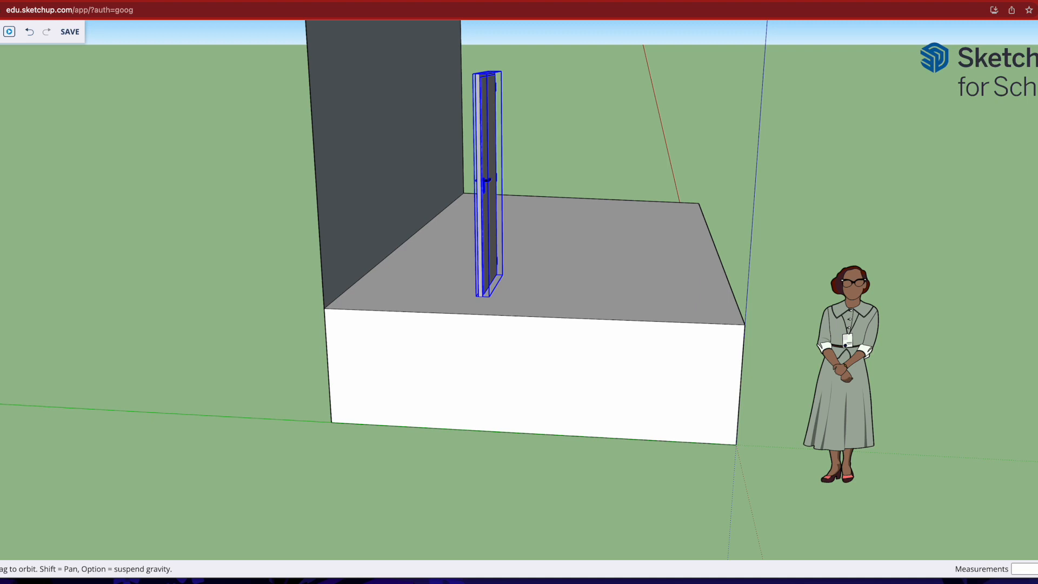
key(m)
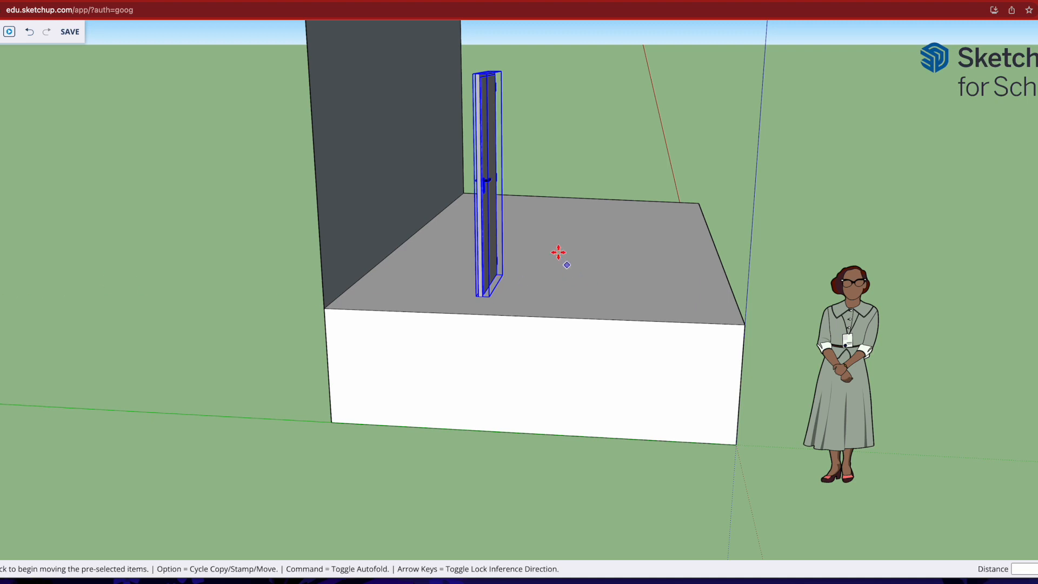
click(490, 179)
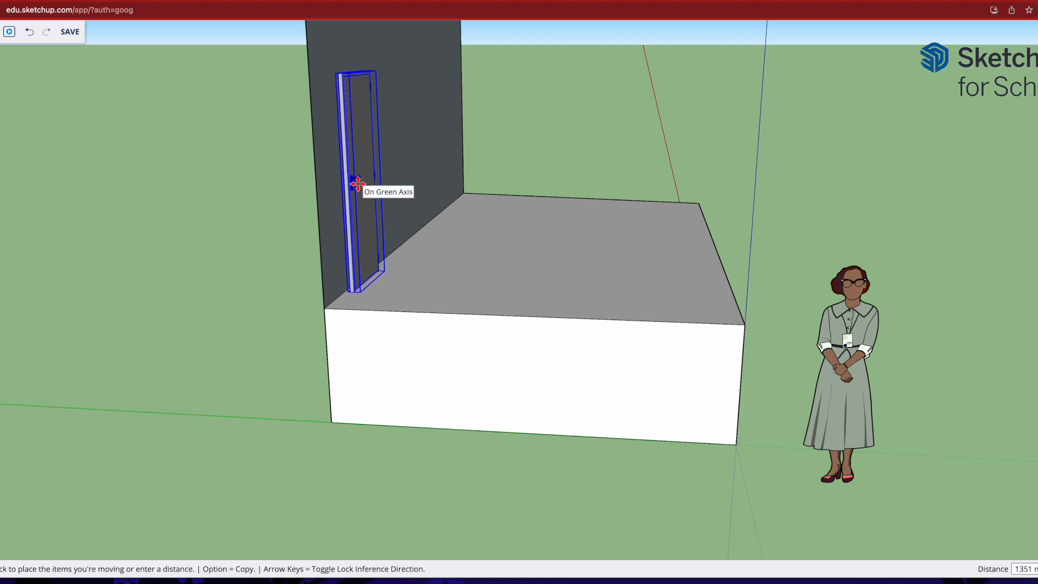
click(357, 184)
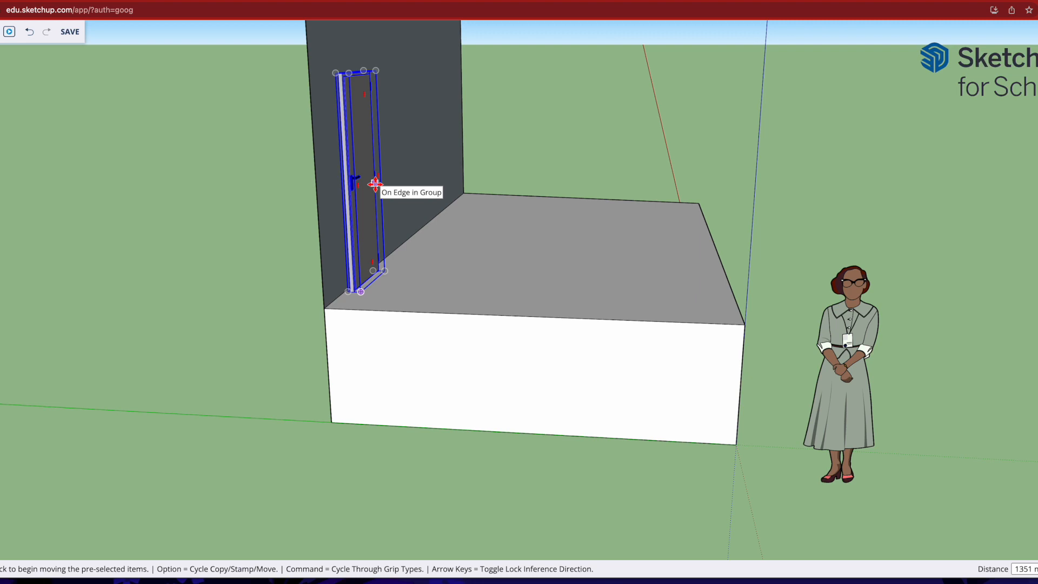
key(space)
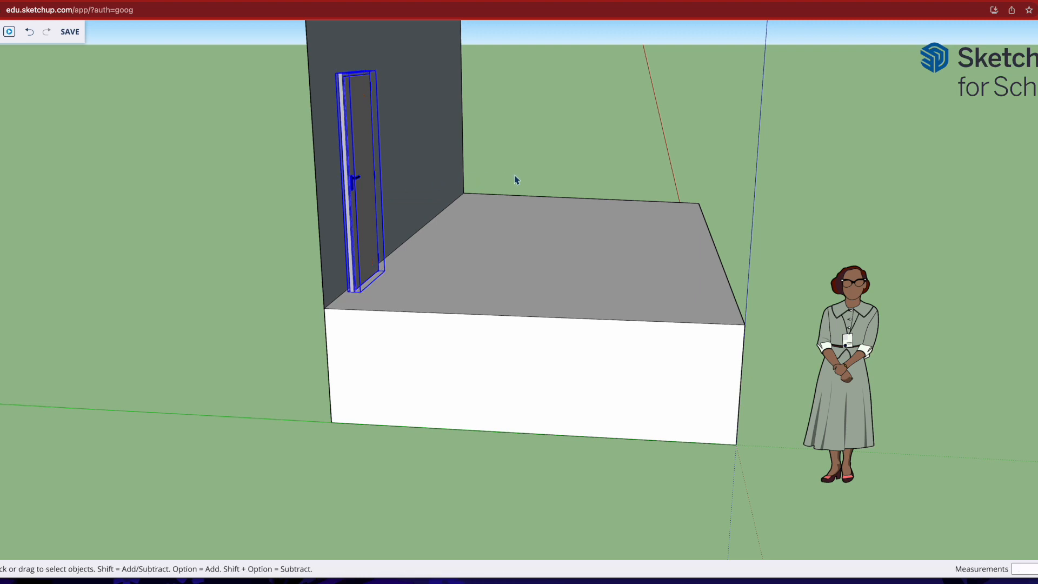
scroll(519, 178, down, 2)
click(568, 155)
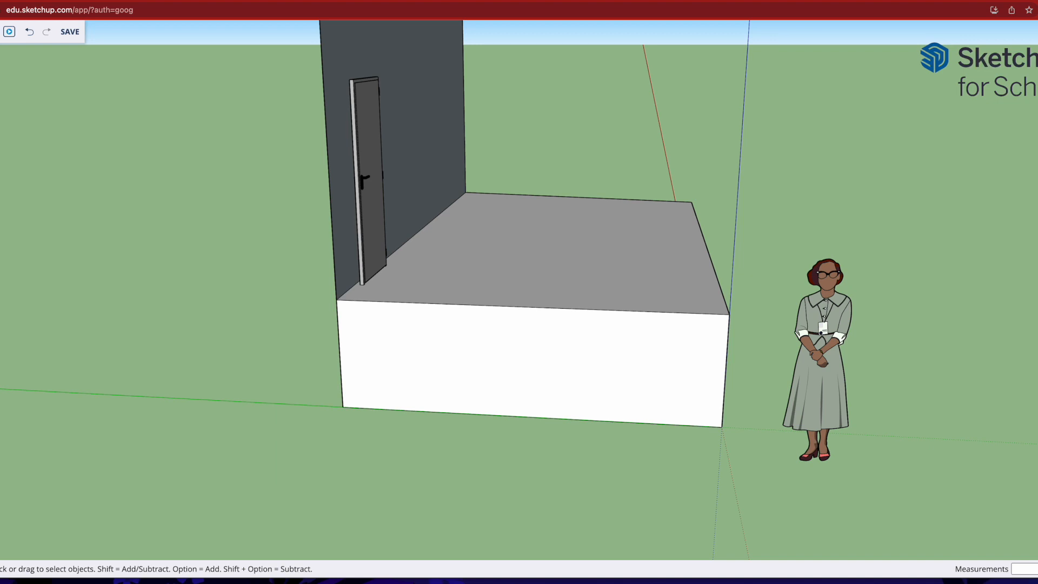
- Delete the second door at the back wall's end farthest from the figure
middle_drag(558, 267, 123, 232)
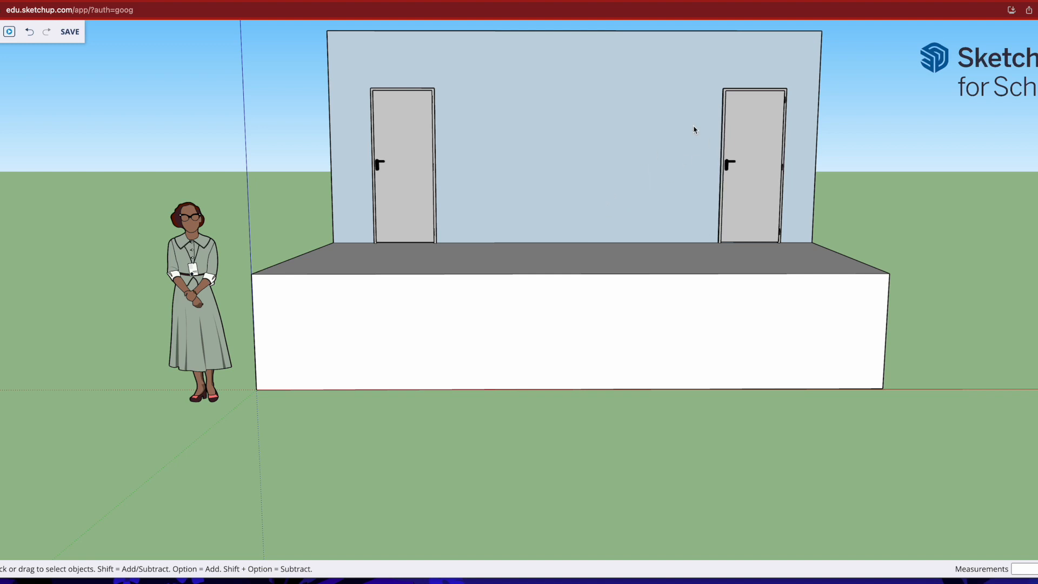
scroll(702, 139, down, 2)
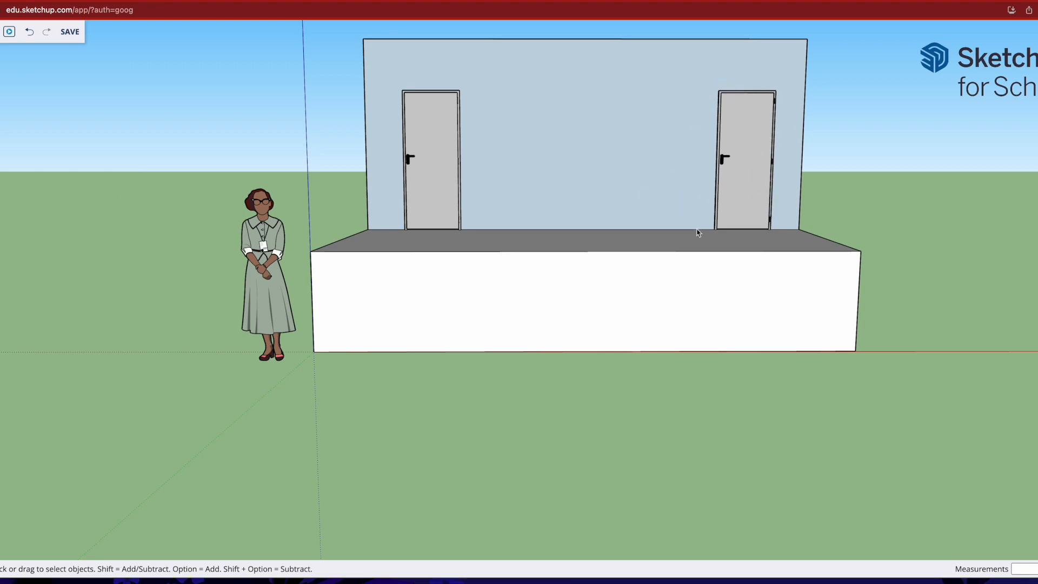
drag(707, 76, 792, 240)
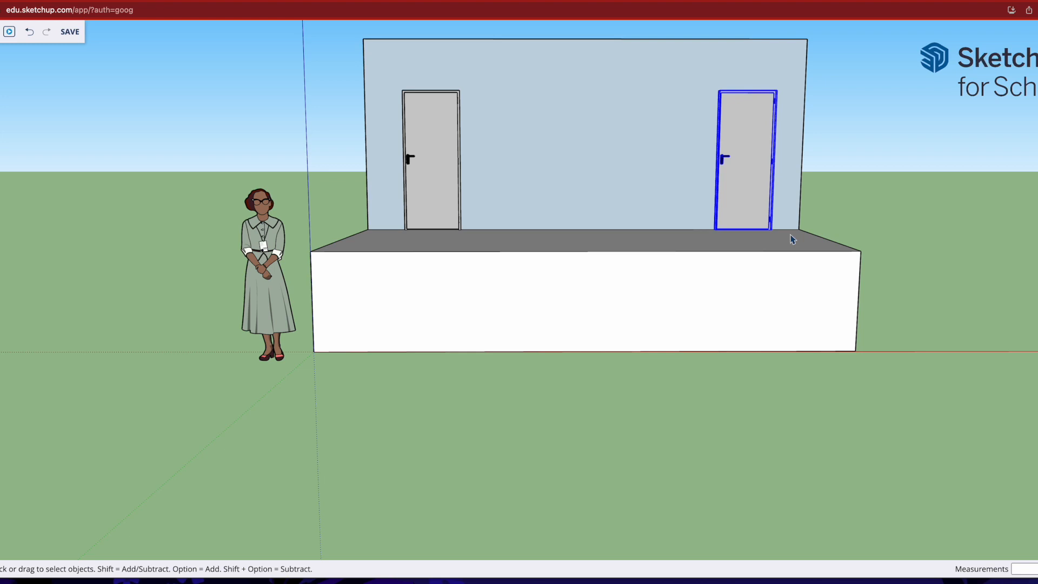
key(Delete)
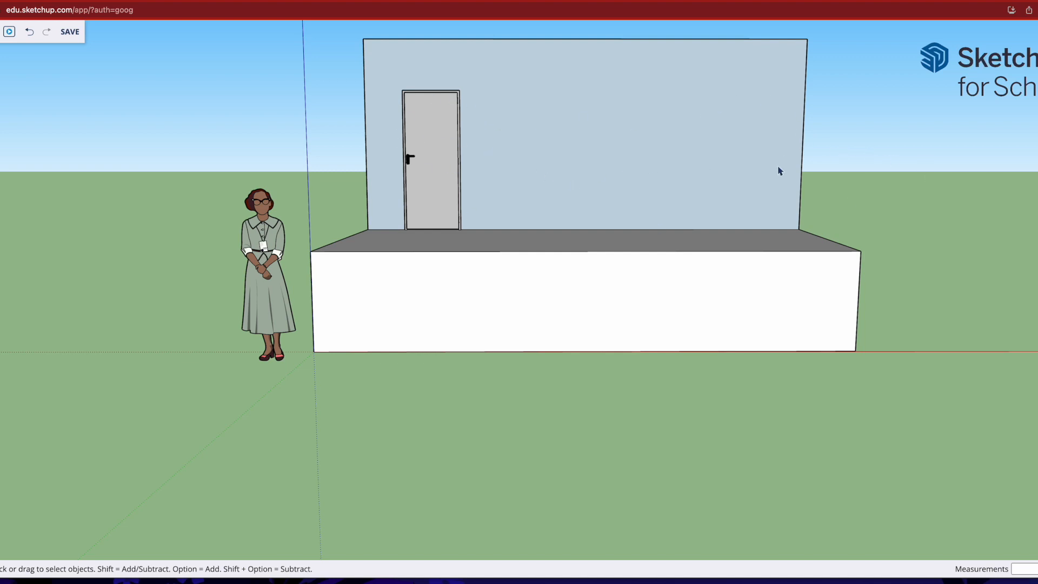
- Copy the remaining door and paste the duplicate on the platform near the back wall's opposite end
scroll(776, 165, down, 1)
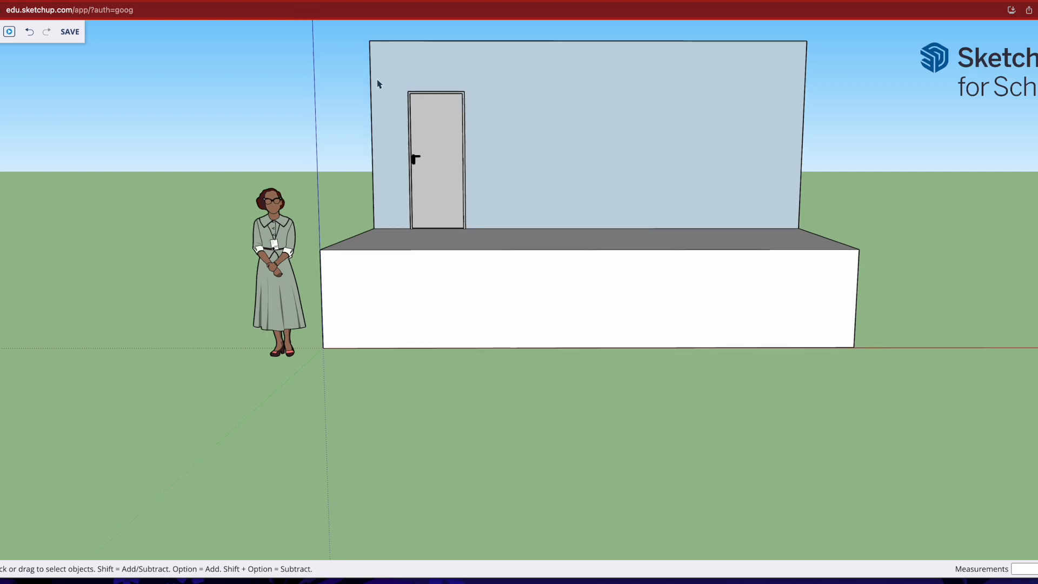
drag(399, 66, 497, 229)
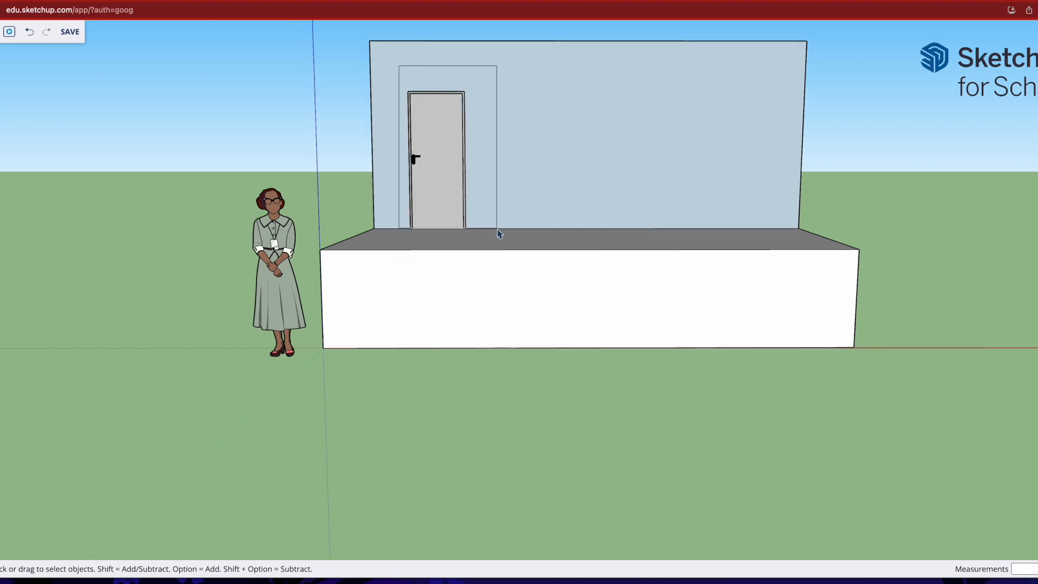
click(446, 182)
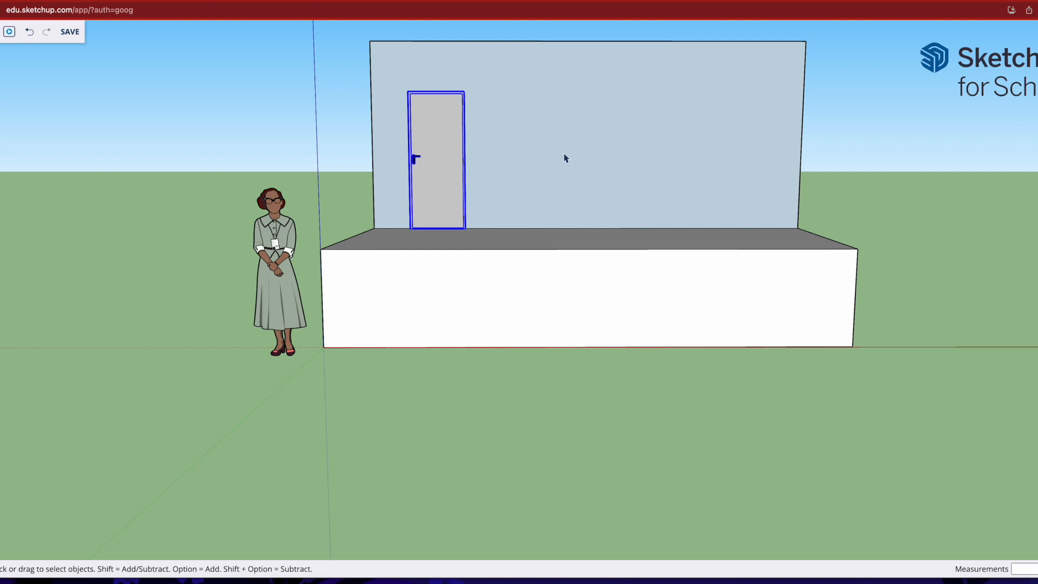
key(super+v)
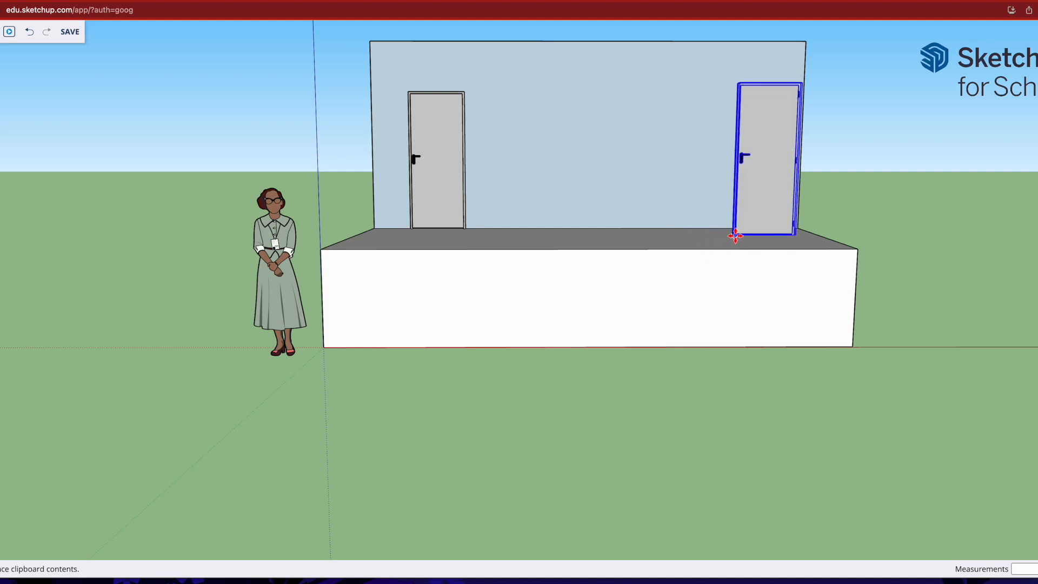
click(734, 233)
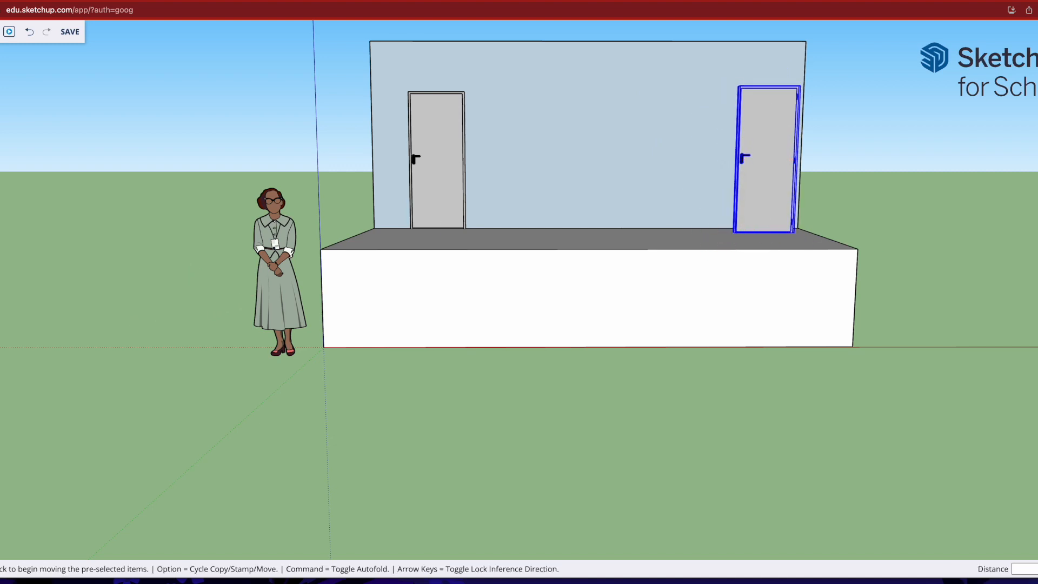
- Move the copied door about 987 mm along the green axis against the back wall, then deselect it
key(o)
drag(858, 289, 378, 225)
drag(903, 269, 862, 254)
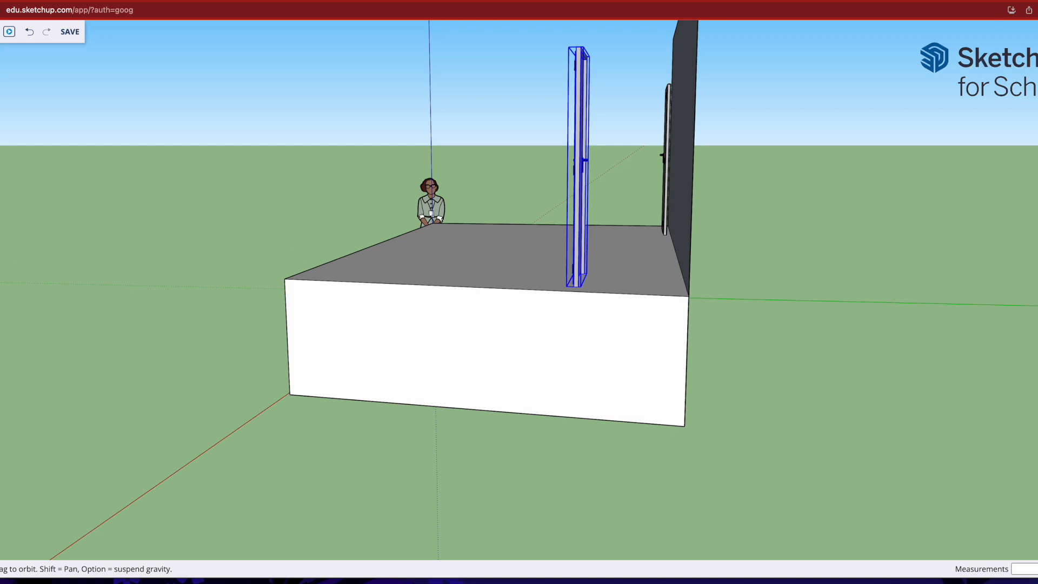
scroll(1, 282, up, 2)
key(m)
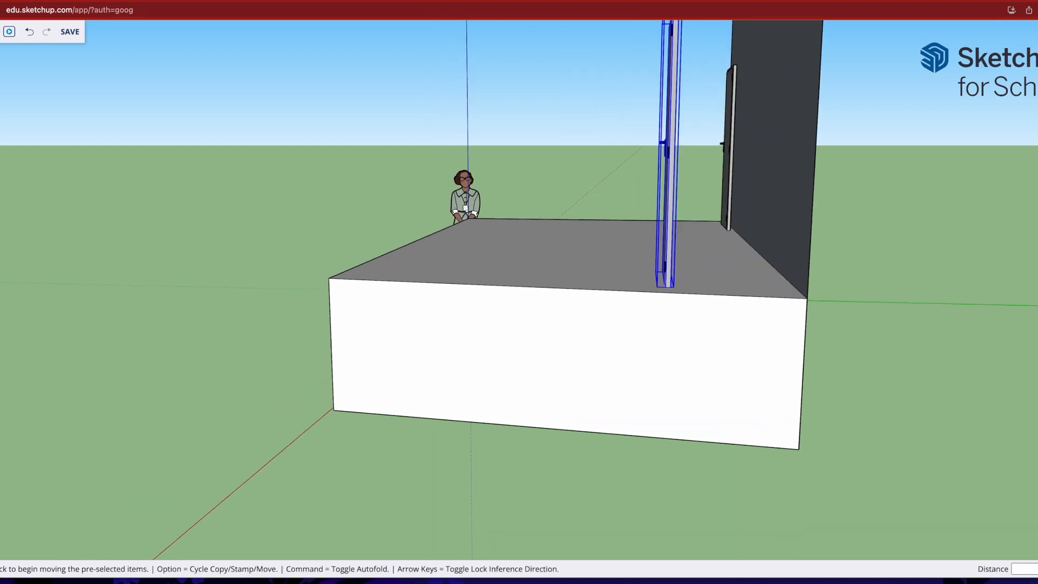
click(672, 258)
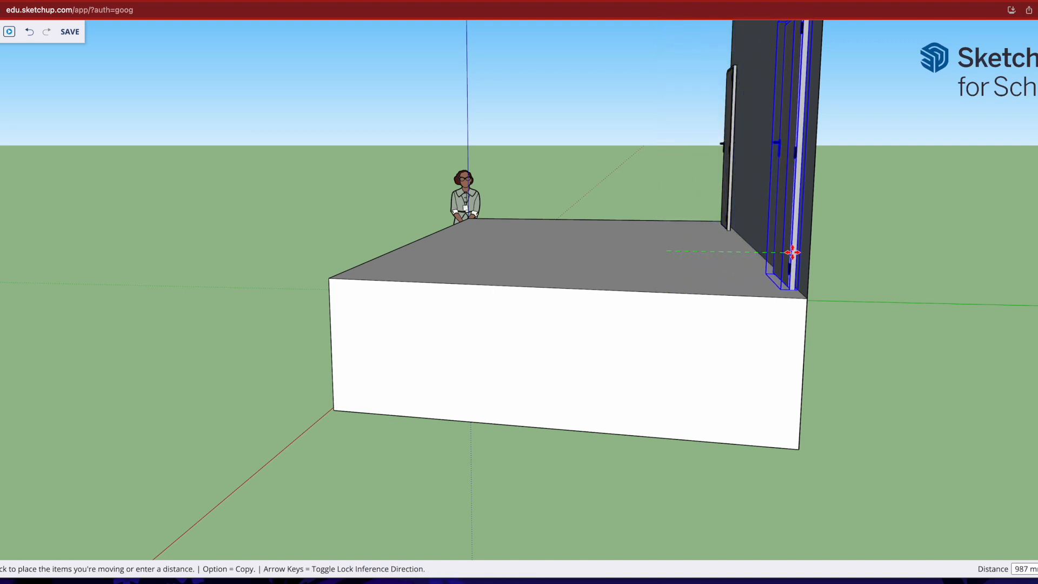
click(792, 253)
key(space)
click(724, 262)
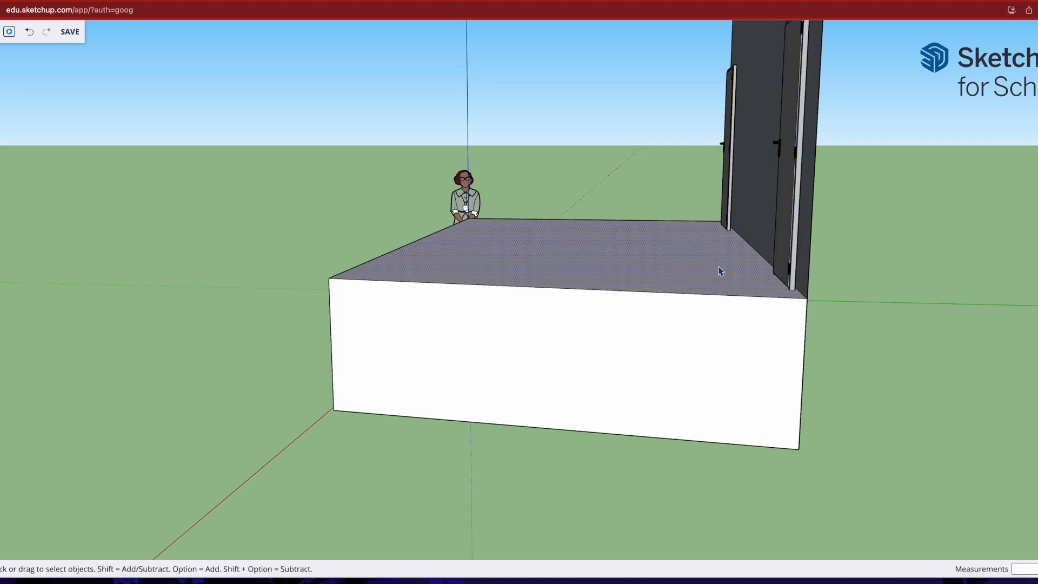
- Try a light green material on the platform's top face and edges, replace it with the darker grey, and clear the selection
scroll(745, 269, up, 3)
scroll(746, 269, down, 5)
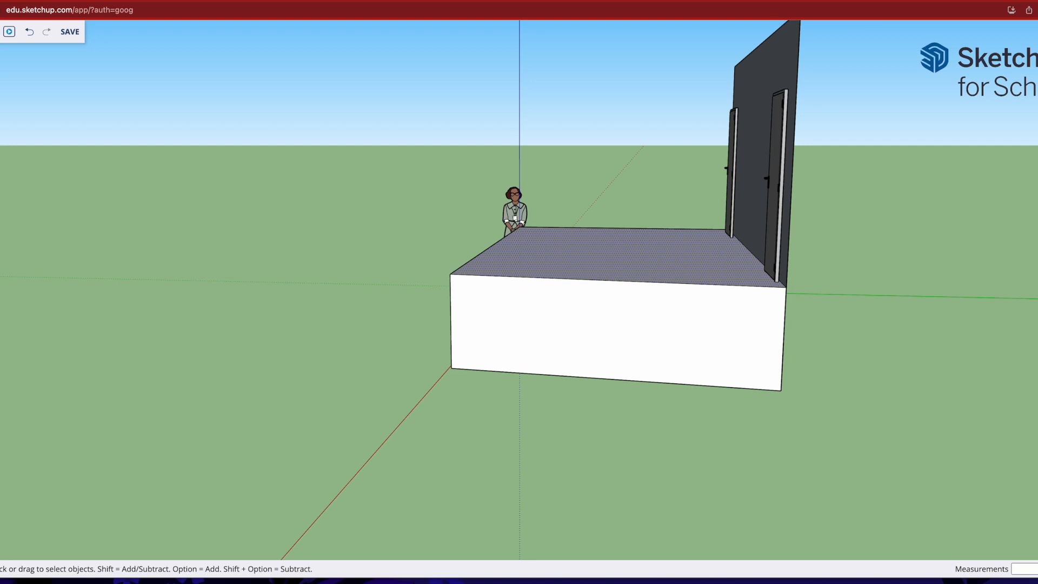
key(o)
drag(352, 199, 507, 388)
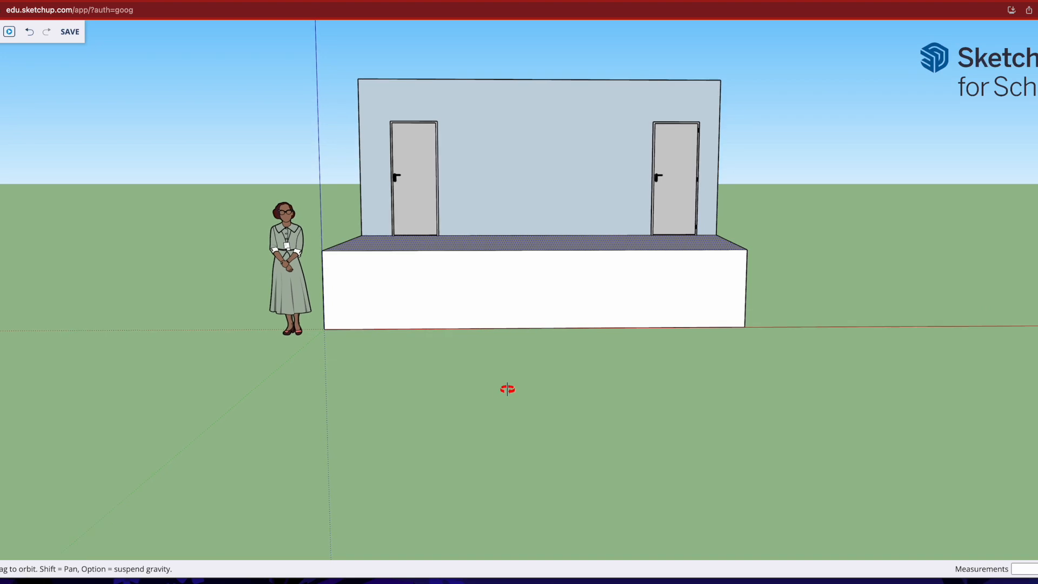
drag(676, 400, 647, 395)
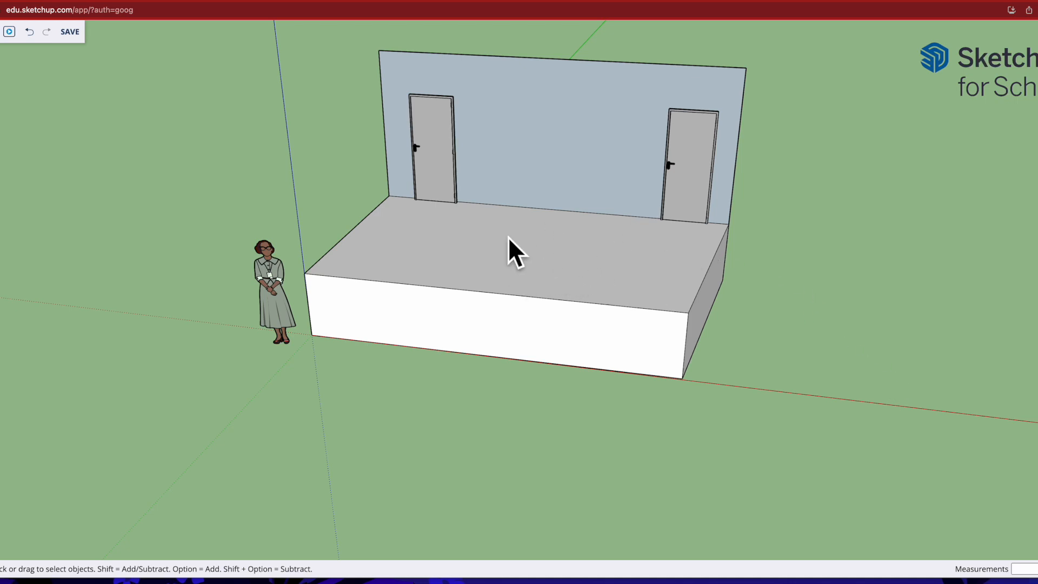
click(540, 269)
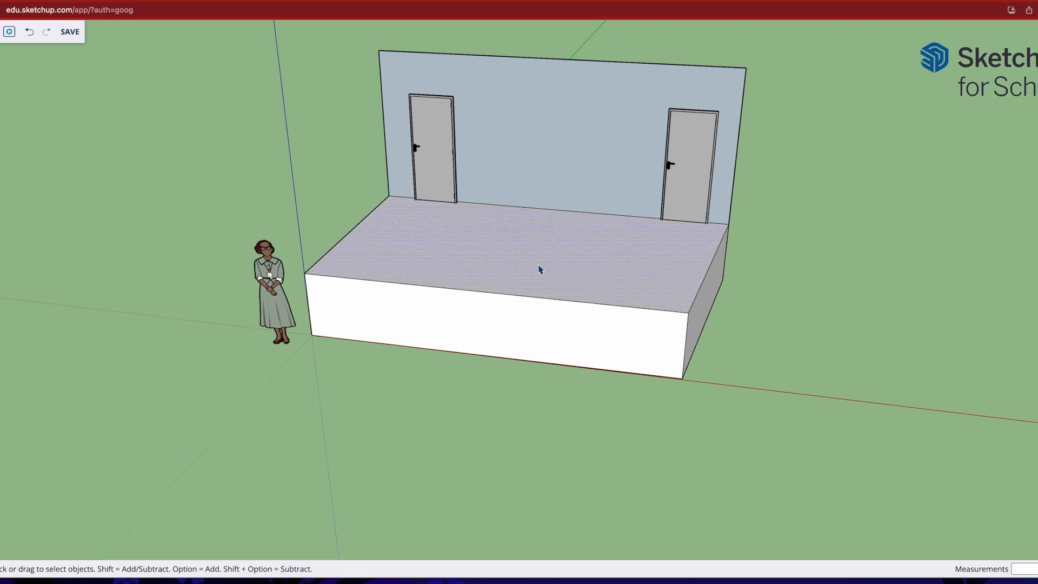
right_click(539, 268)
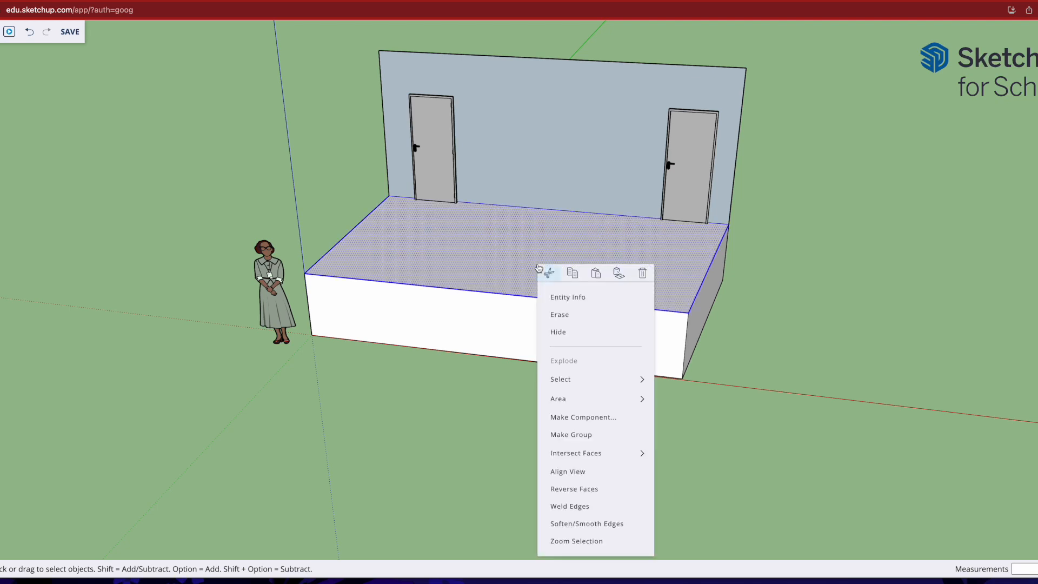
click(591, 302)
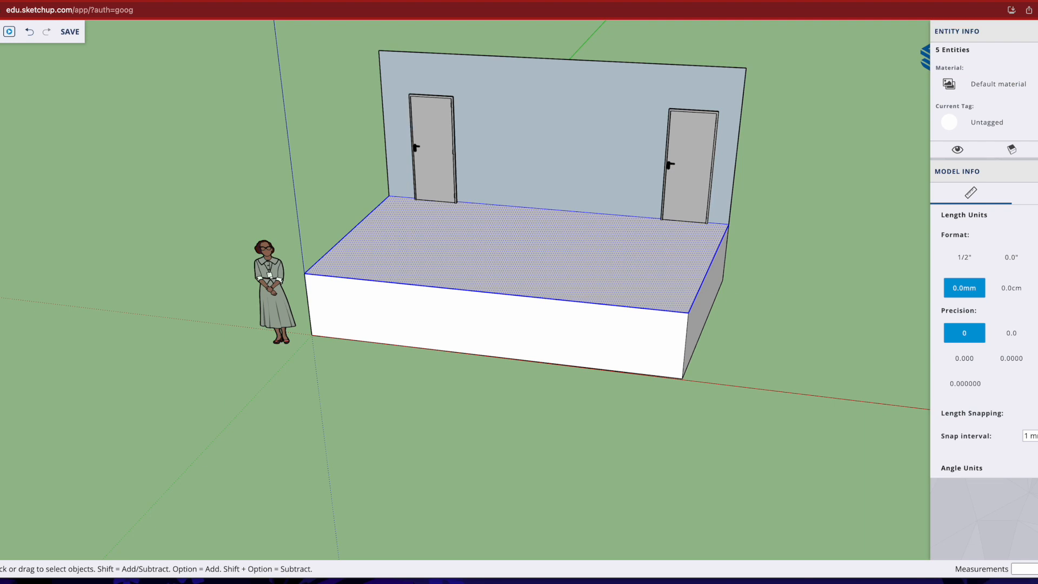
click(999, 90)
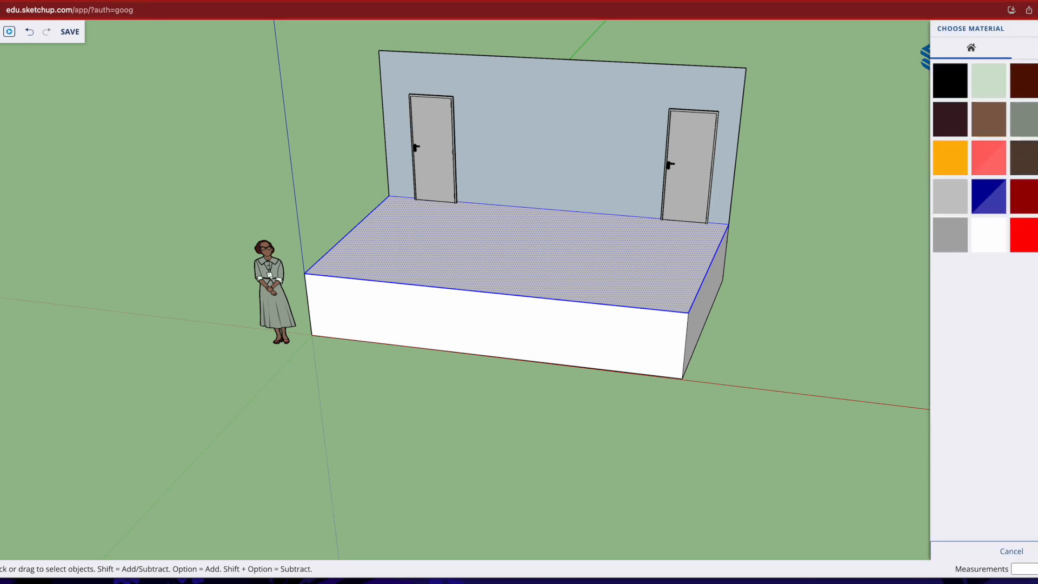
click(991, 91)
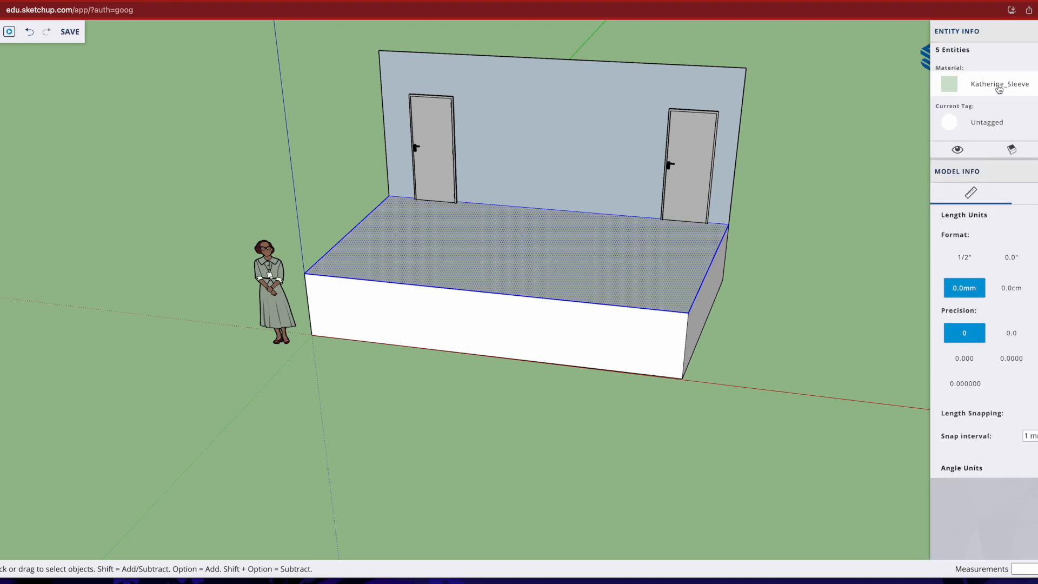
click(1005, 89)
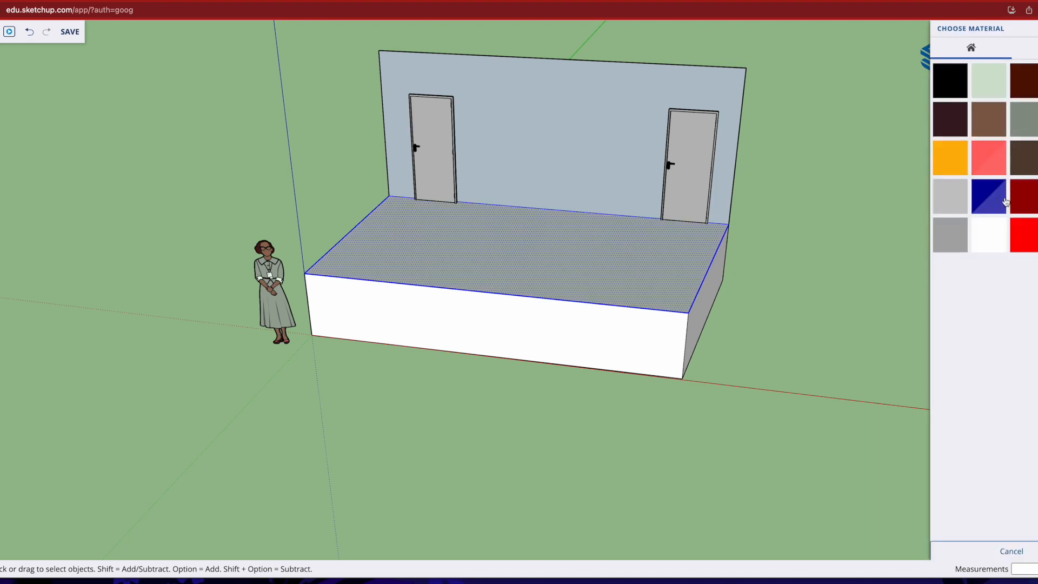
click(959, 241)
click(776, 259)
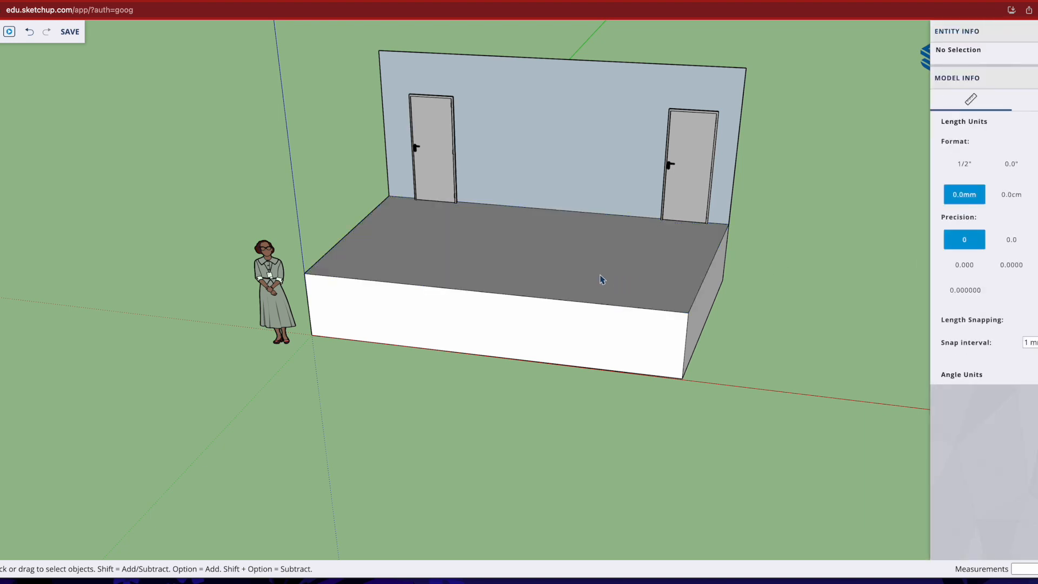
- Set the back material of the wall face behind the doors to black, then deselect the face
scroll(601, 277, down, 1)
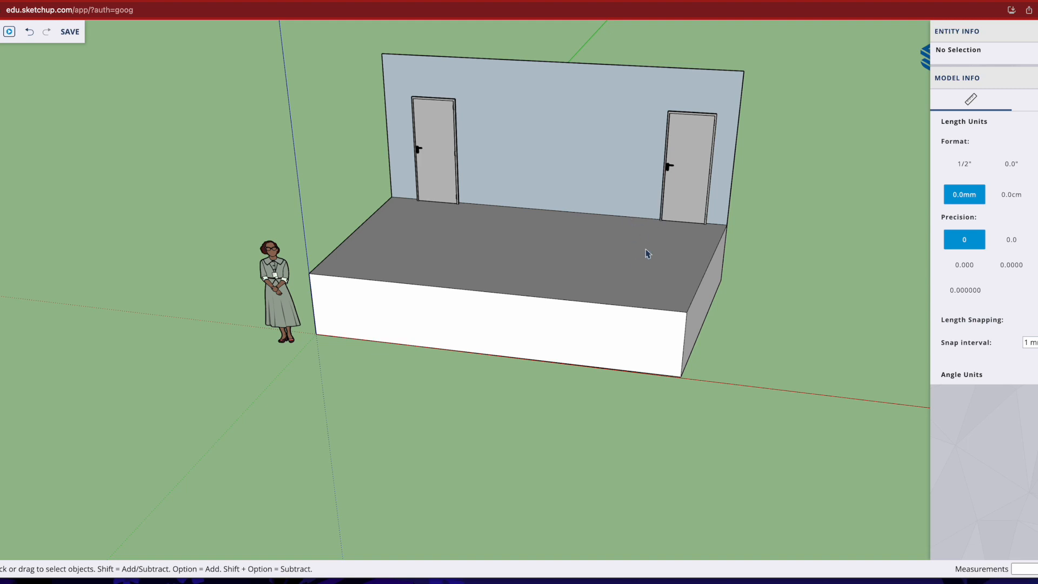
click(601, 165)
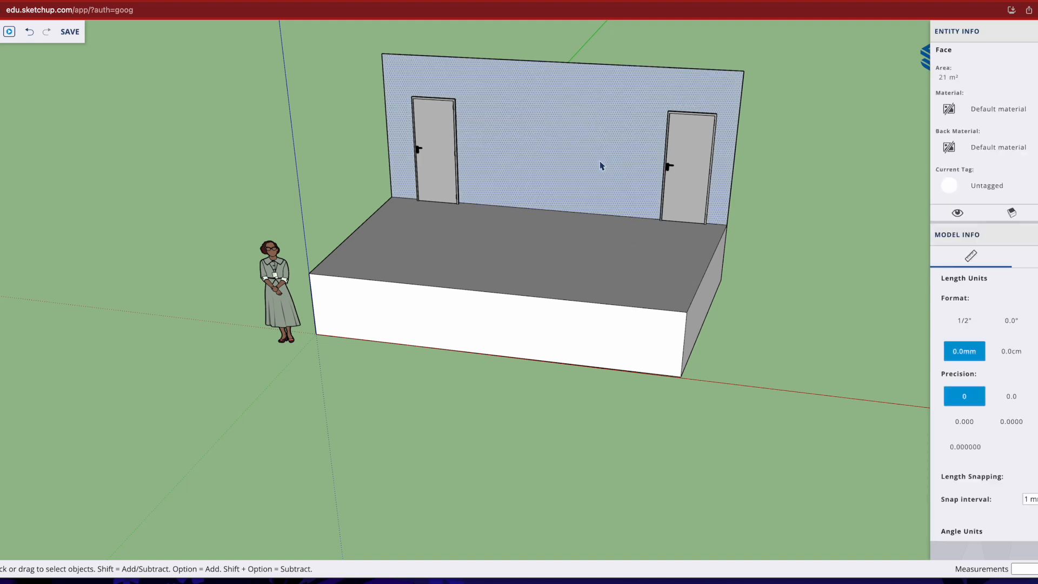
click(1010, 155)
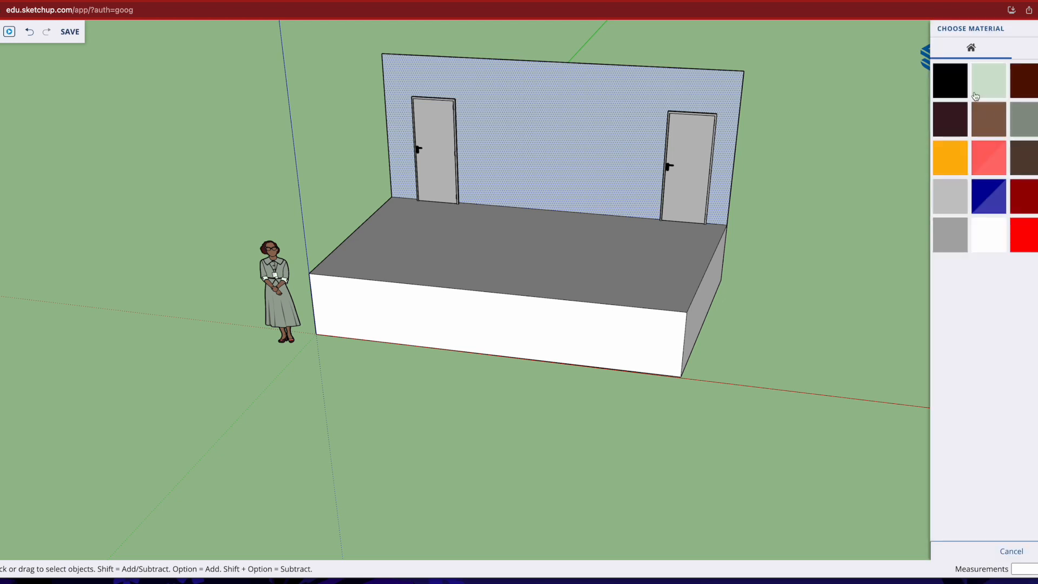
click(950, 84)
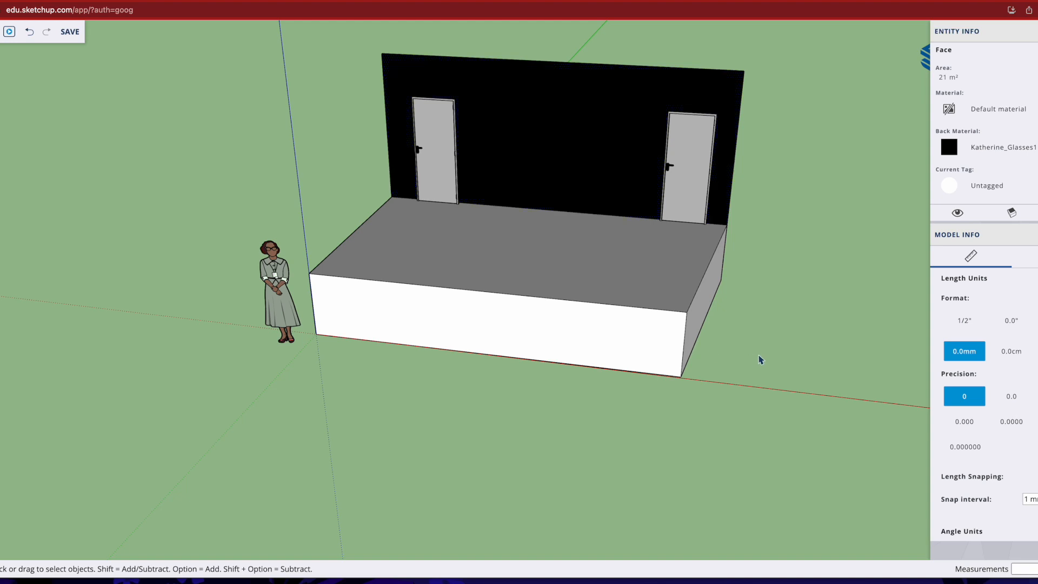
click(830, 301)
- Import the KALMAR SOFA (WOODEN LEGS) model from the "wooden sofa" results and place it mid-platform between the two doors
scroll(830, 301, down, 2)
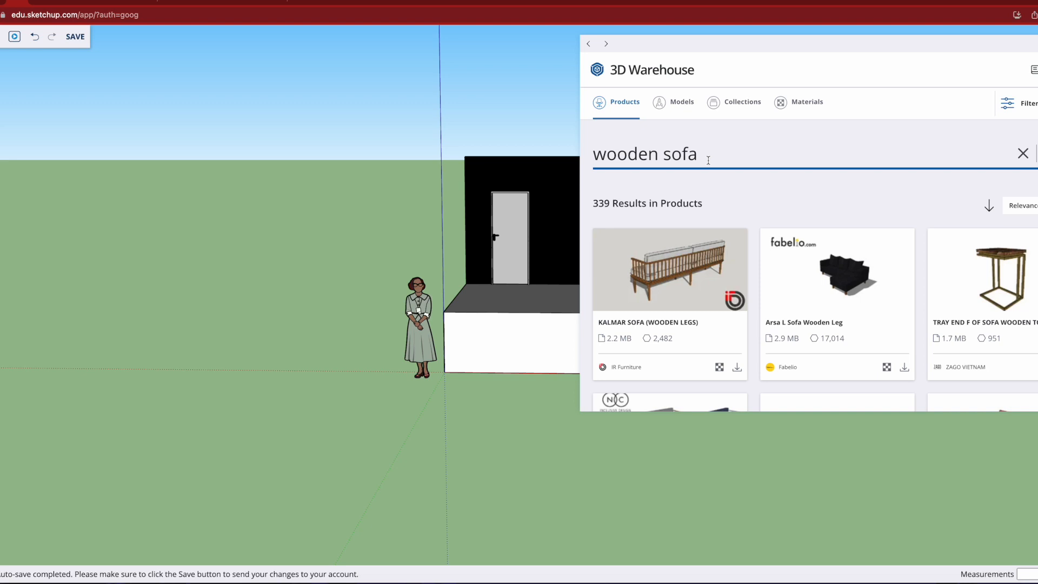
click(738, 370)
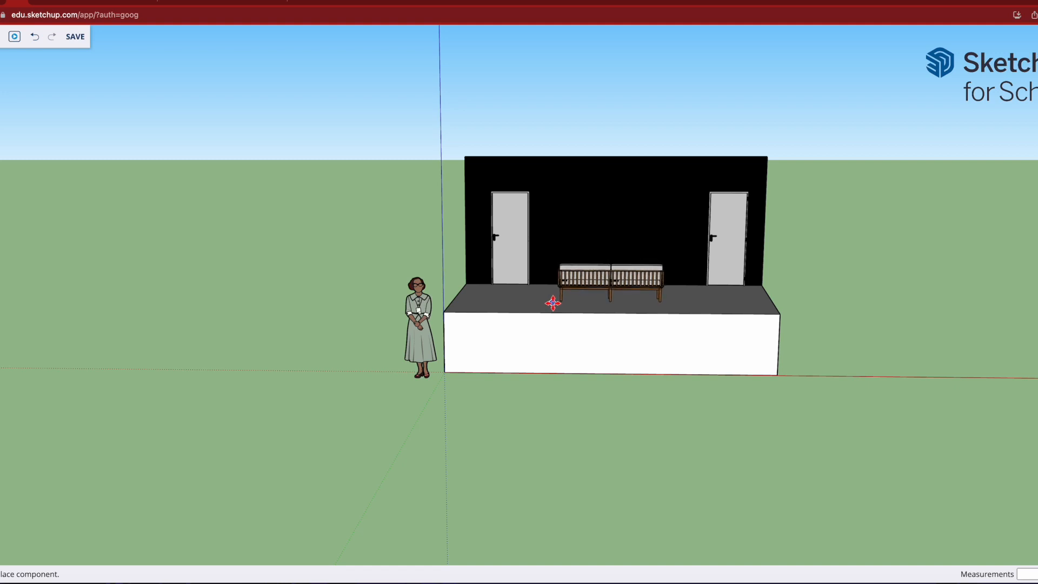
click(551, 305)
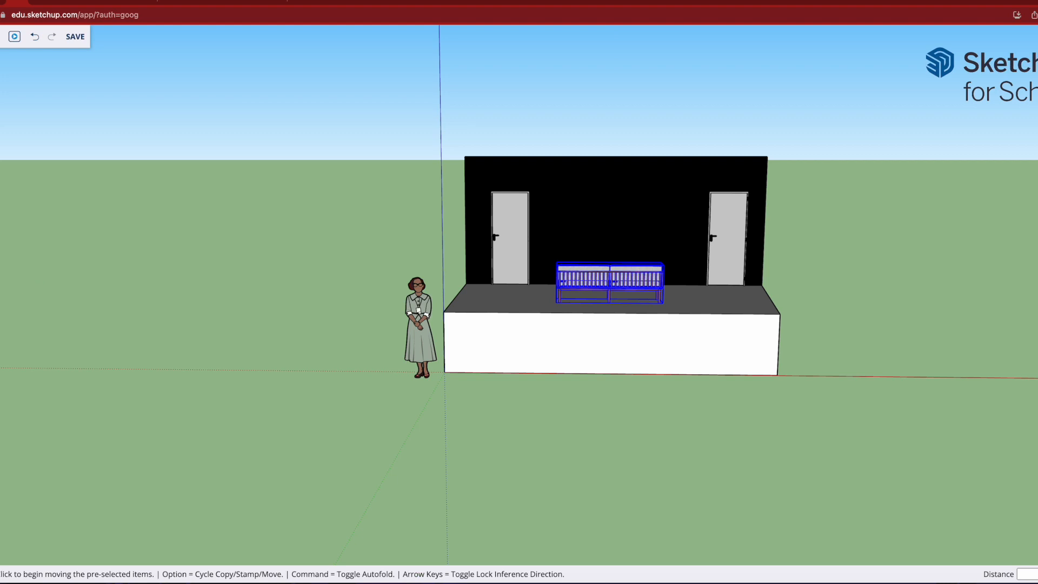
- Rotate the sofa 225° horizontally about its bottom corner on the platform so its seat faces the platform's front
key(o)
drag(866, 315, 212, 310)
drag(379, 352, 579, 399)
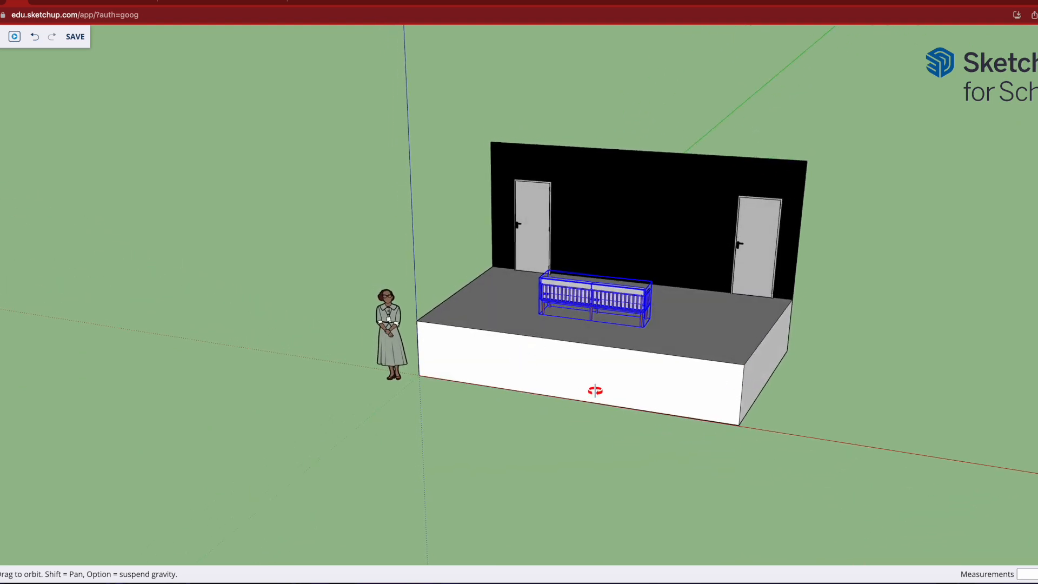
scroll(627, 362, up, 10)
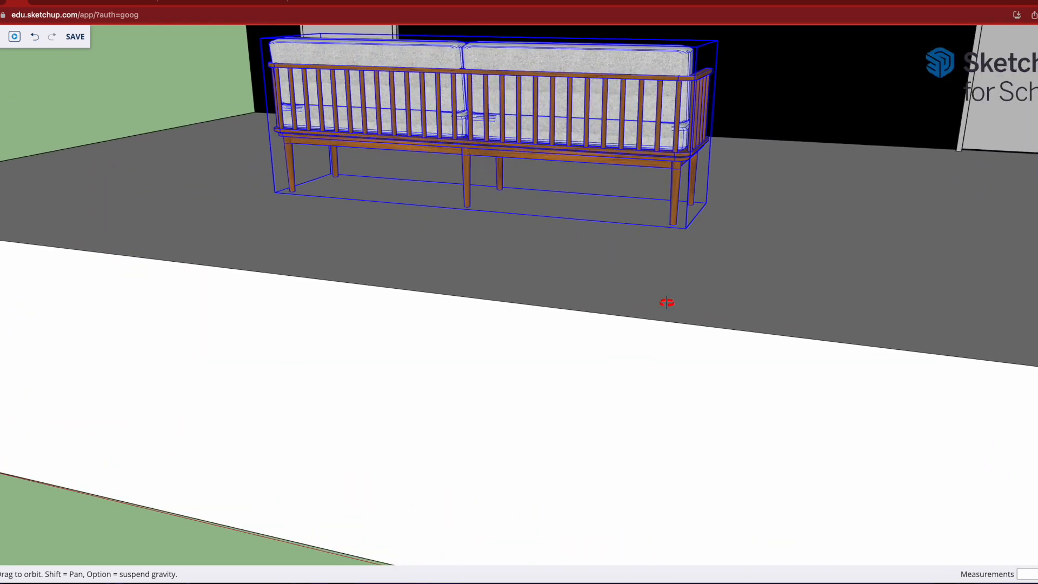
drag(666, 303, 779, 449)
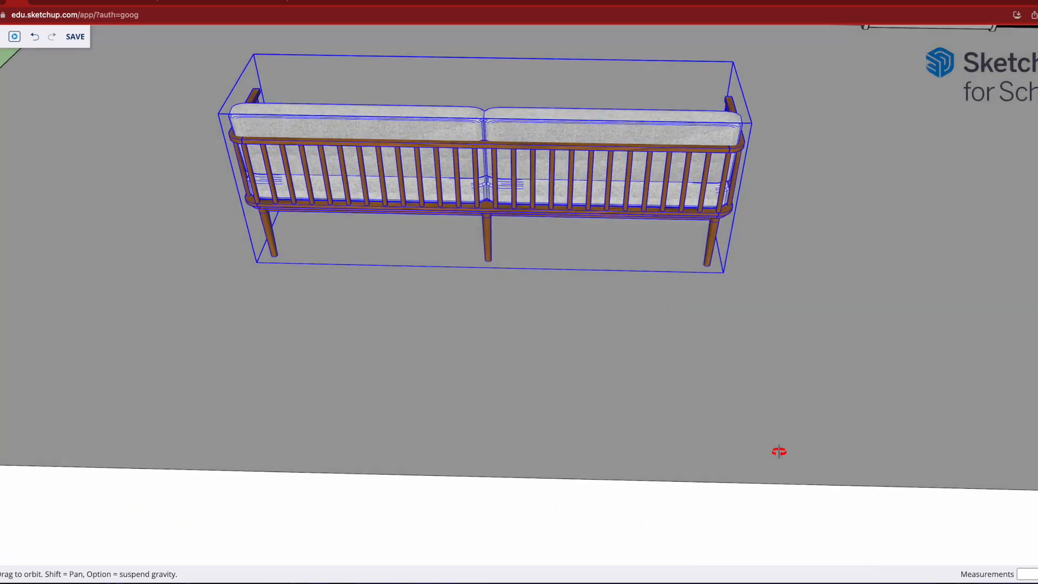
scroll(697, 325, up, 3)
scroll(700, 325, down, 6)
scroll(699, 325, down, 3)
drag(696, 324, 482, 322)
scroll(354, 274, up, 3)
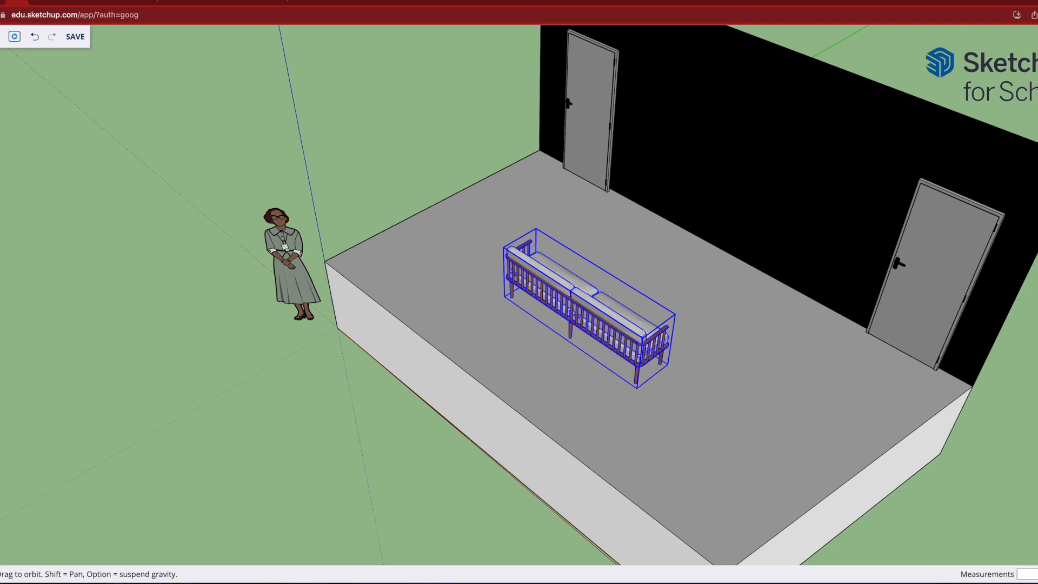
key(q)
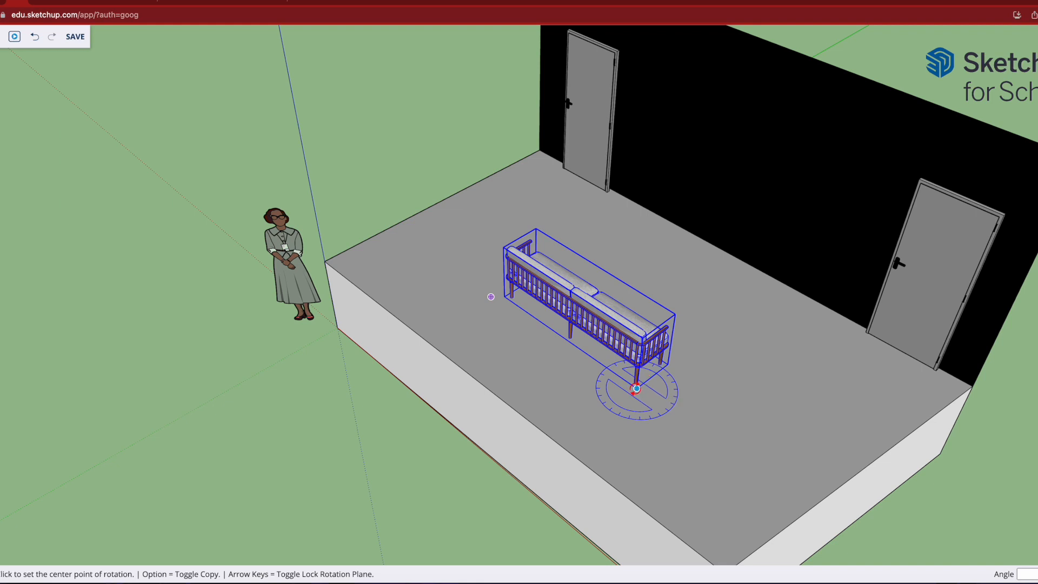
click(636, 388)
click(668, 364)
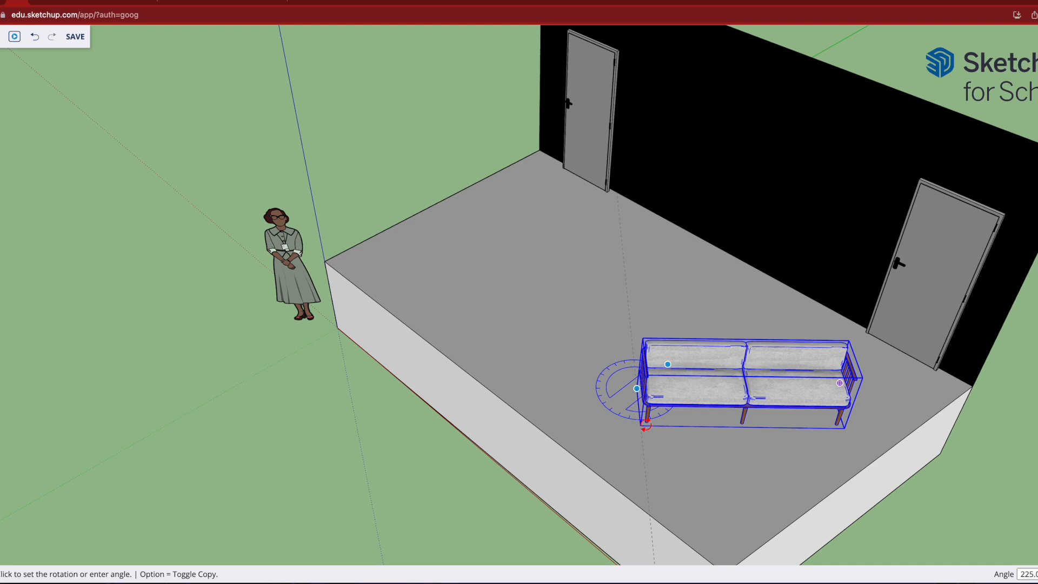
click(646, 425)
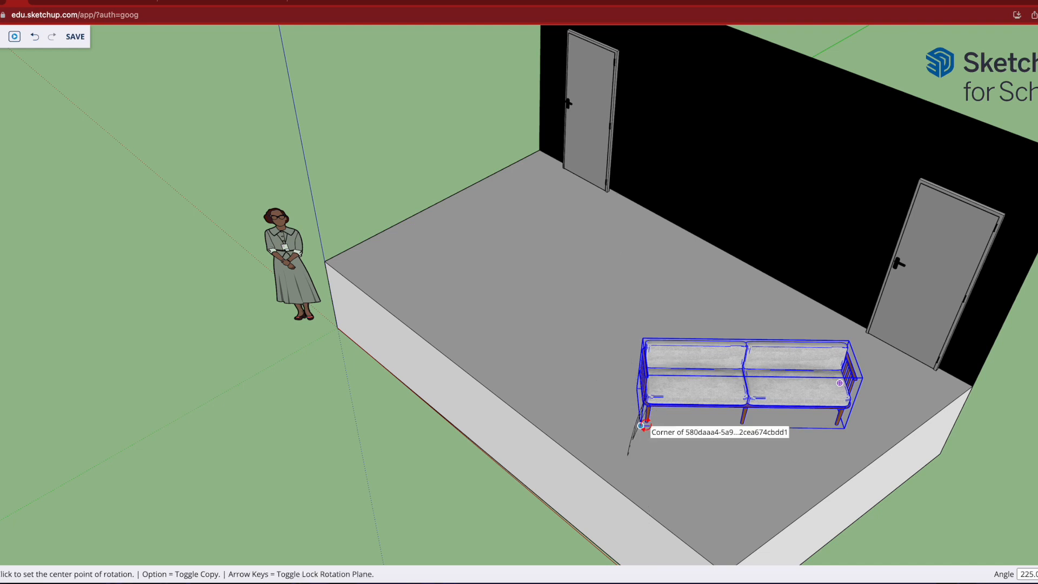
key(space)
- Move the sofa about 3206 mm across the platform to just in front of the door nearest the figure, then deselect it
scroll(719, 414, up, 3)
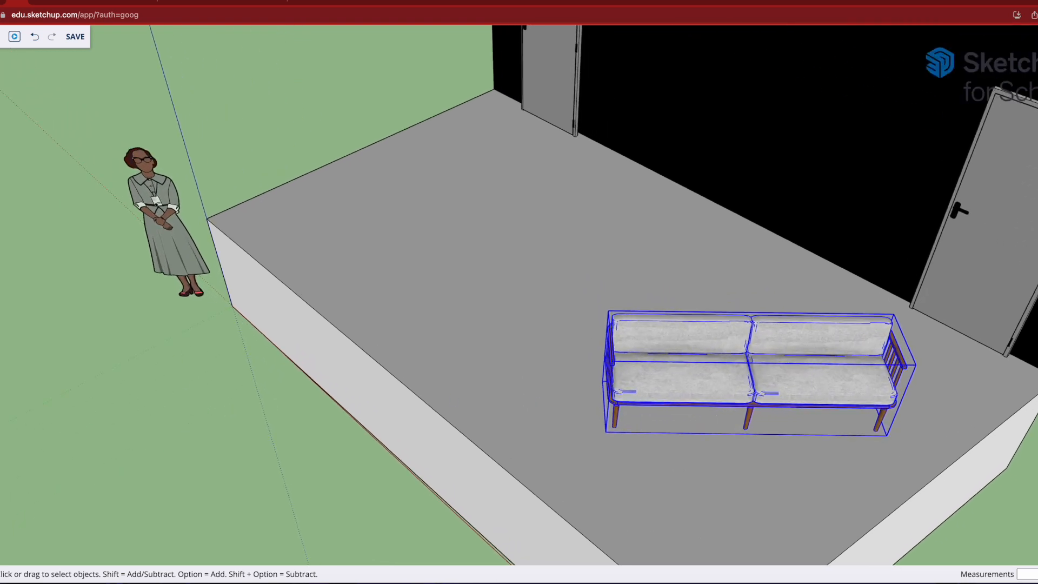
key(o)
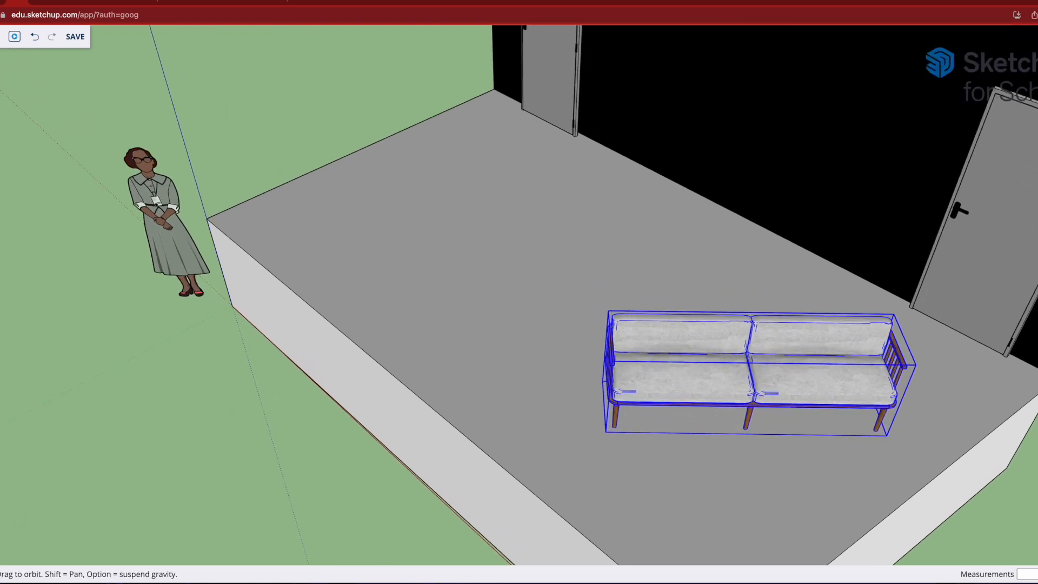
drag(533, 456, 325, 436)
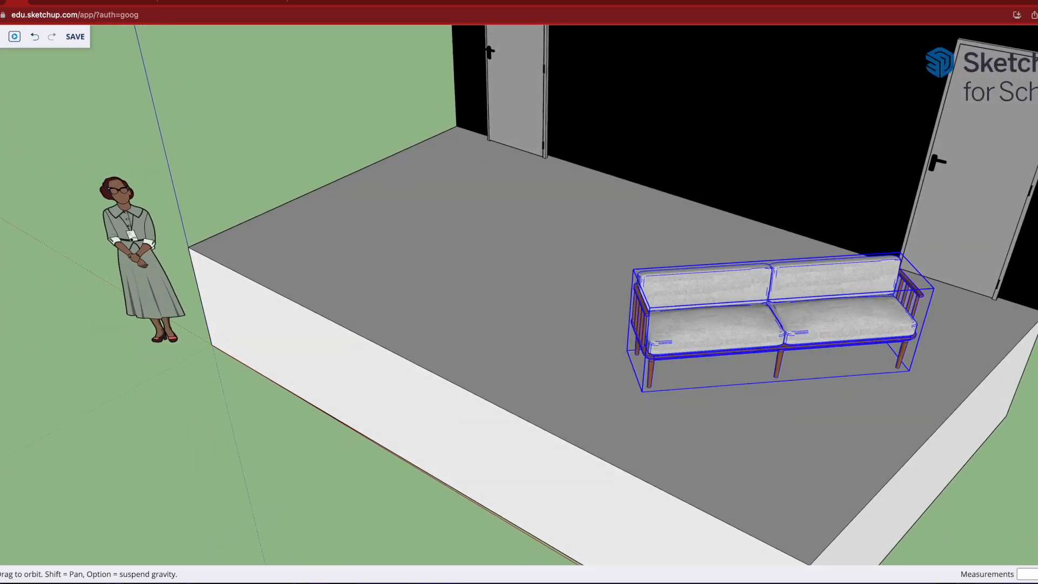
key(m)
click(784, 327)
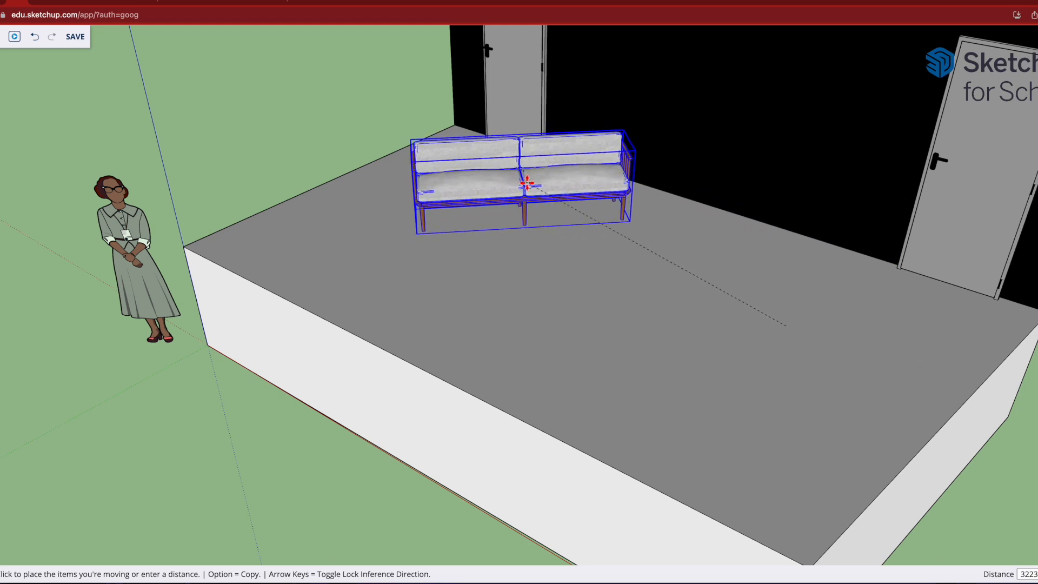
click(527, 183)
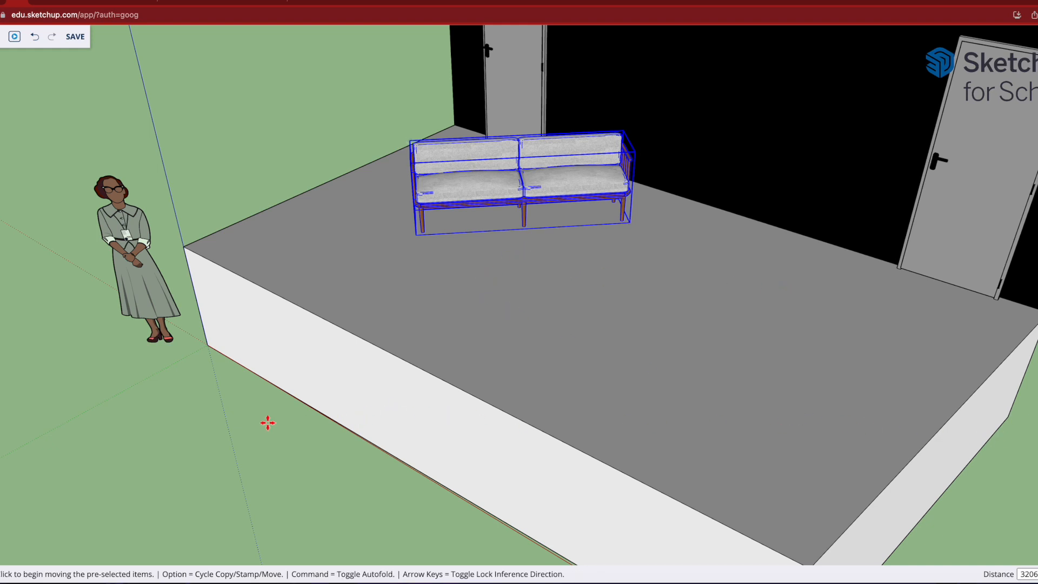
key(Escape)
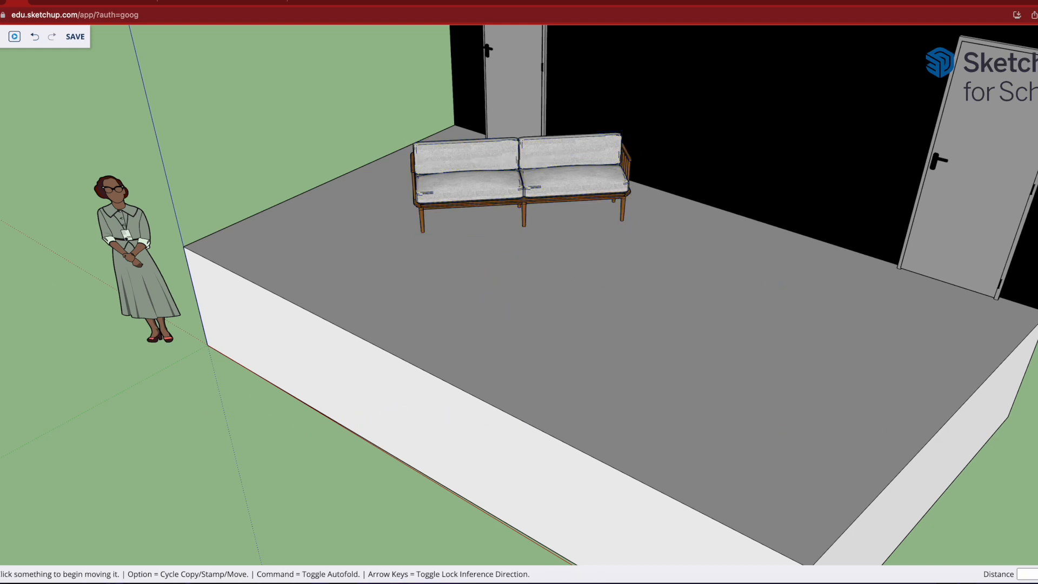
middle_drag(83, 382, 577, 382)
scroll(695, 277, up, 5)
scroll(695, 277, down, 3)
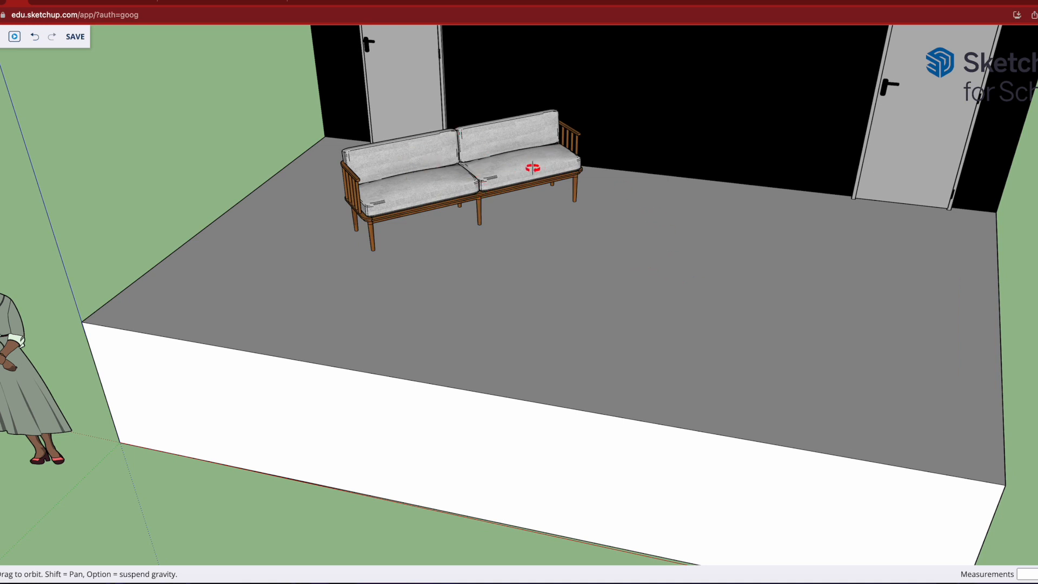
- Explode the sofa component into its separate parts
scroll(659, 258, up, 3)
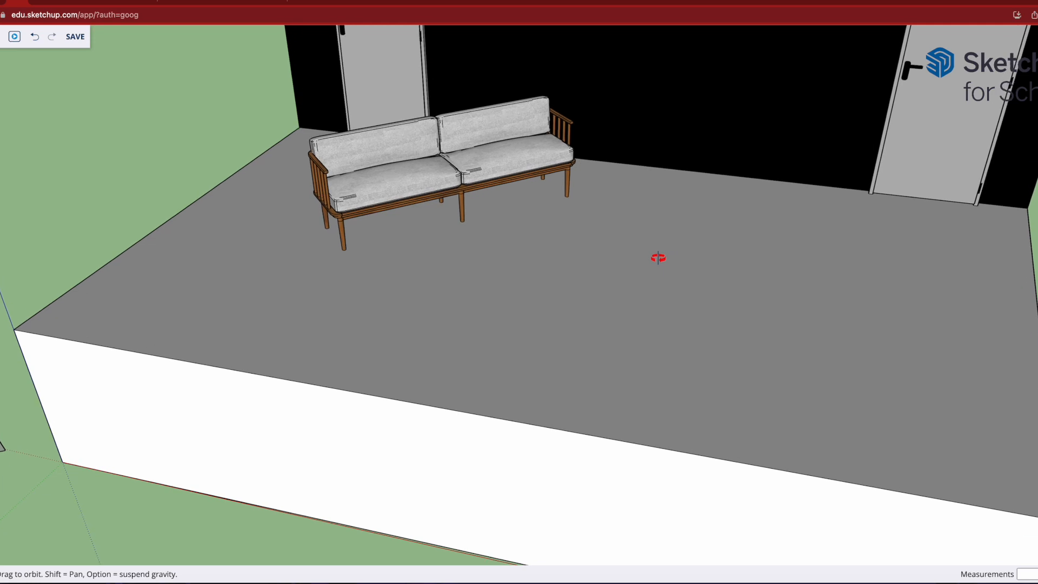
scroll(649, 257, down, 2)
drag(484, 220, 469, 304)
scroll(470, 305, up, 3)
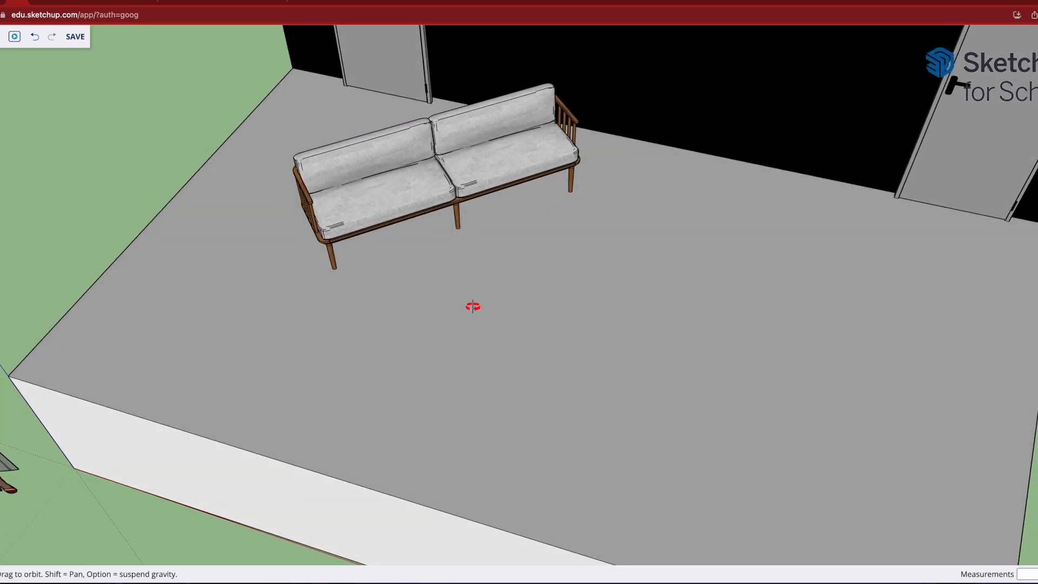
key(space)
drag(269, 123, 610, 267)
click(469, 188)
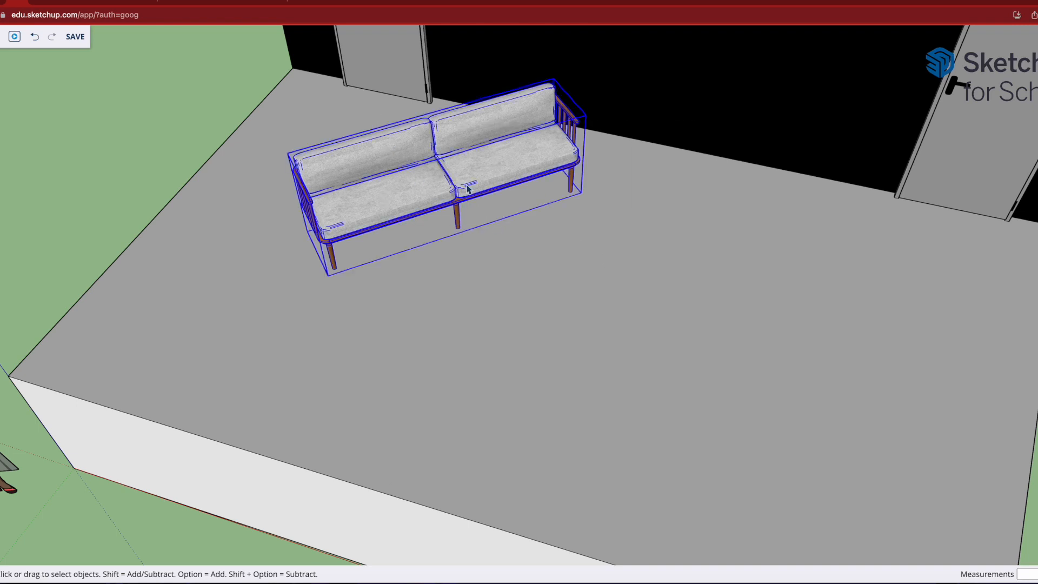
right_click(398, 165)
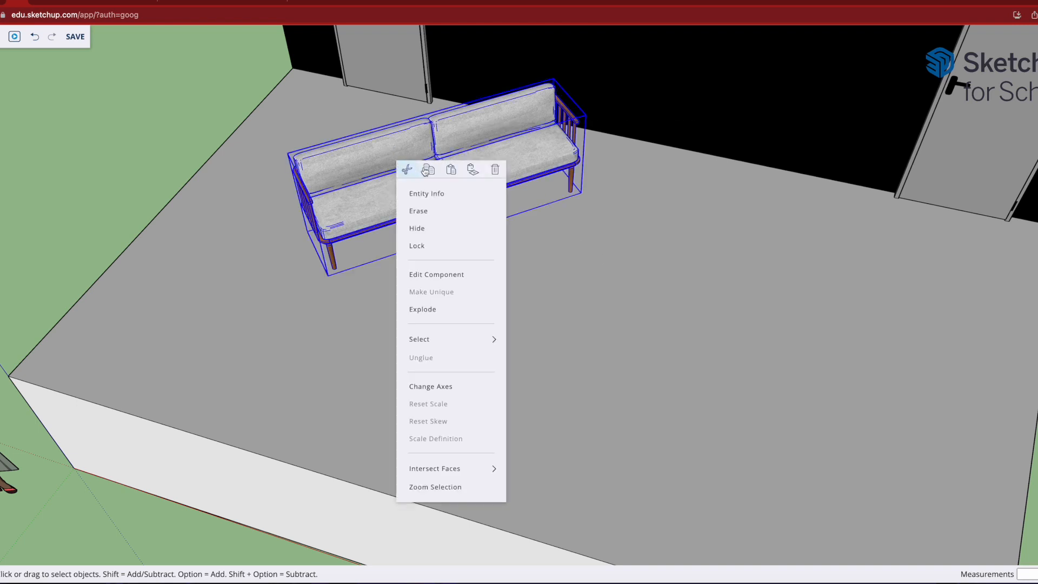
click(437, 312)
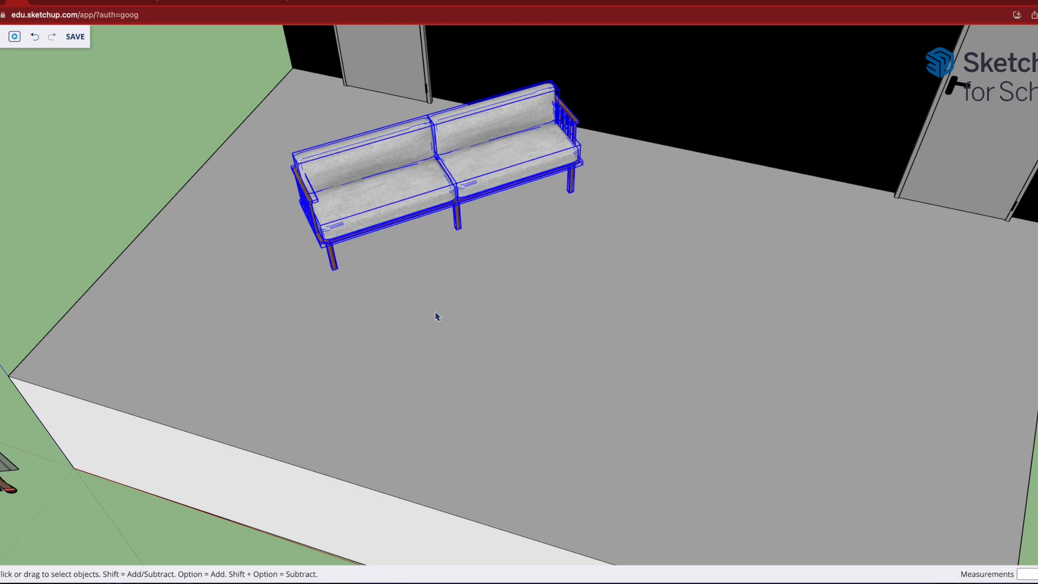
- Check the exploded sofa's seat and back cushions by selecting each one in turn
click(417, 187)
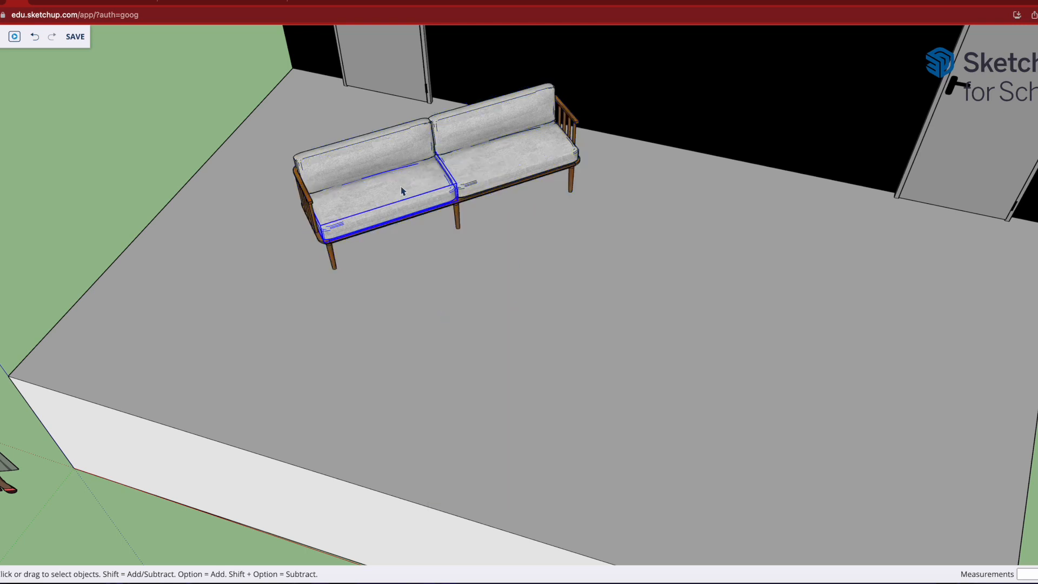
click(381, 165)
click(478, 140)
click(481, 184)
click(411, 173)
click(402, 151)
click(468, 141)
click(504, 170)
click(415, 184)
- Paint both seat cushions with Katherine_Skin1 by editing the shared component of the seat cushion nearest the figure, then leave the component
right_click(397, 197)
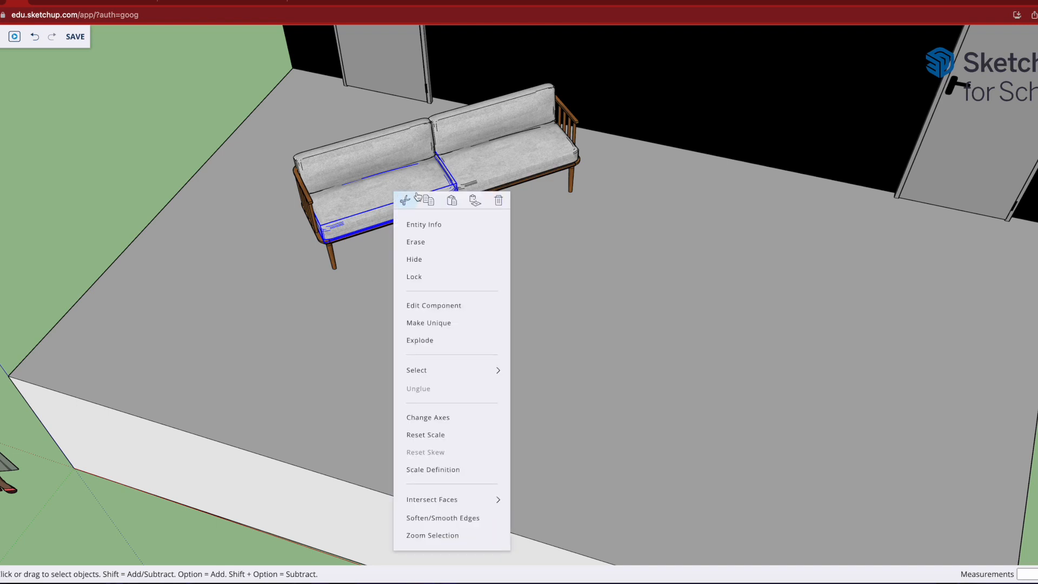
click(439, 225)
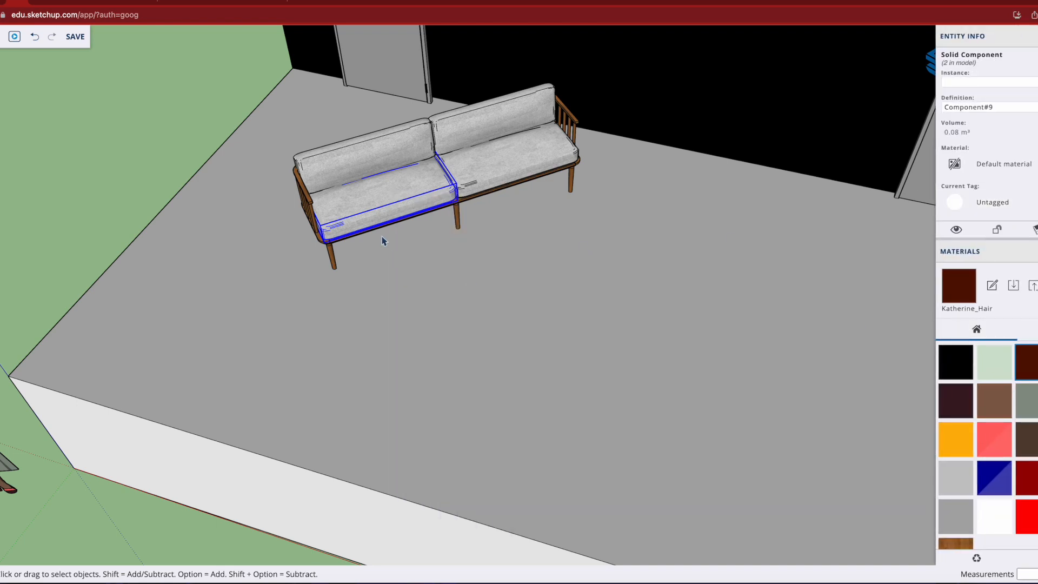
double_click(378, 200)
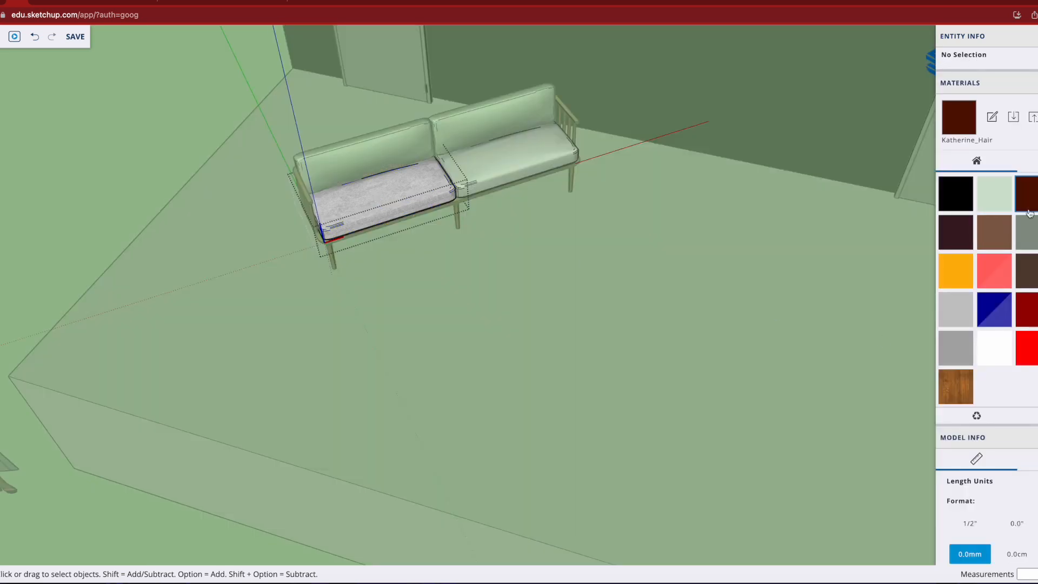
click(957, 240)
click(993, 234)
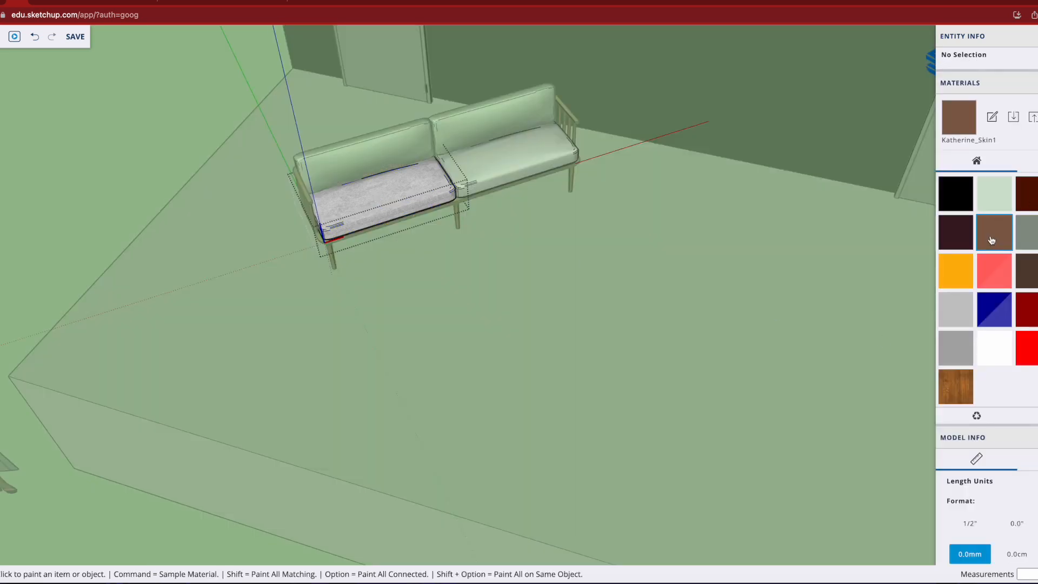
click(411, 190)
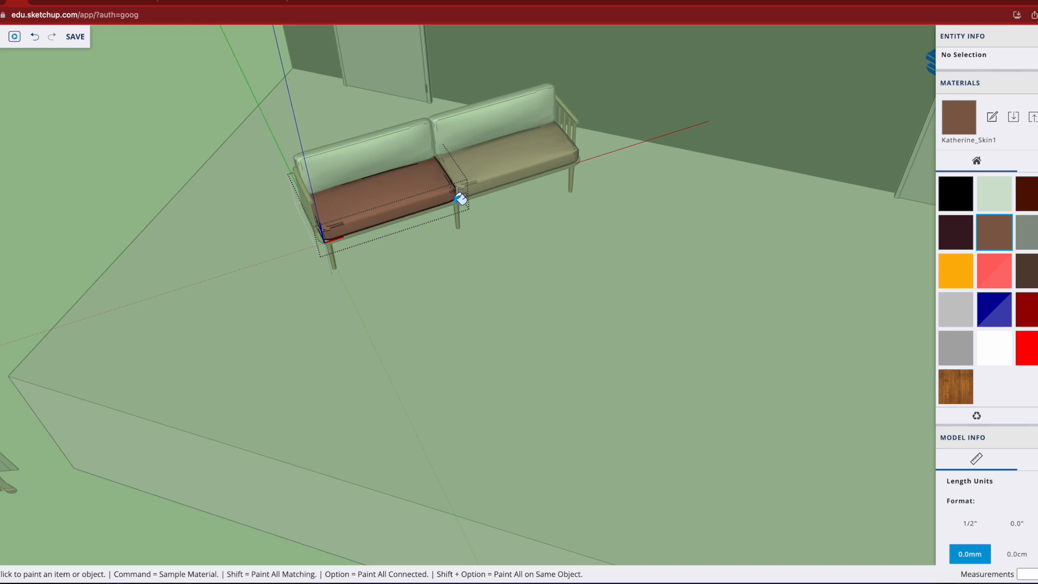
key(space)
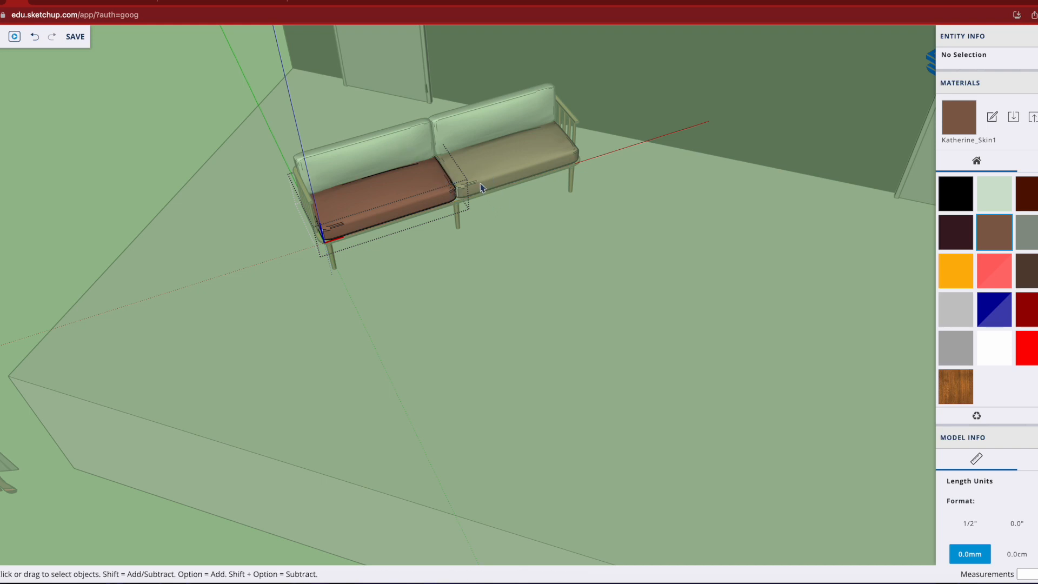
click(494, 193)
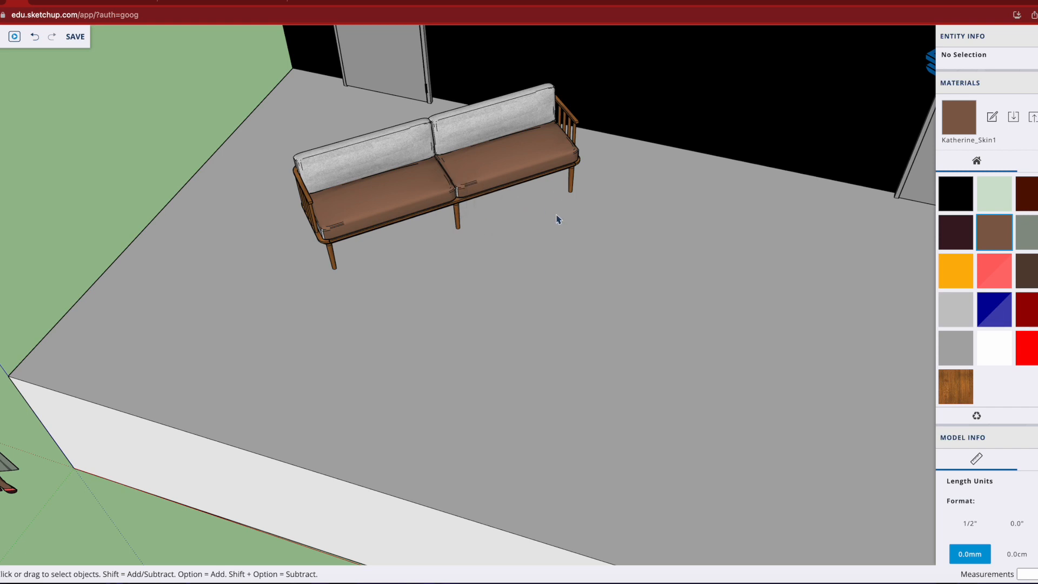
- Assign the Katherine_Hair material to the whole back cushion component nearest the figure and show its entity info
scroll(559, 219, up, 5)
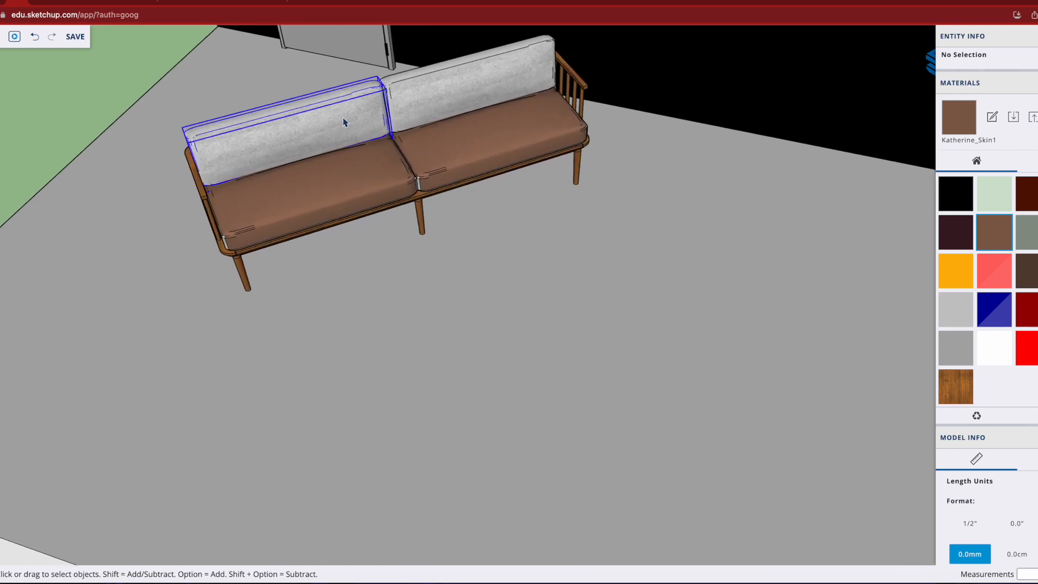
click(344, 122)
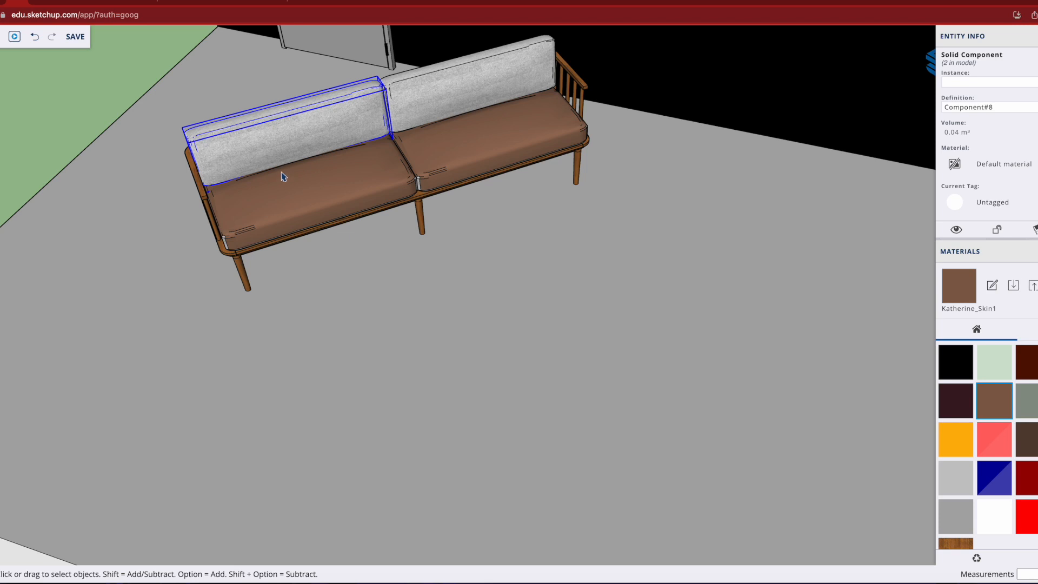
scroll(296, 153, up, 1)
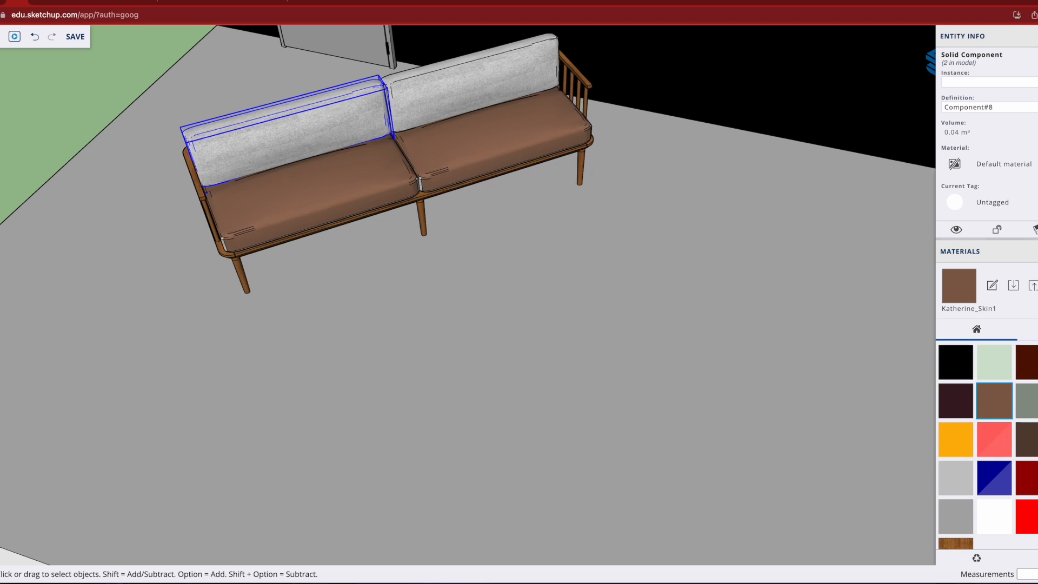
click(1033, 365)
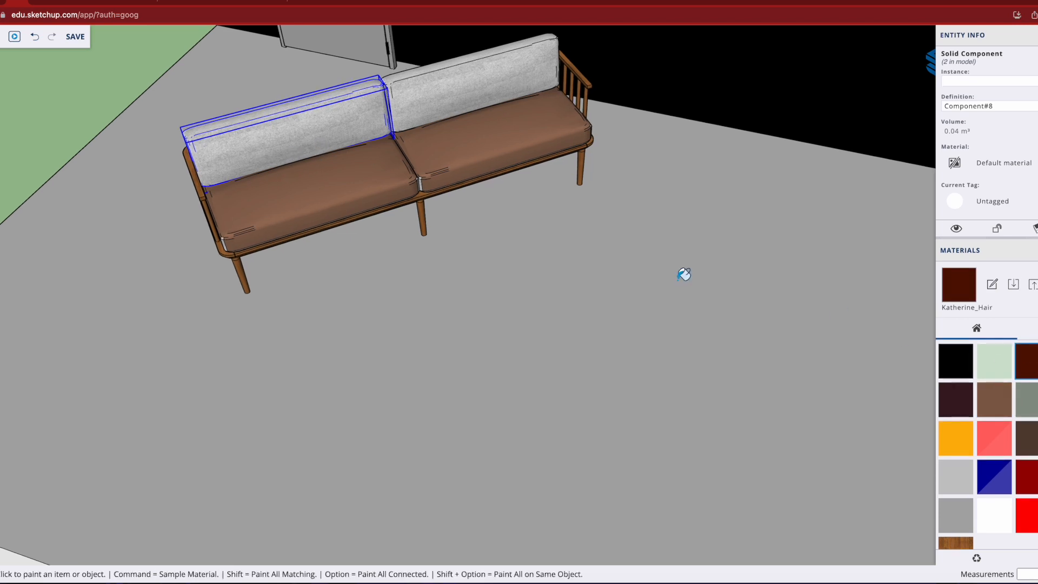
click(313, 139)
right_click(304, 138)
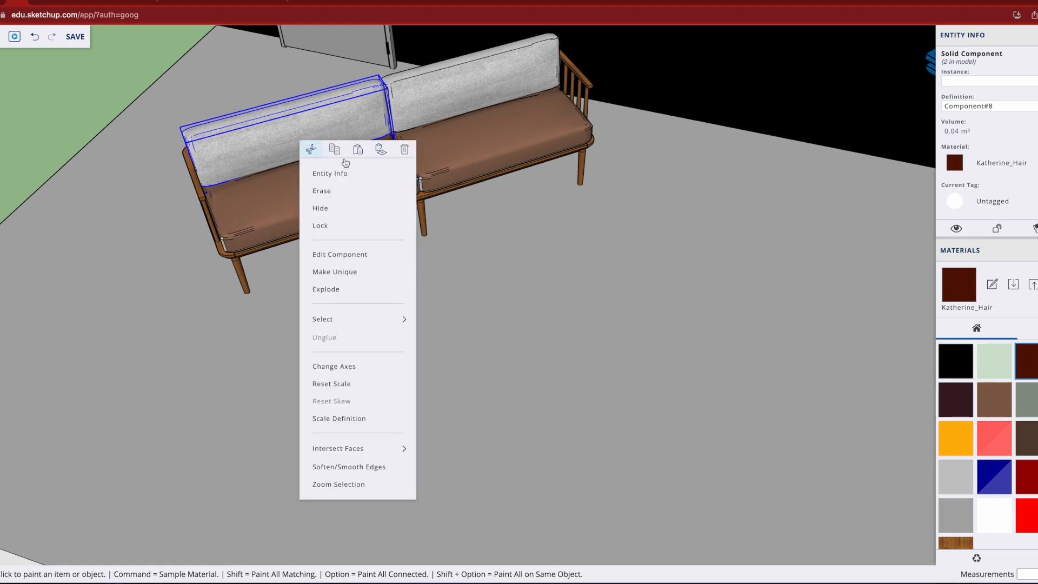
click(346, 176)
- Edit the back cushion component nearest the figure and paint its surface with Katherine_Hair, then leave the component
right_click(317, 138)
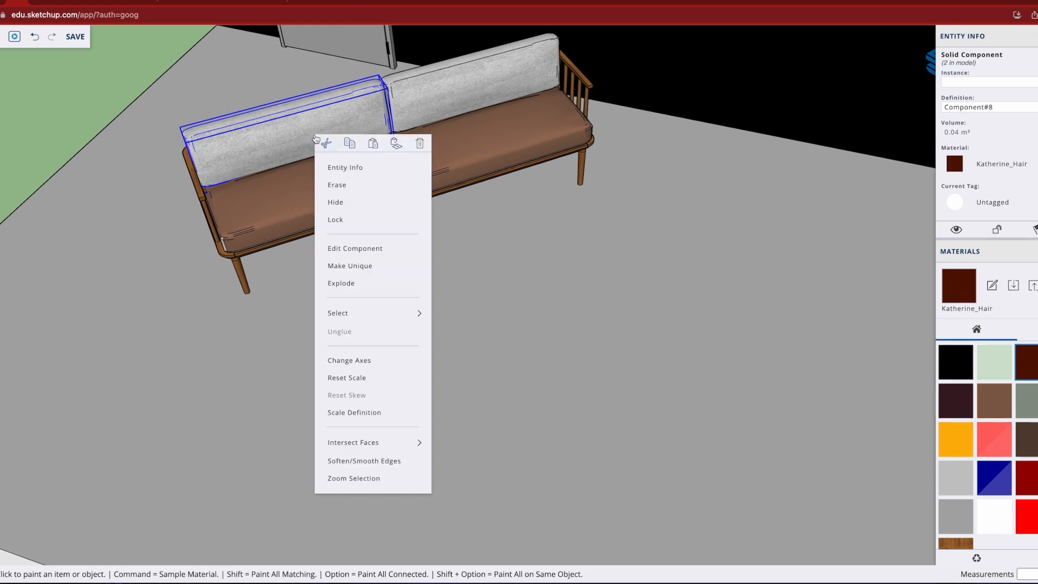
click(417, 248)
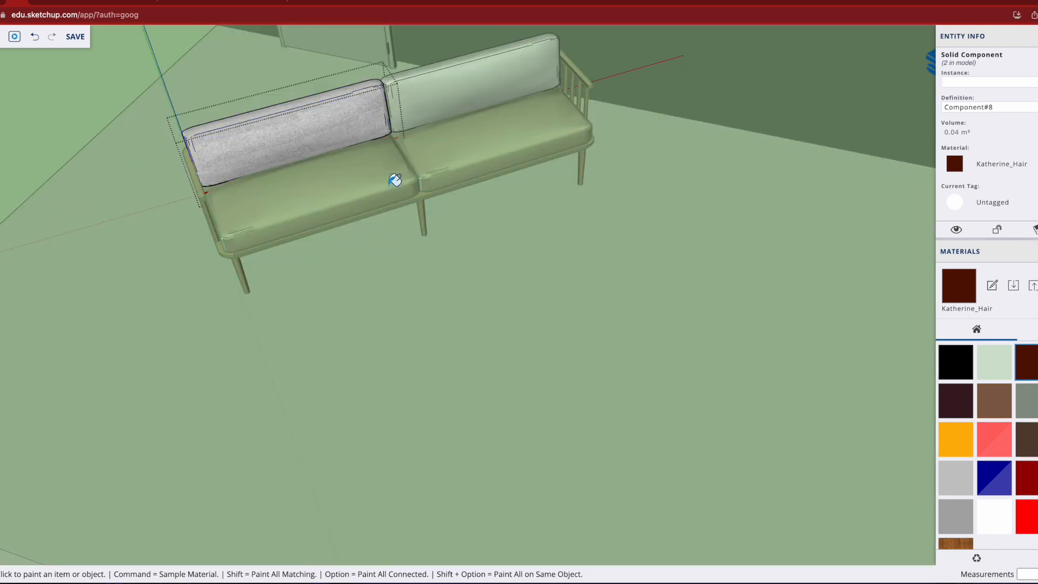
click(316, 118)
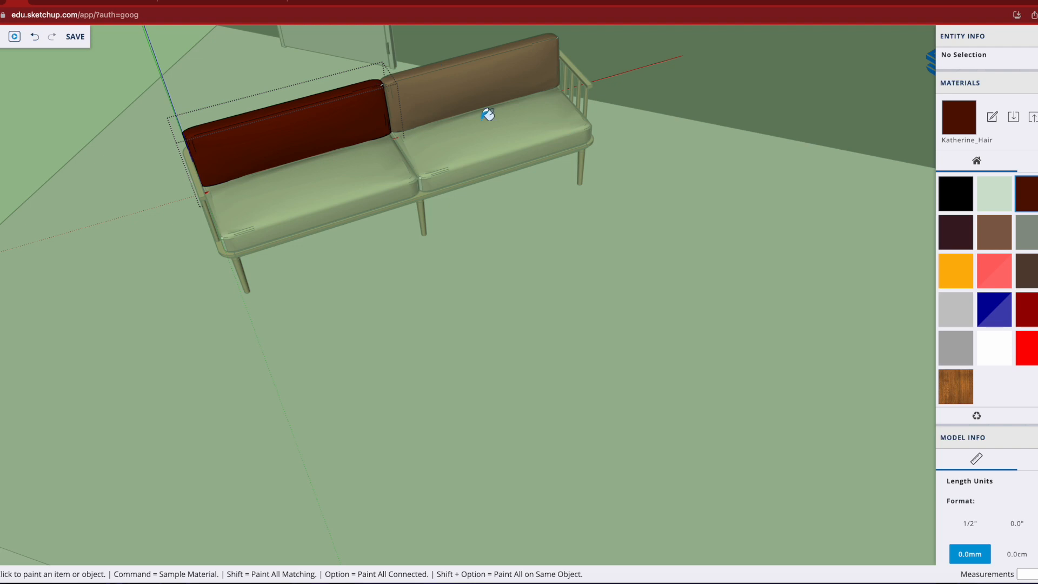
scroll(428, 140, up, 1)
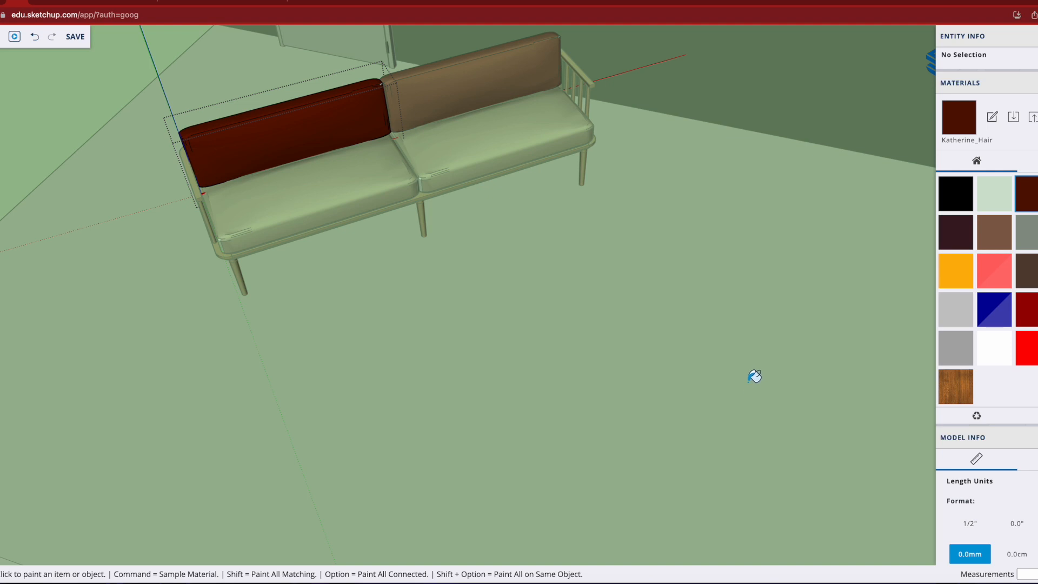
key(space)
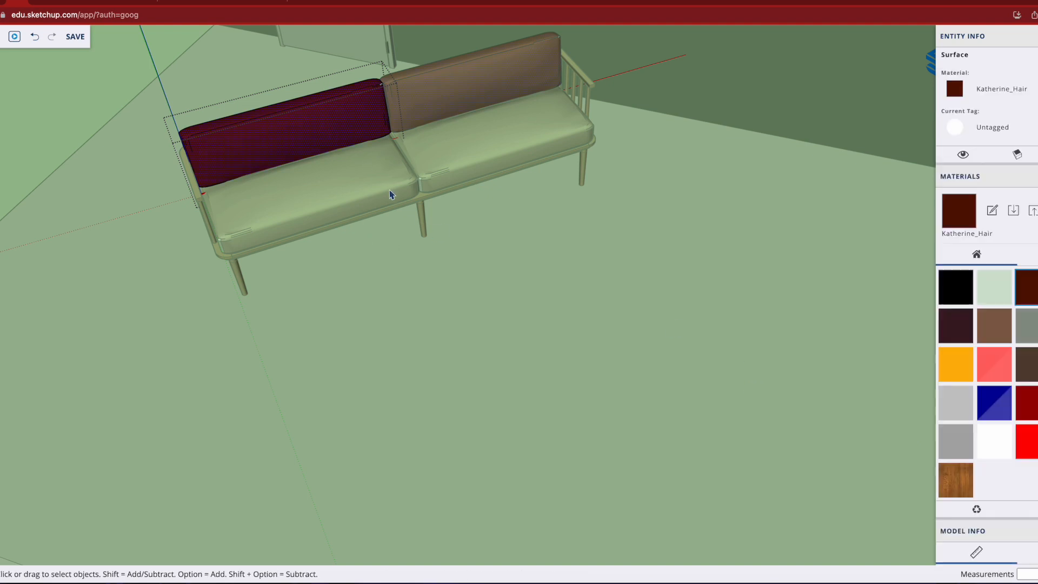
click(389, 192)
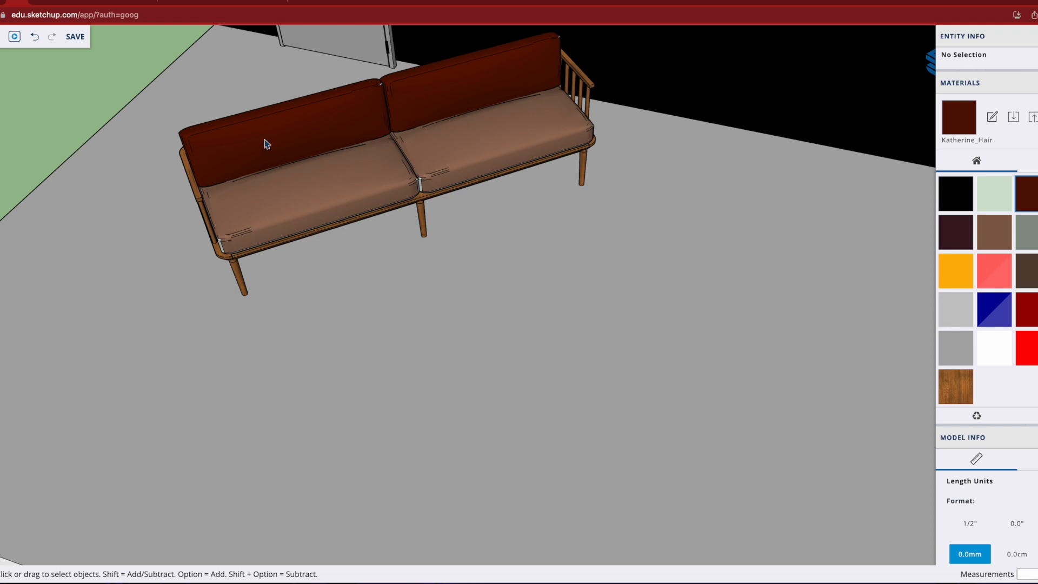
- Explode the seat cushion component nearest the figure
click(292, 192)
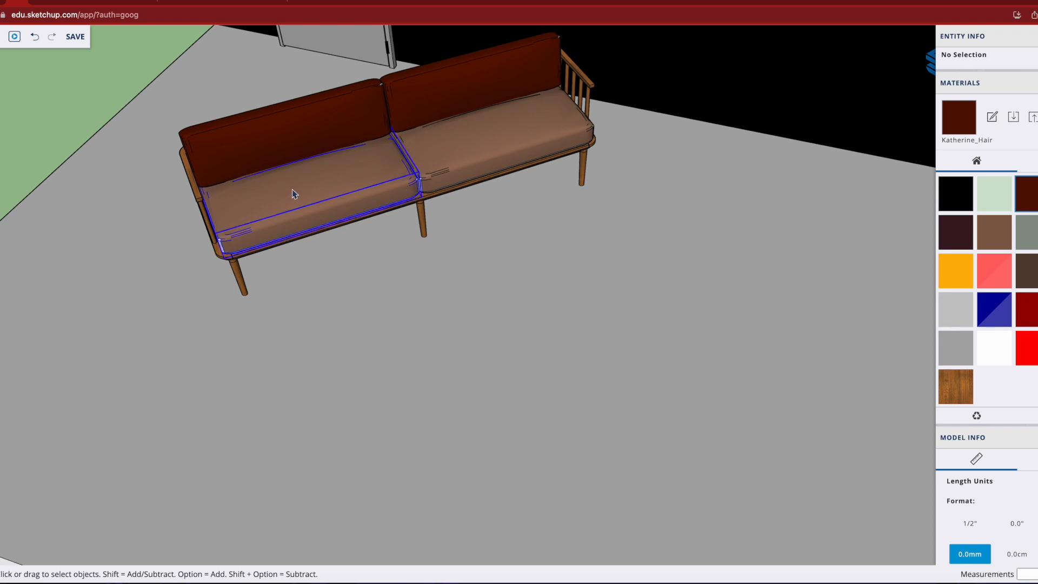
right_click(346, 180)
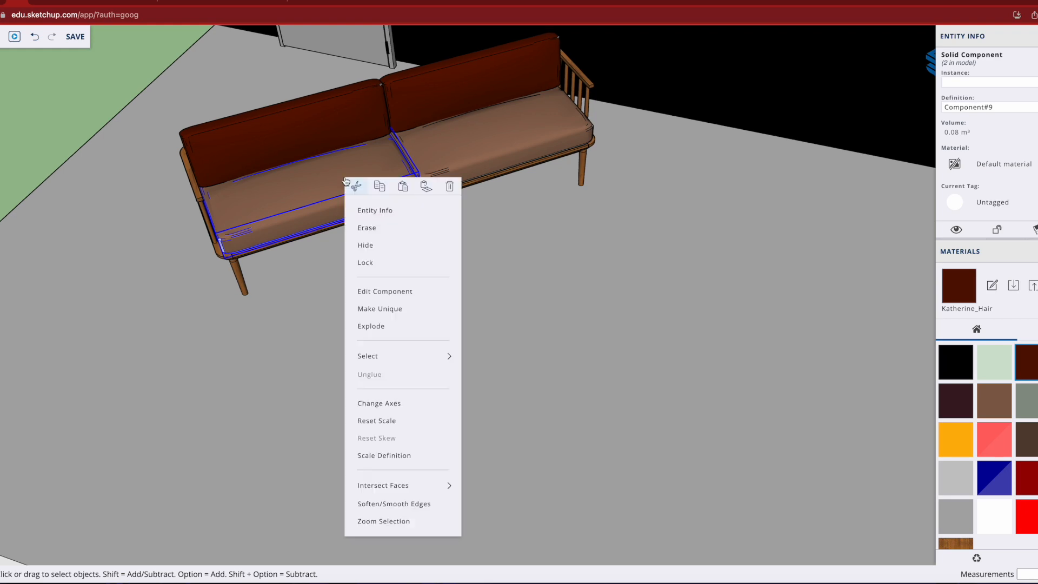
click(389, 327)
scroll(427, 248, up, 5)
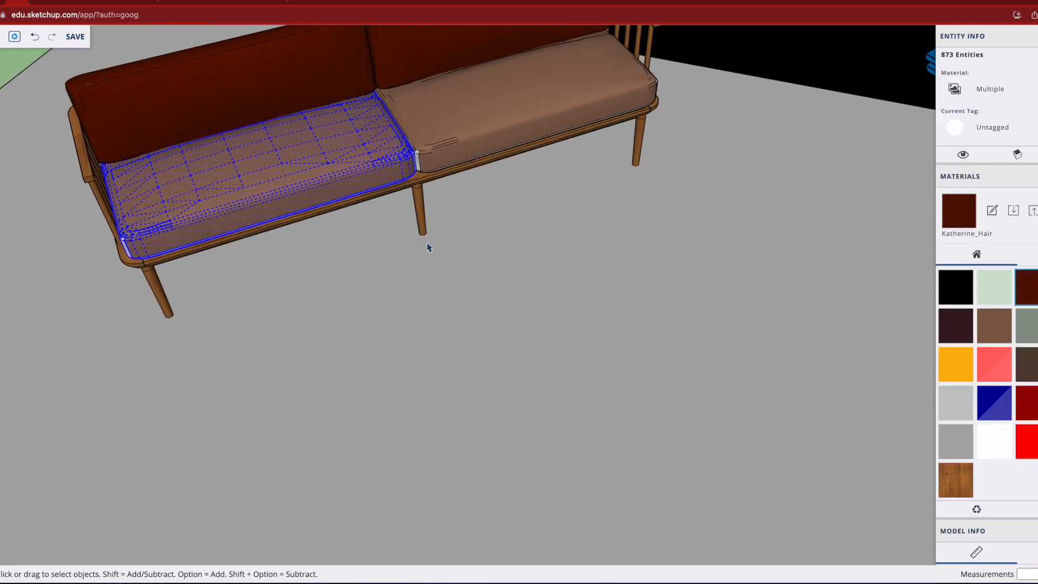
- Paint the main surface of the exploded seat cushion with Katherine_Hair
scroll(427, 247, up, 2)
click(255, 152)
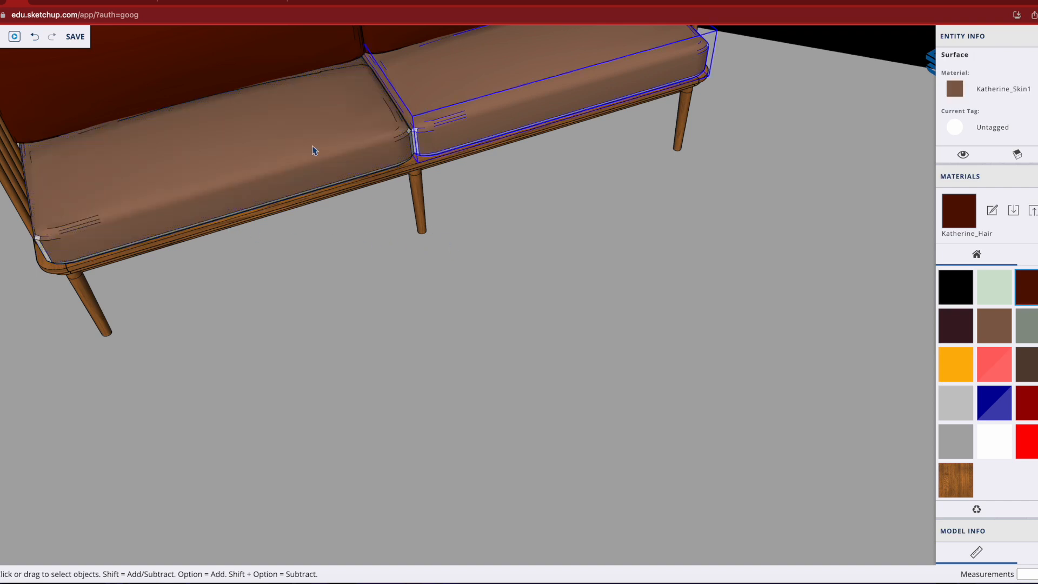
click(1035, 297)
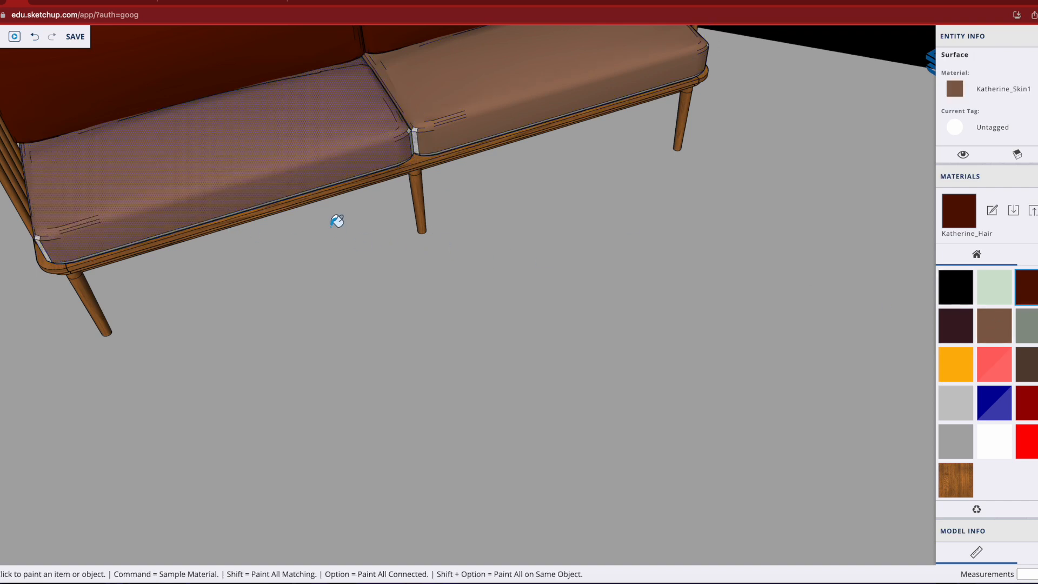
click(311, 165)
scroll(631, 260, down, 3)
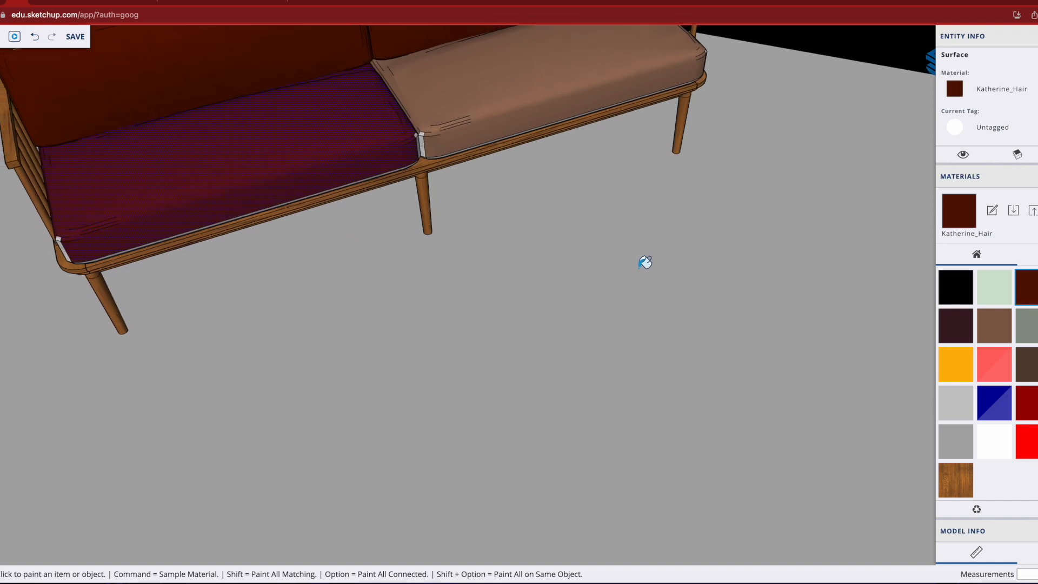
key(space)
click(528, 229)
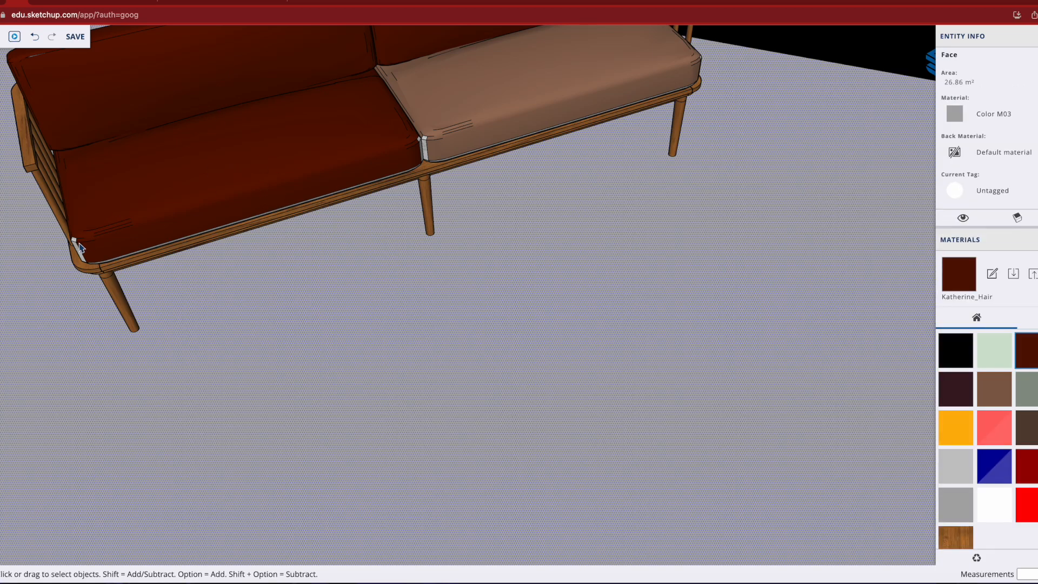
- Paint the grey trim faces at the exploded seat cushion's corner and along its front edge with Katherine_Watch2
scroll(84, 249, up, 8)
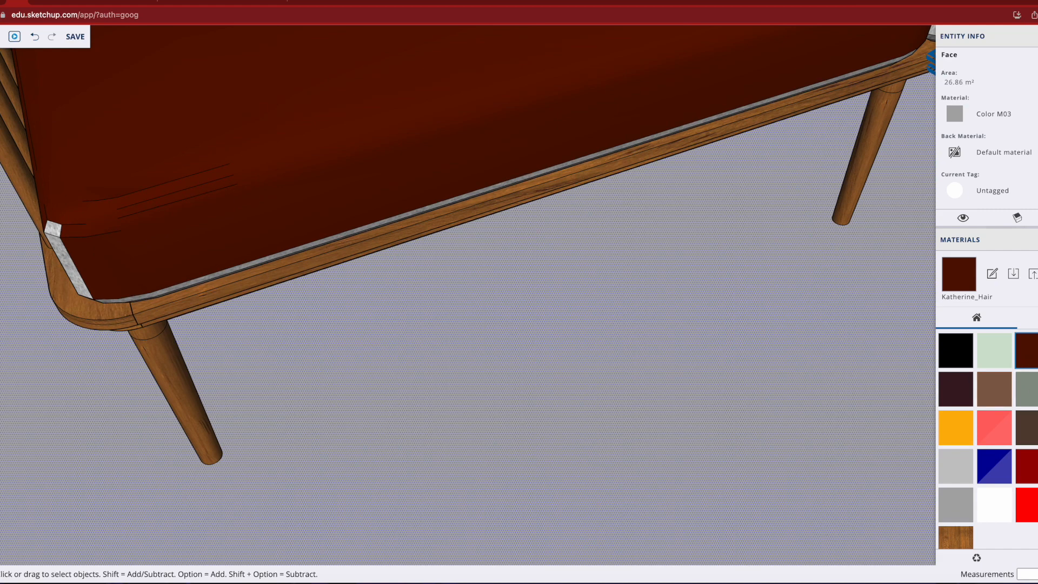
click(1037, 389)
scroll(219, 329, up, 1)
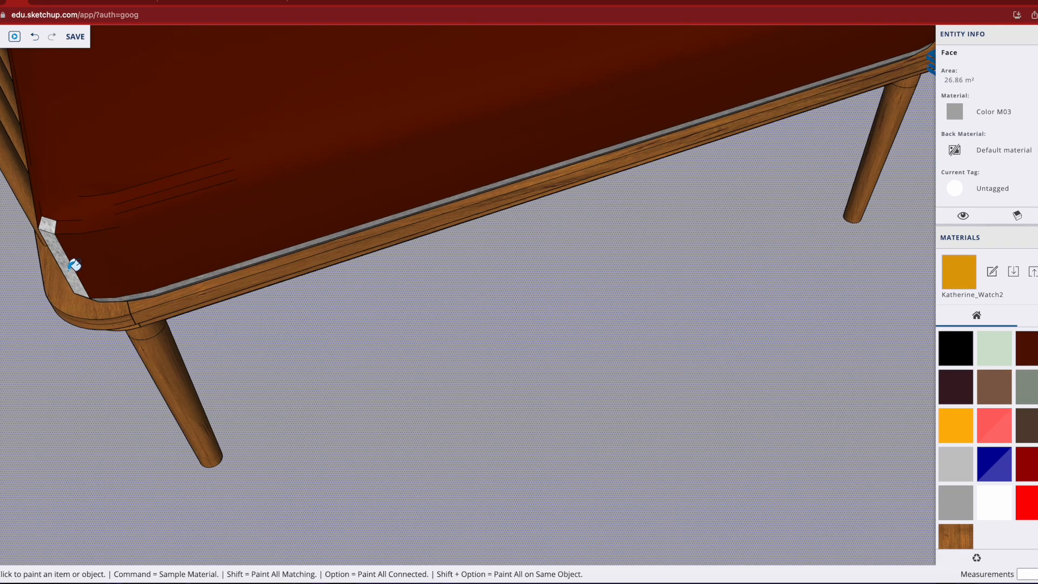
click(74, 264)
click(49, 224)
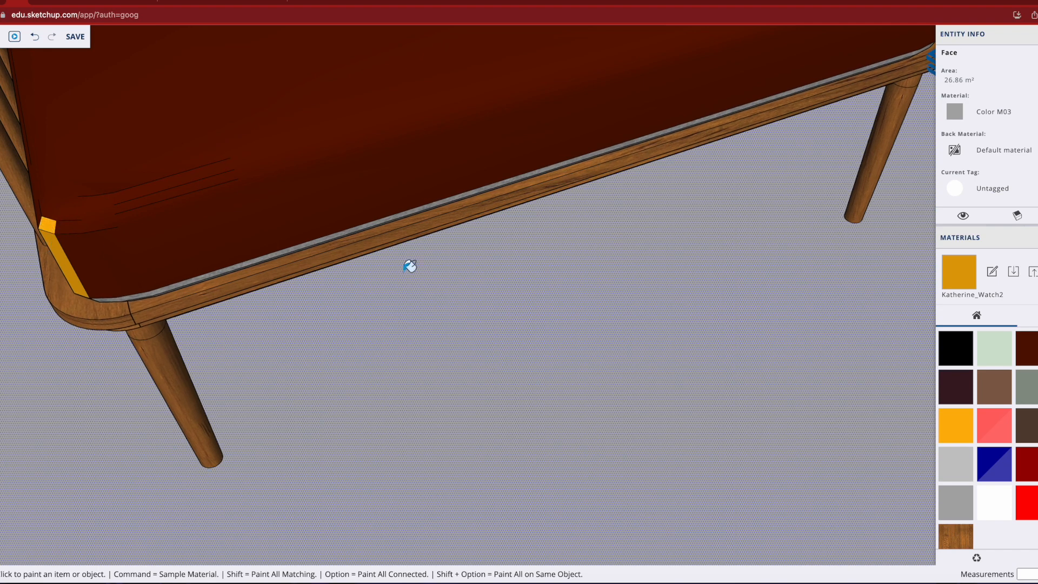
scroll(382, 221, up, 1)
scroll(575, 269, up, 3)
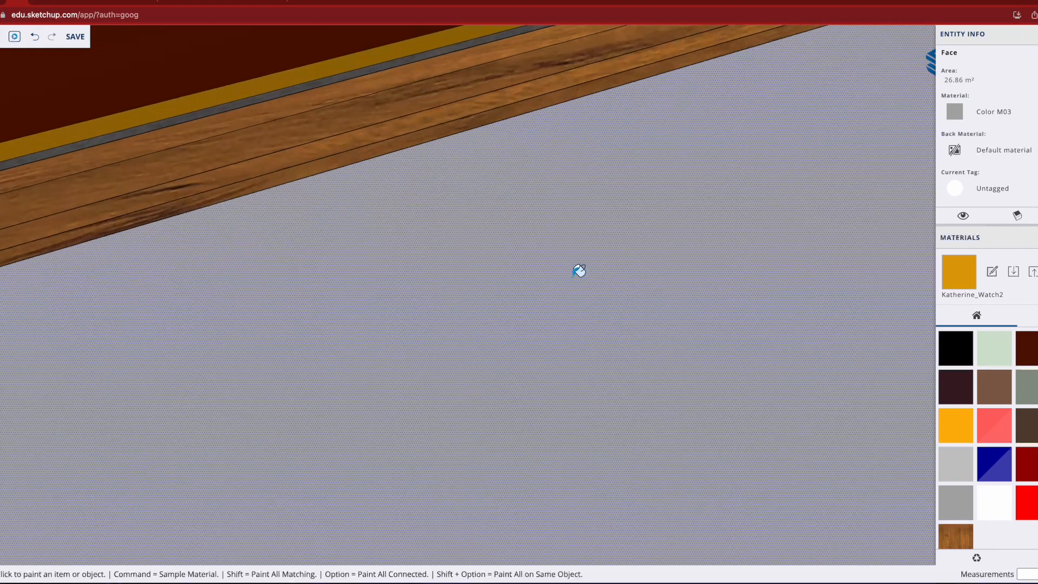
scroll(579, 270, down, 5)
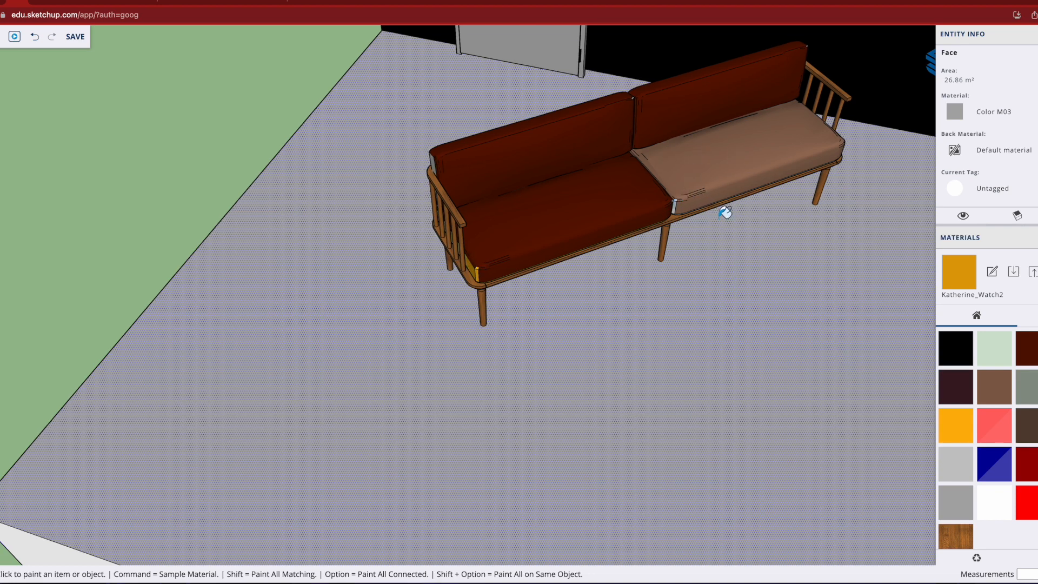
scroll(727, 215, up, 3)
scroll(729, 220, down, 6)
scroll(736, 226, down, 3)
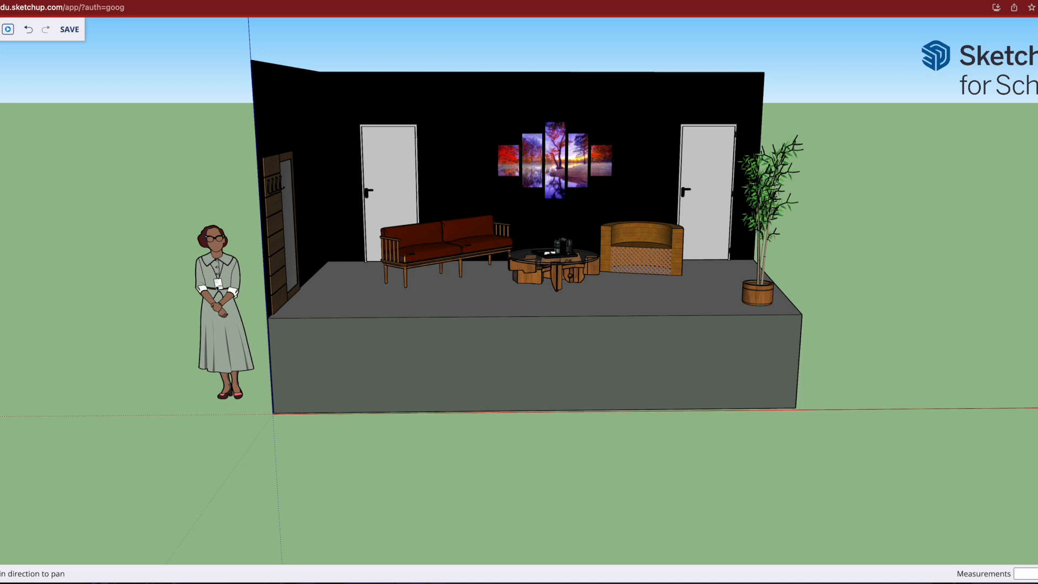
- Frame the whole set from the front and rename Scene 1 as "Front view"
key(o)
mouse_move(668, 319)
mouse_down()
mouse_move(303, 338)
mouse_move(660, 359)
mouse_move(672, 317)
mouse_move(668, 332)
mouse_up()
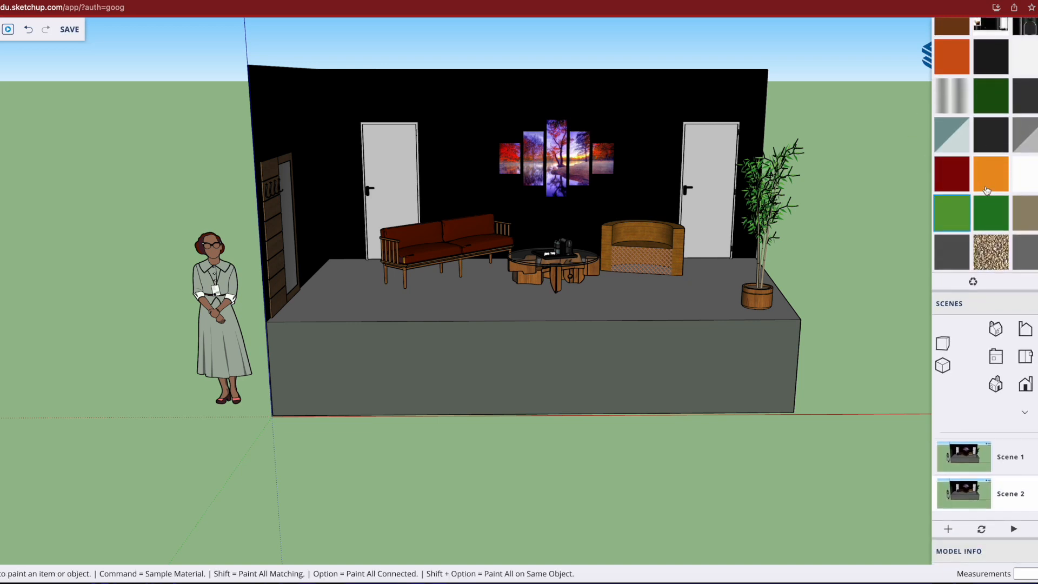
scroll(986, 190, down, 3)
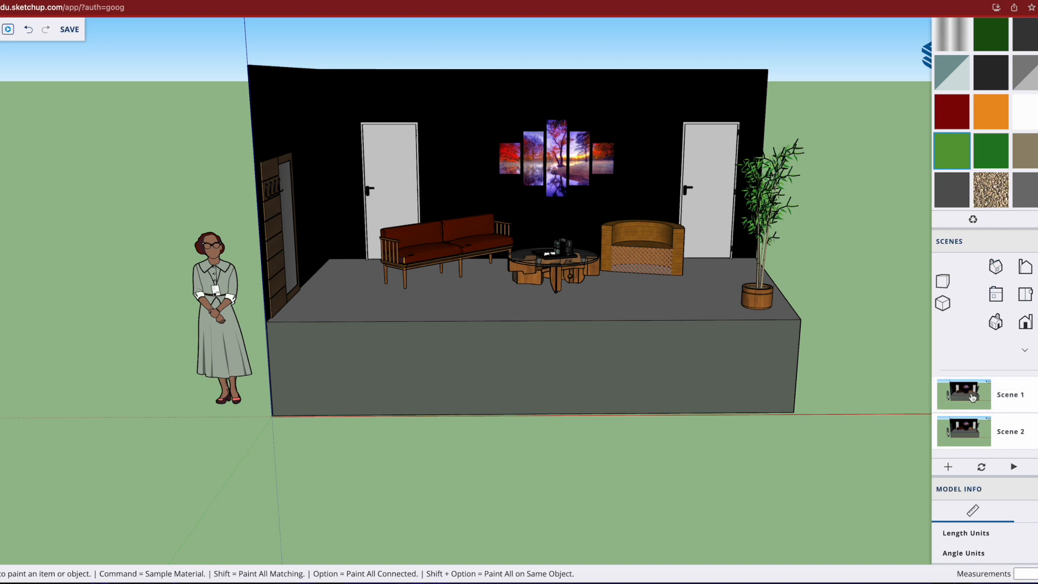
double_click(1022, 395)
click(1028, 396)
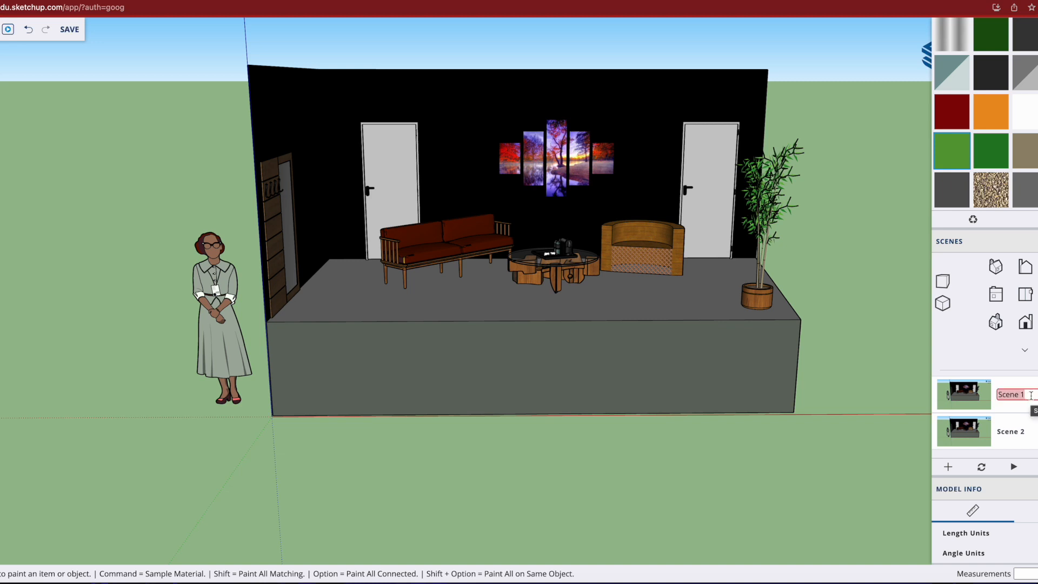
text(Front view)
key(Return)
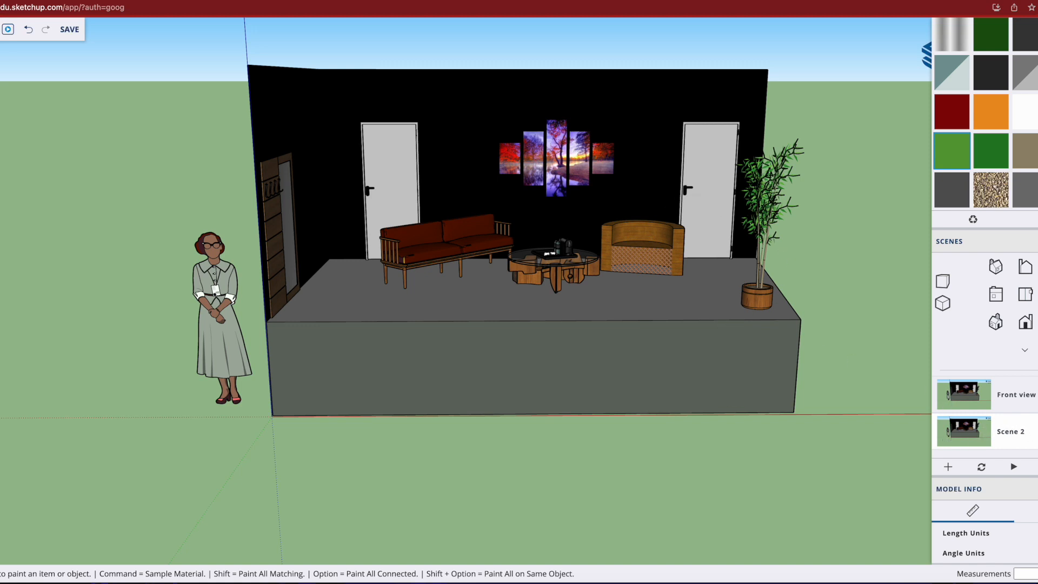
- Add a scene showing the set diagonally from the plant's corner and name it "Angle view"
scroll(730, 295, down, 1)
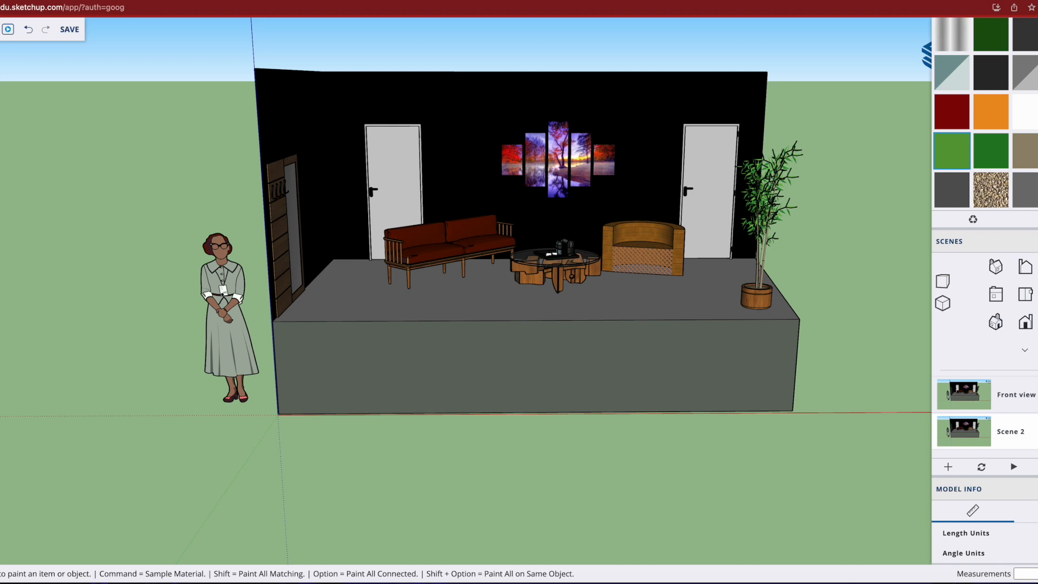
key(o)
drag(838, 319, 491, 307)
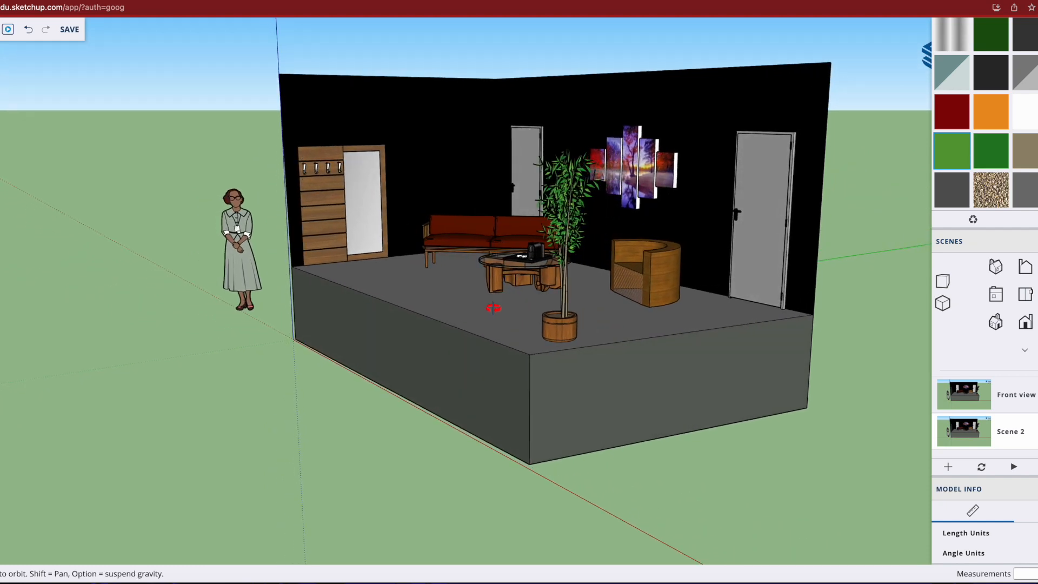
click(949, 468)
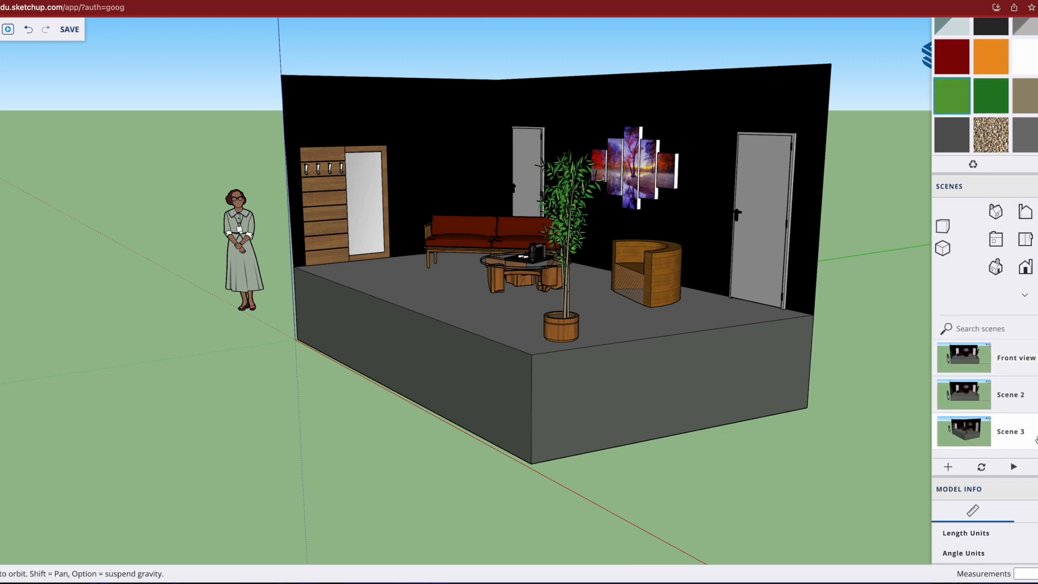
double_click(1035, 433)
text(Angle view)
key(Return)
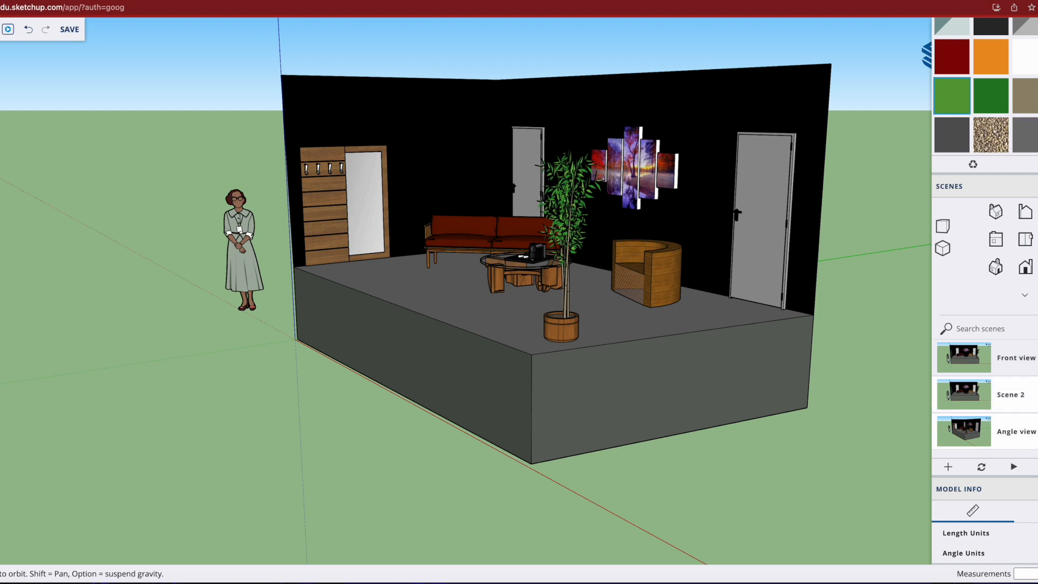
- Delete Scene 2 from the list of scenes
click(1036, 395)
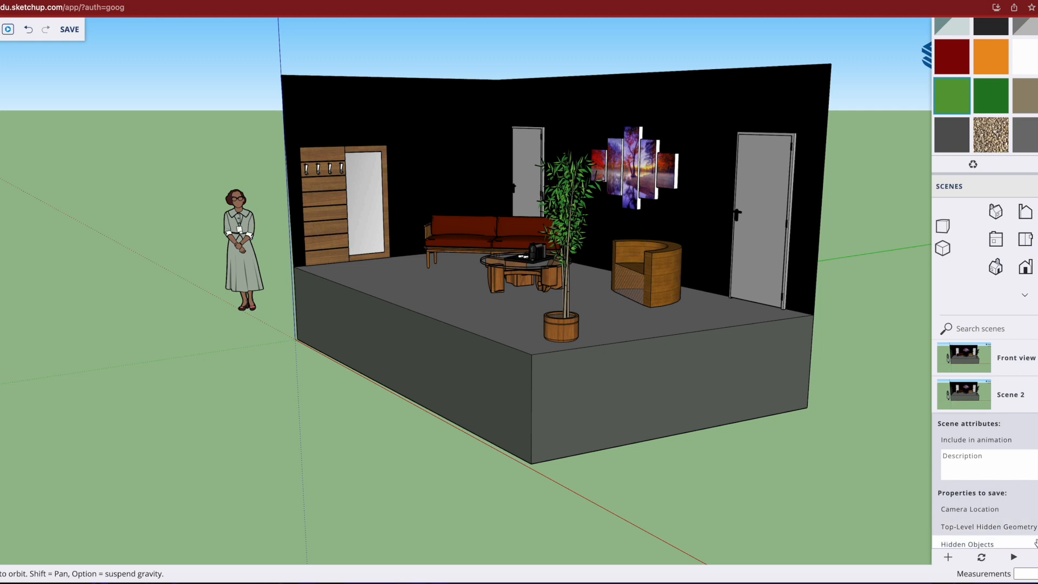
click(1037, 557)
click(568, 319)
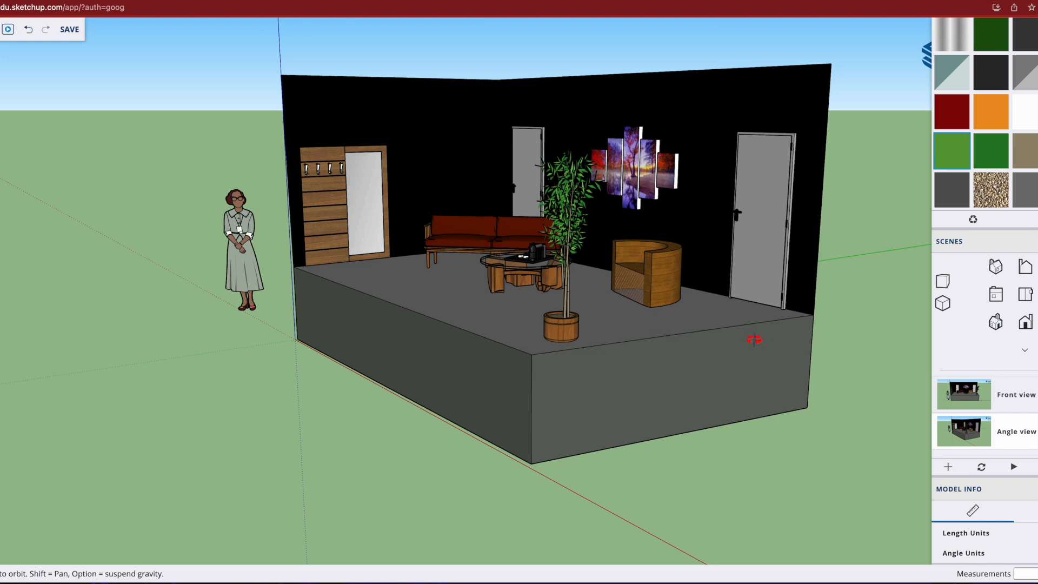
- Add a scene looking at the set from the plant's end of the platform and name it "Side view"
drag(707, 348, 560, 312)
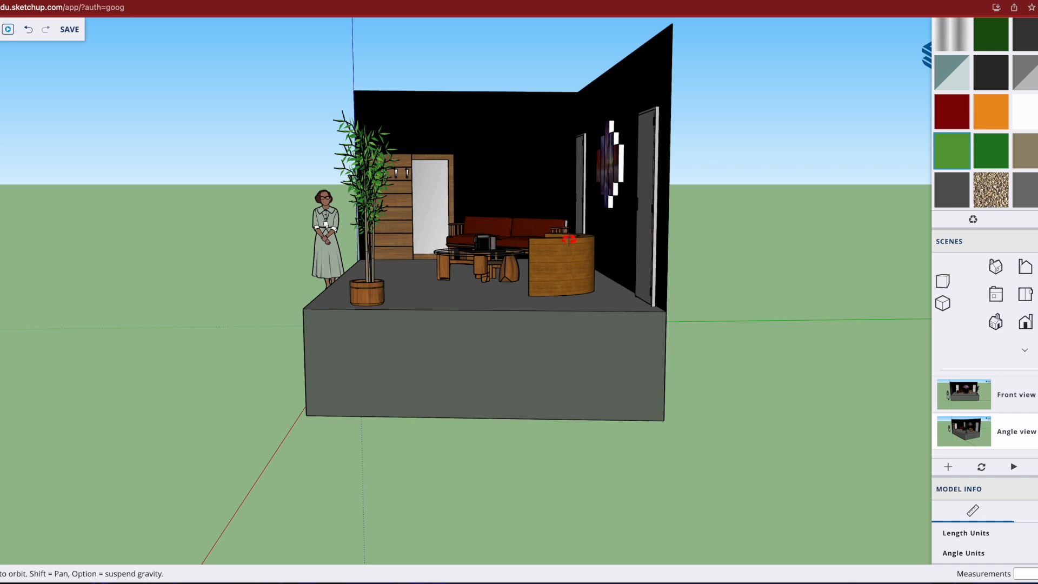
drag(571, 241, 596, 285)
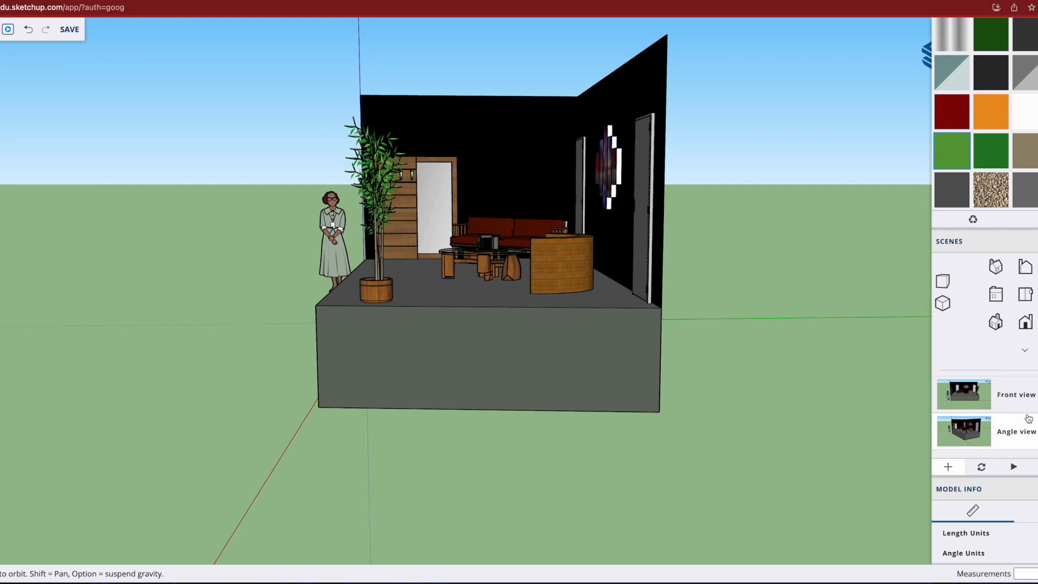
click(948, 467)
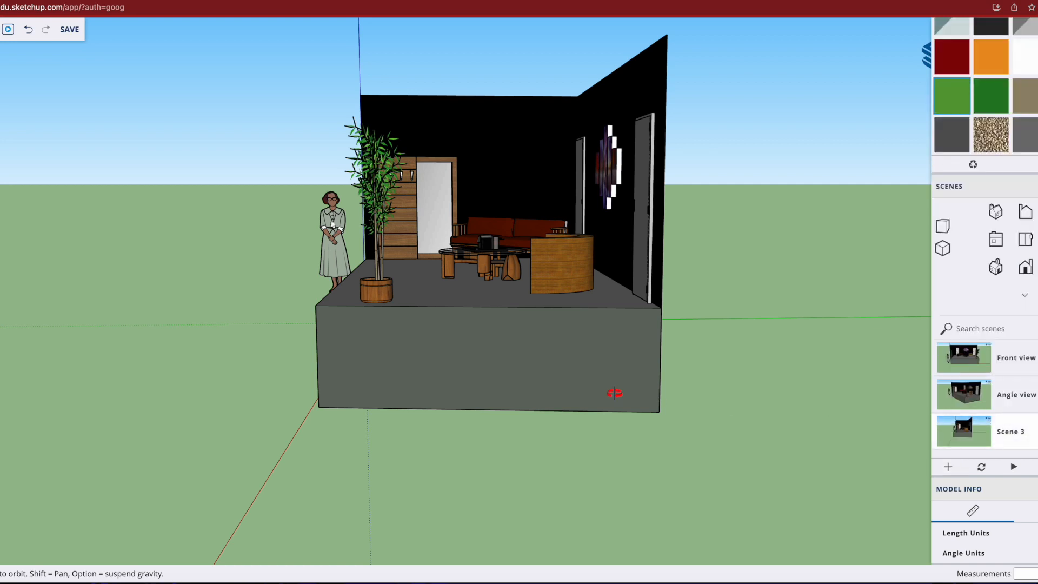
double_click(1030, 431)
text(Side view)
key(Return)
- Add a scene looking down on the set from above and name it "top View"
drag(343, 246, 699, 379)
drag(737, 301, 760, 327)
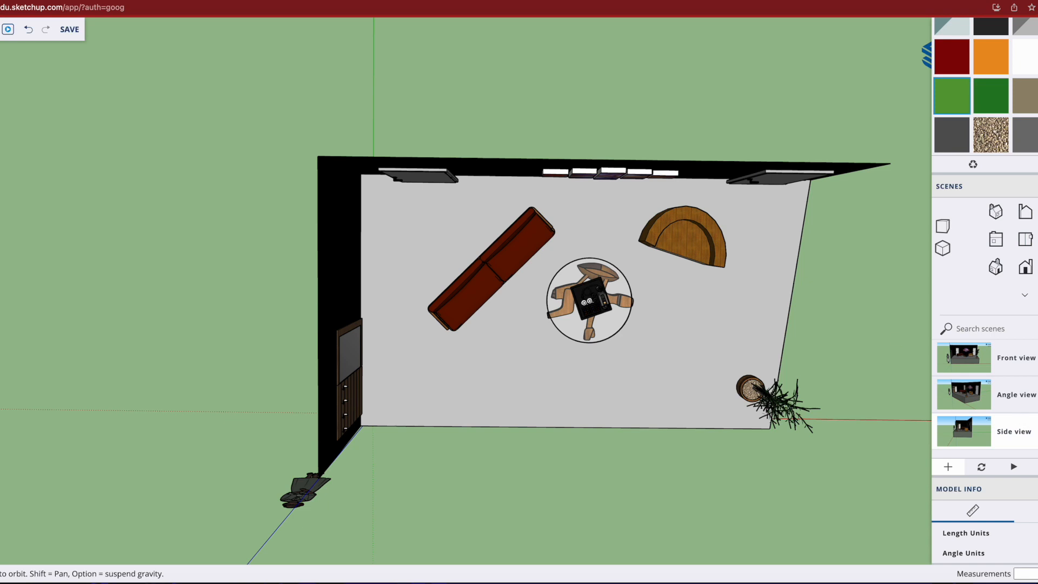
click(948, 466)
scroll(949, 467, down, 1)
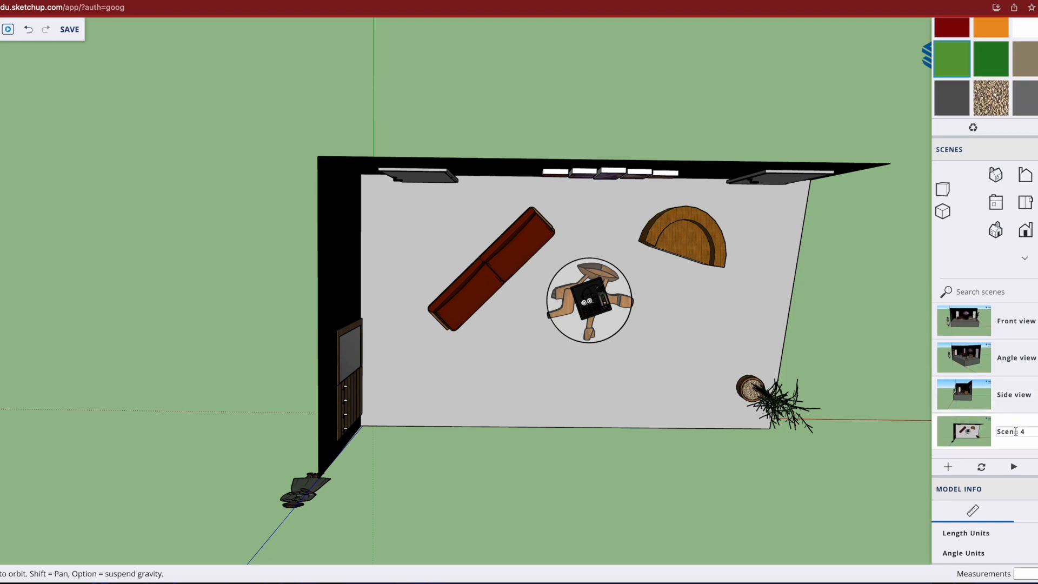
double_click(1032, 432)
key(BackSpace)
text(top View)
key(Return)
- Preview the front, angle, side and top scenes in presentation mode, ending on the front scene
click(8, 30)
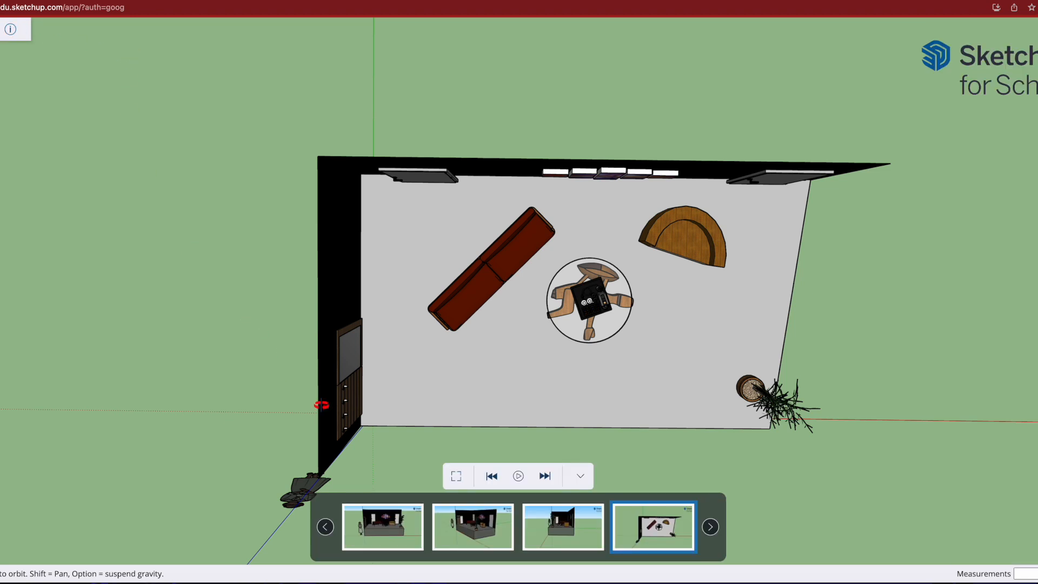
click(388, 534)
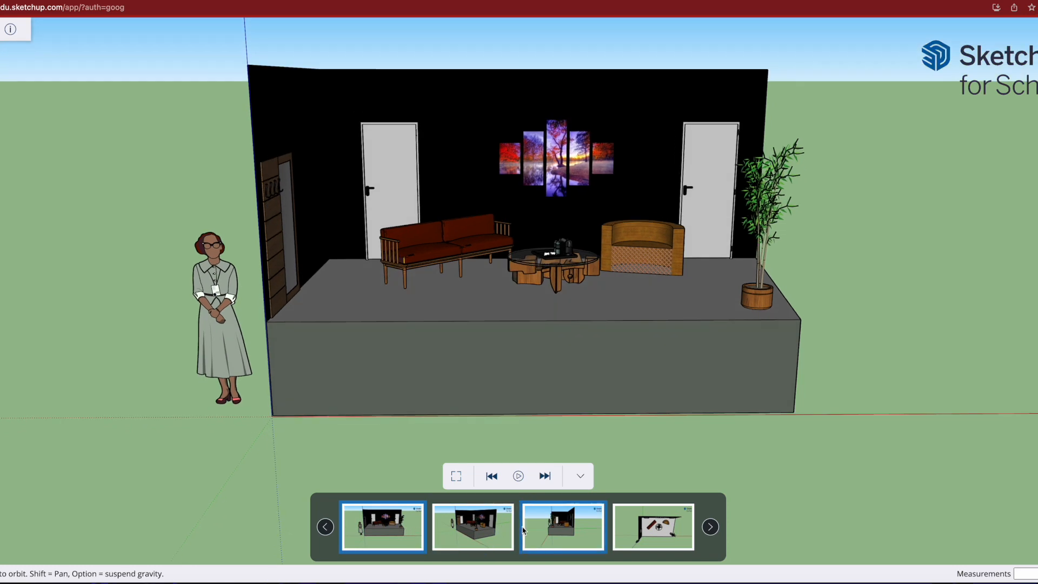
click(483, 534)
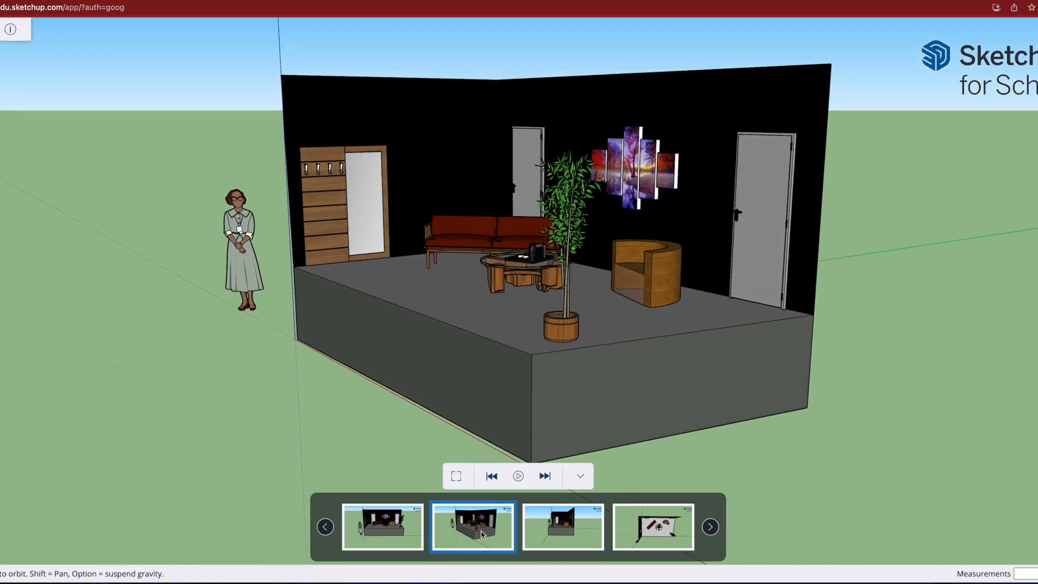
click(574, 535)
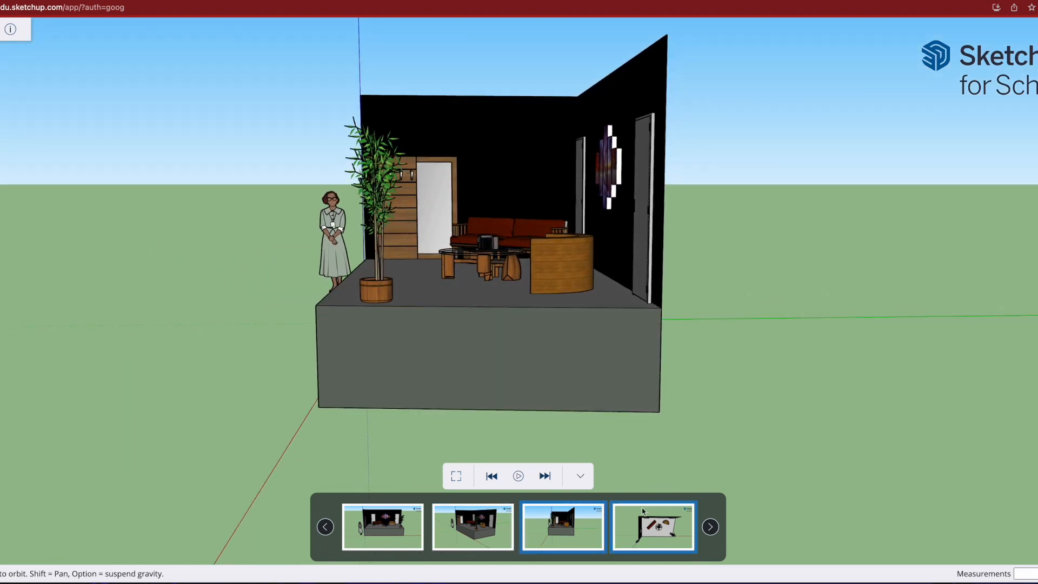
click(657, 539)
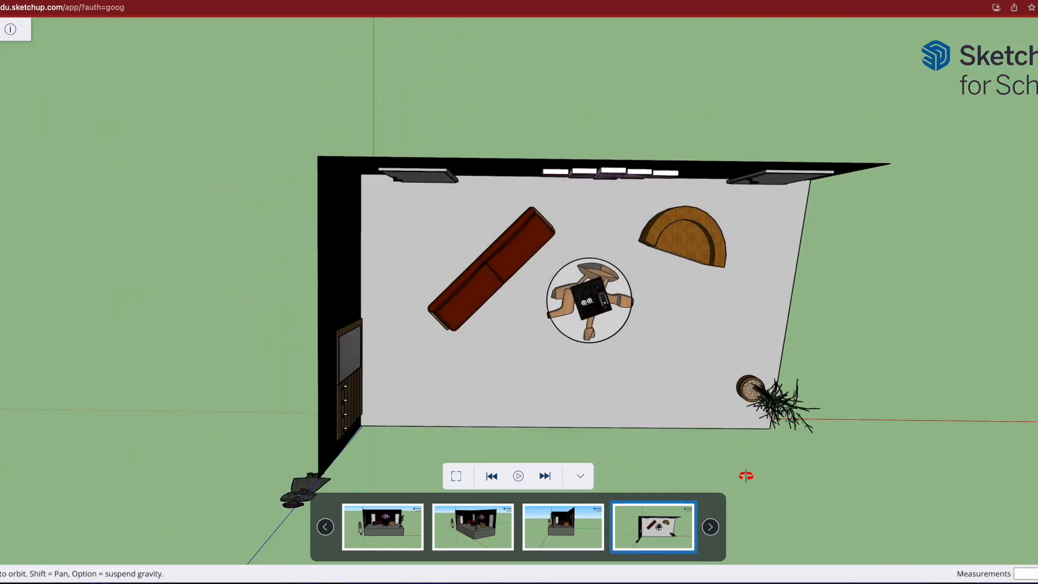
click(390, 531)
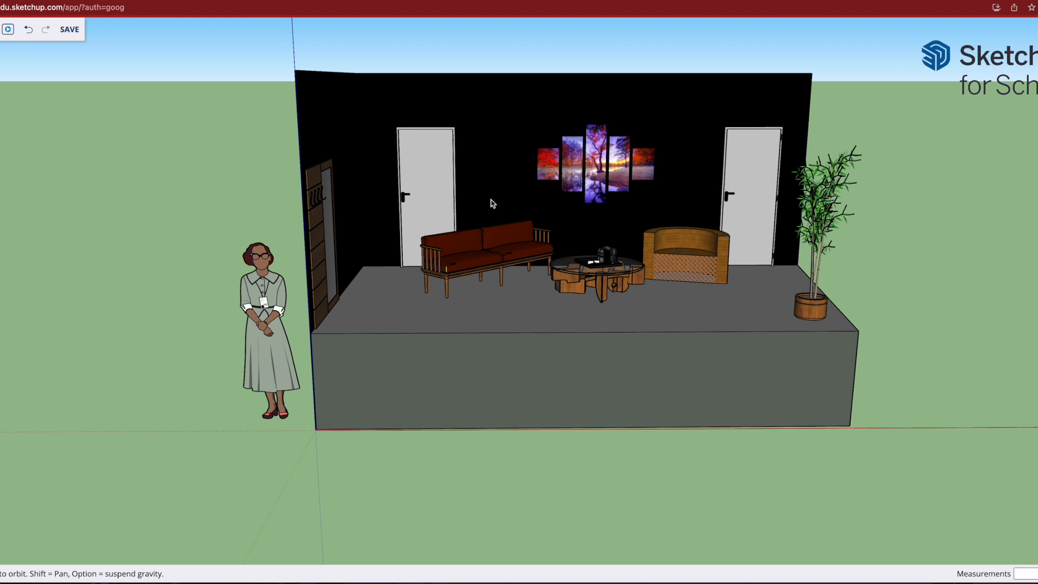
- Save the model with all unused items purged, and save it to Google Drive under a name ending in "2023 model"
click(71, 30)
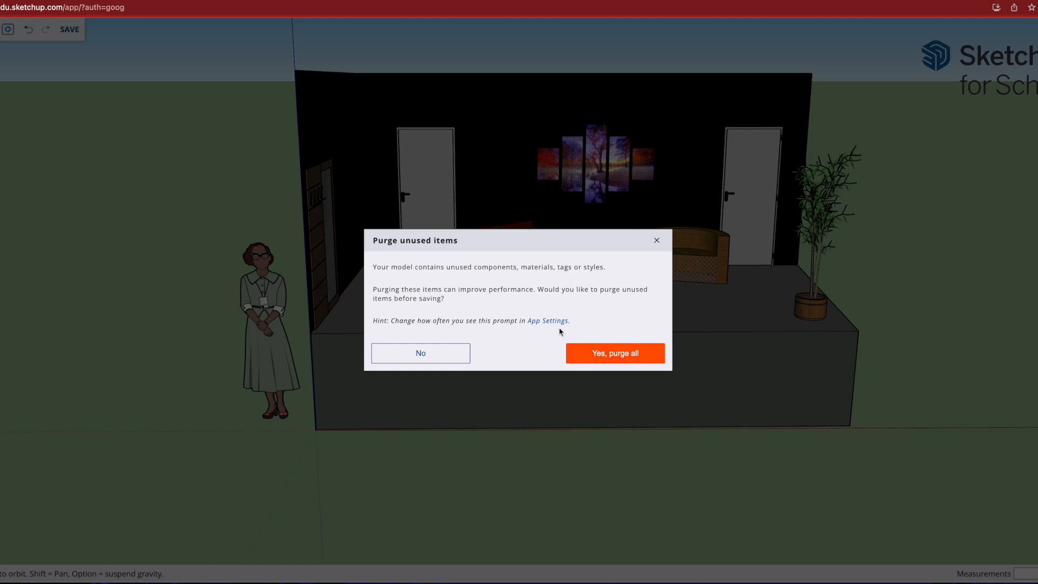
click(639, 361)
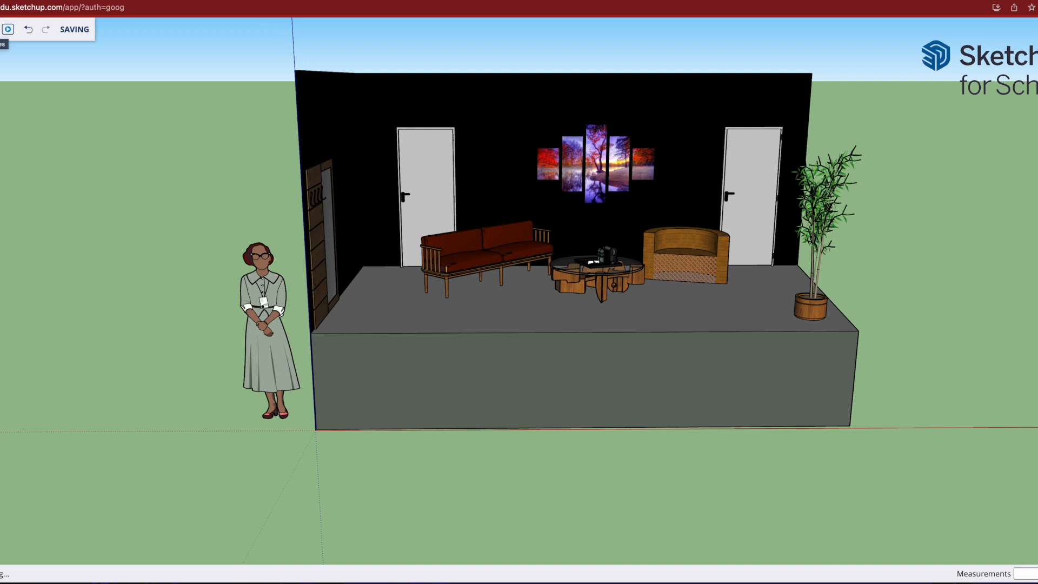
click(0, 29)
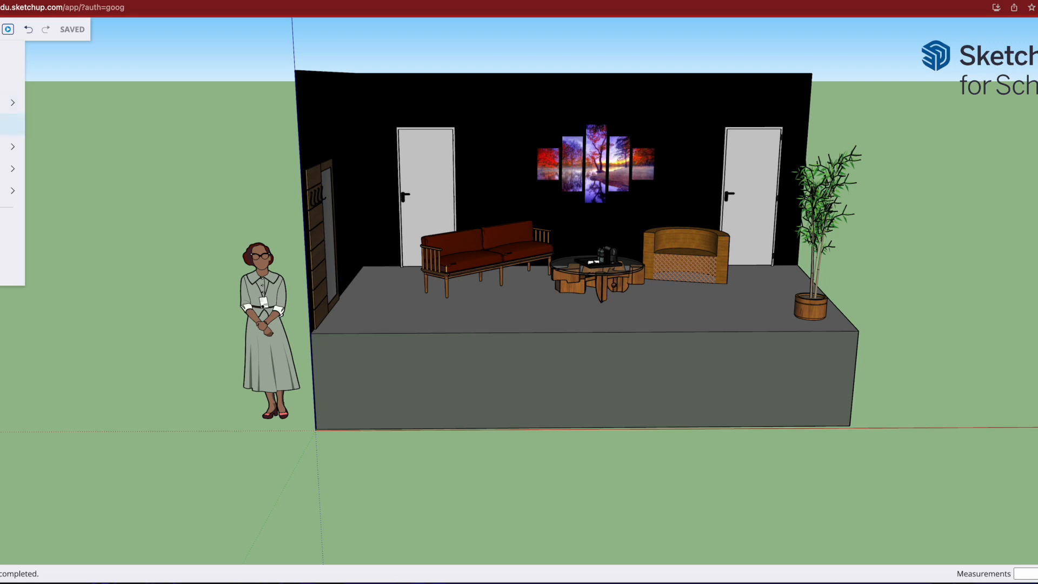
click(1, 125)
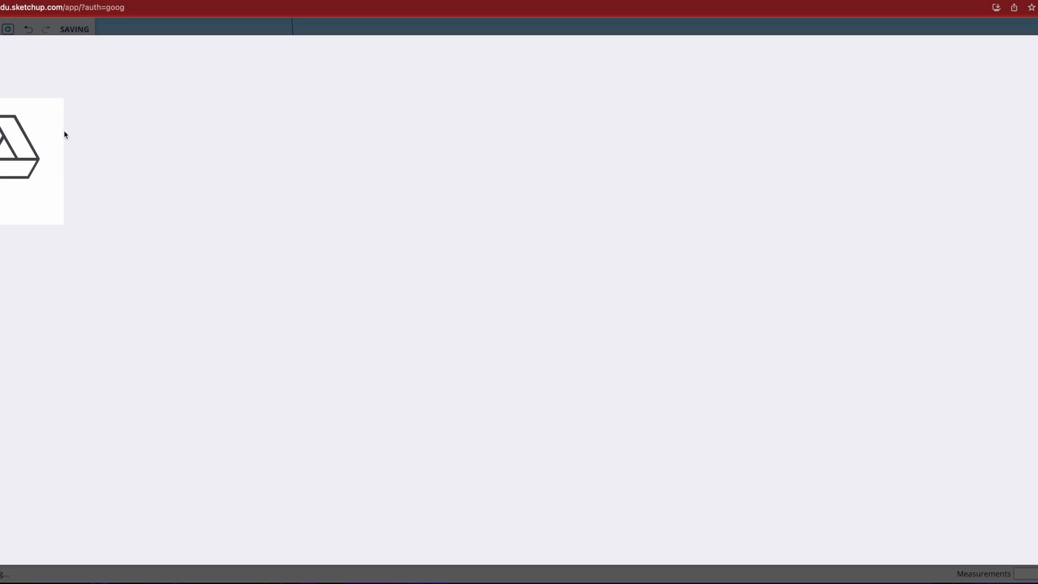
click(42, 150)
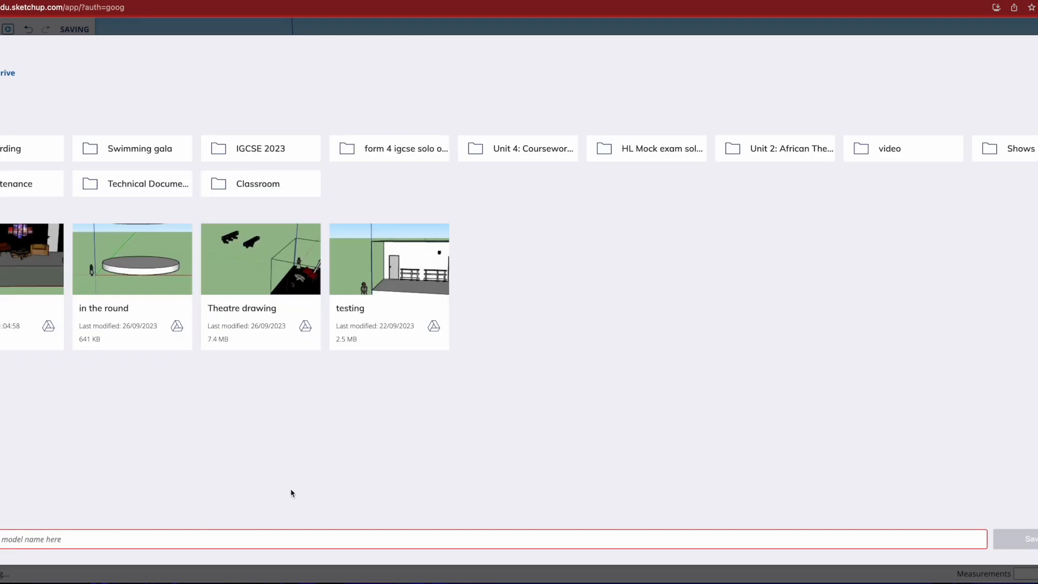
text(t)
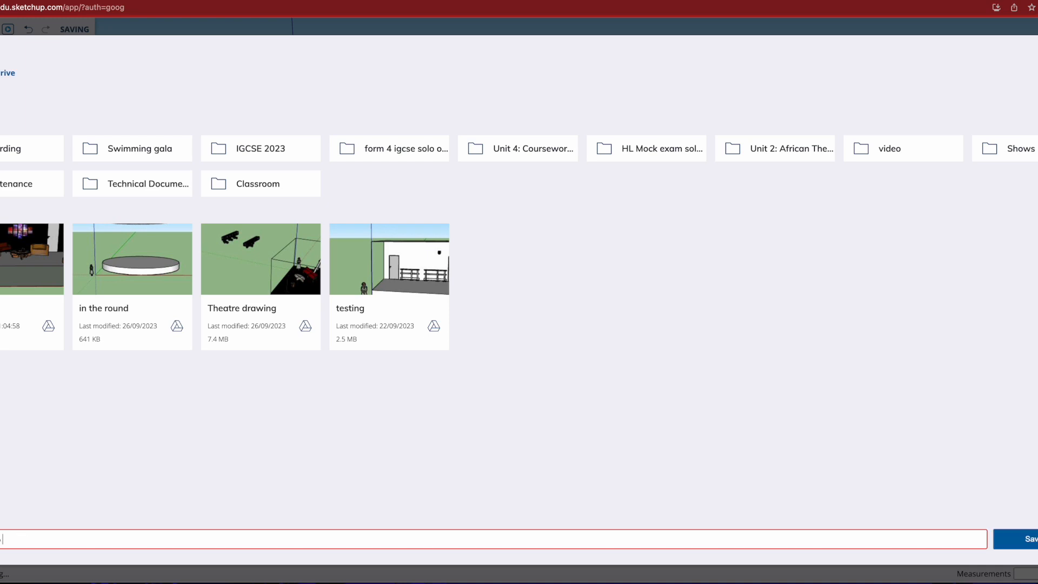
text( 2023 model)
click(1018, 539)
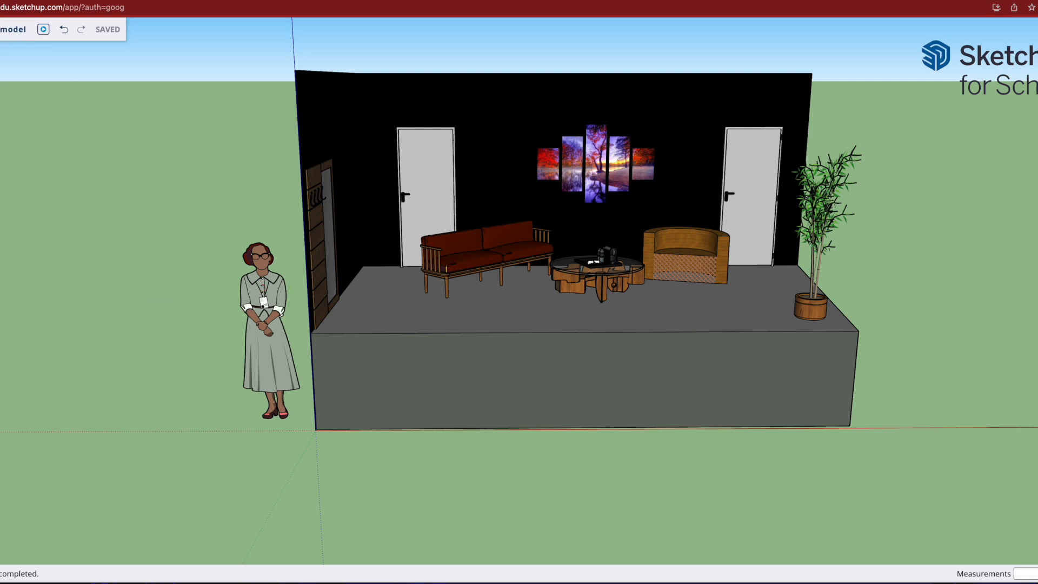
- Download the model as a PNG image of the angle scene with a transparent background, accepting the large image export
click(0, 29)
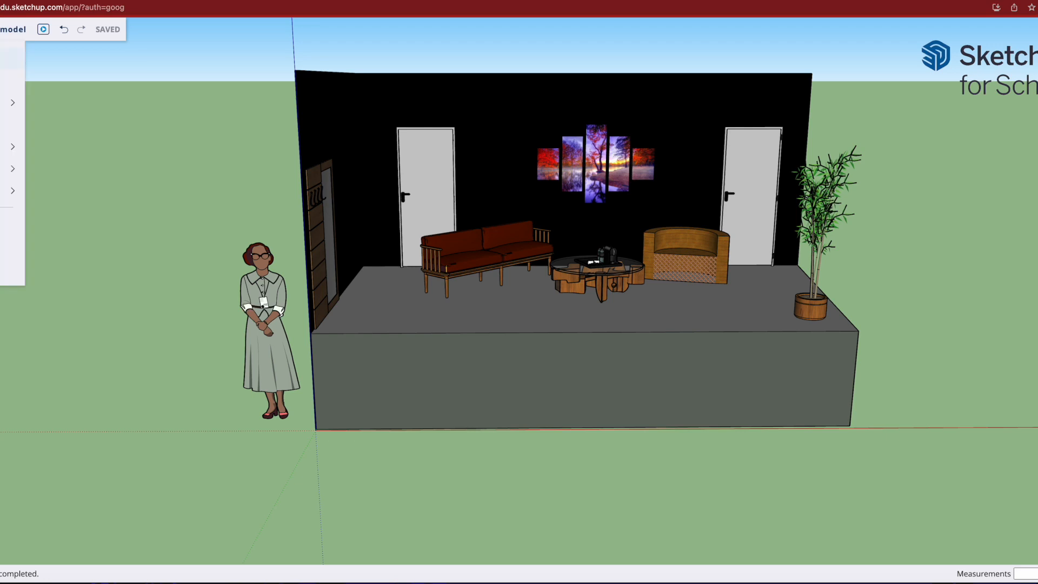
mouse_move(1, 168)
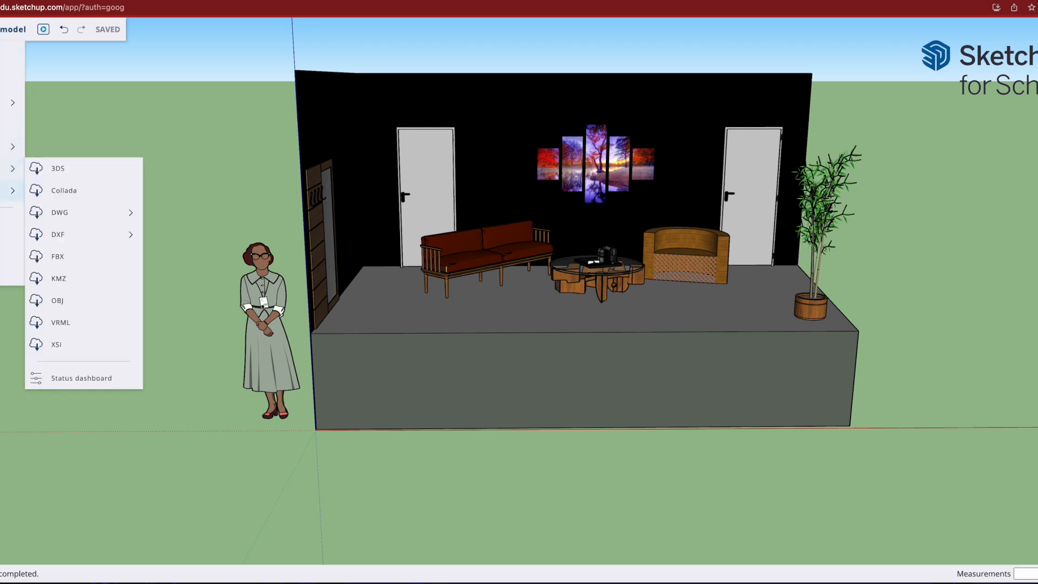
mouse_move(2, 194)
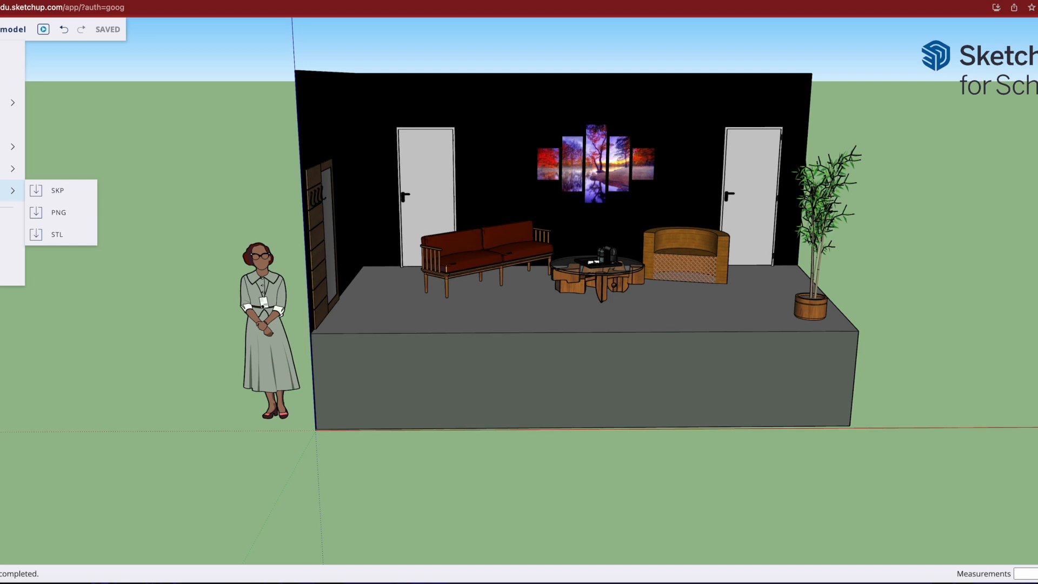
click(70, 214)
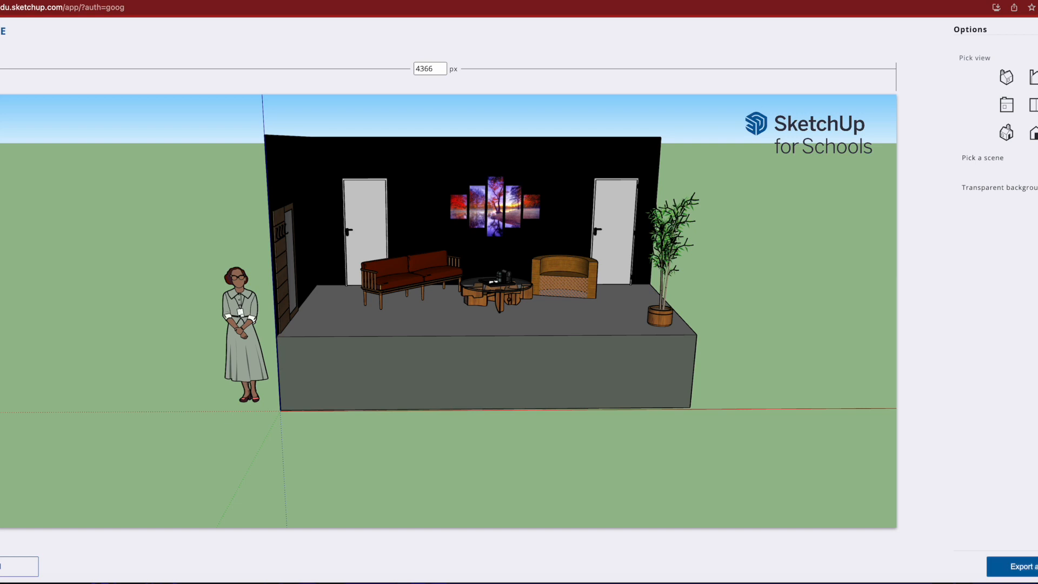
click(993, 162)
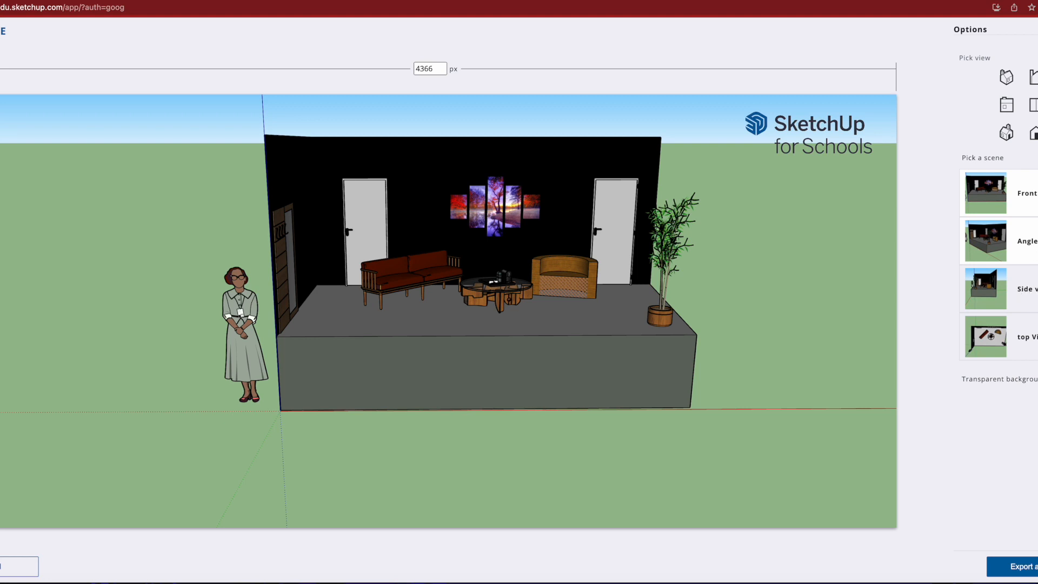
click(1027, 241)
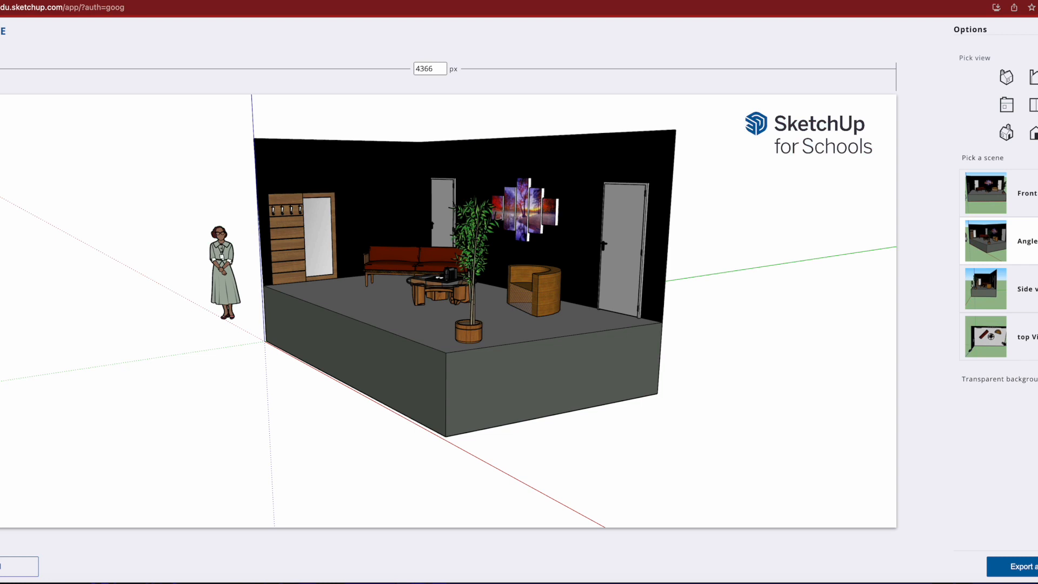
click(1033, 569)
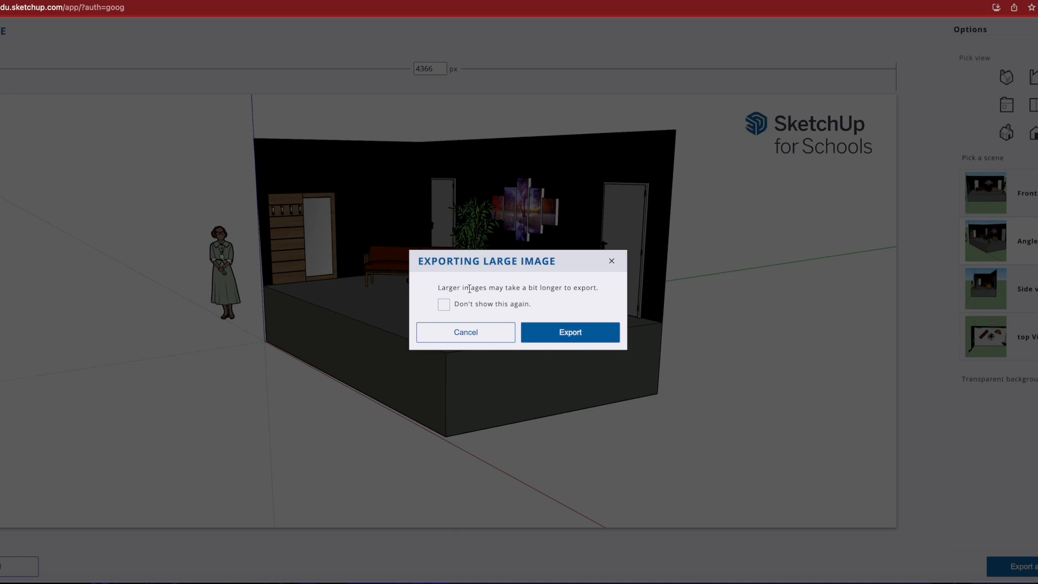
click(587, 339)
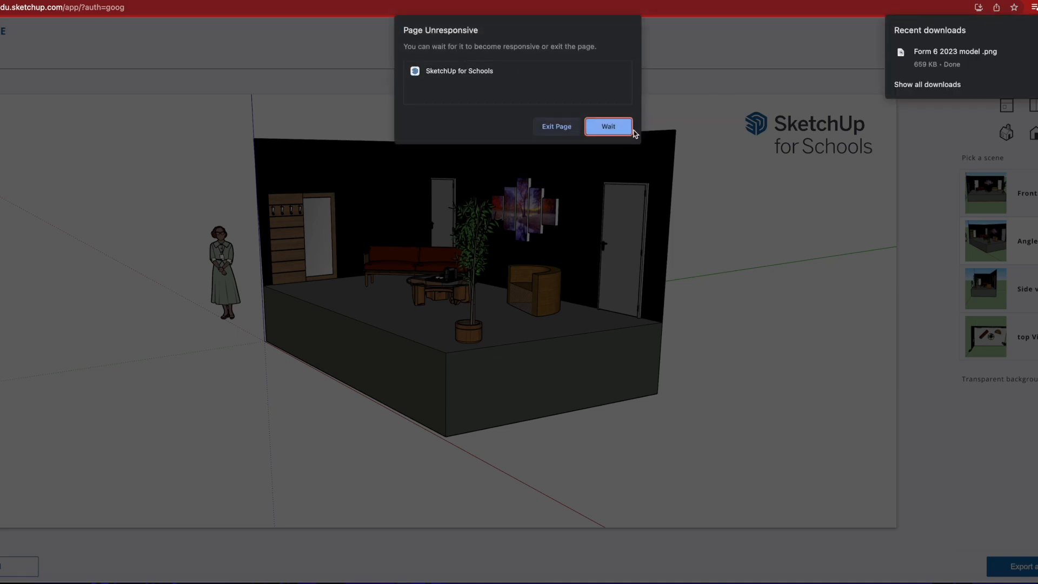
click(608, 127)
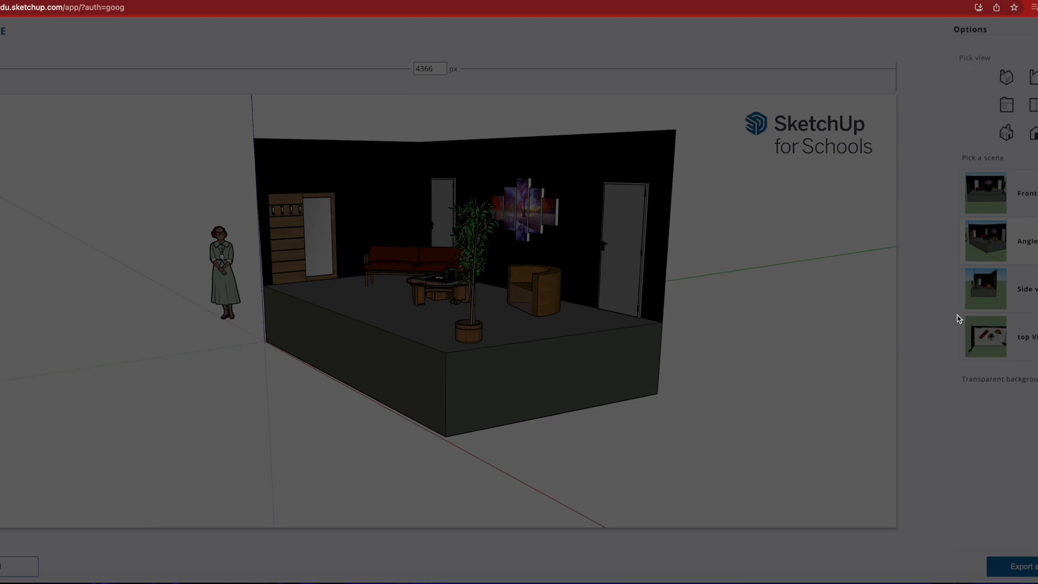